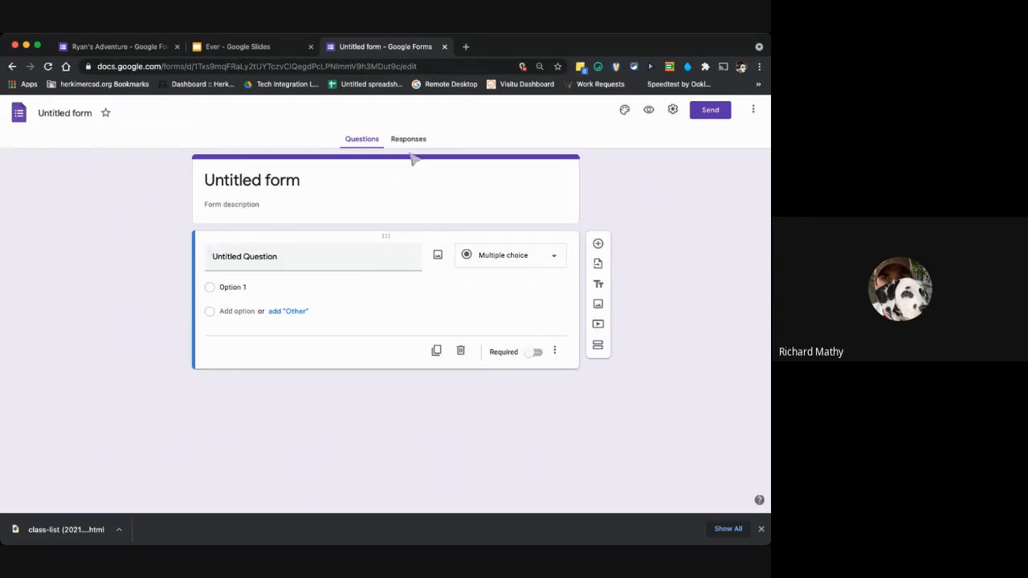
Upload the Herkimer Magicians logo image into the form's untitled first question.
left_click(298, 185)
left_click(287, 253)
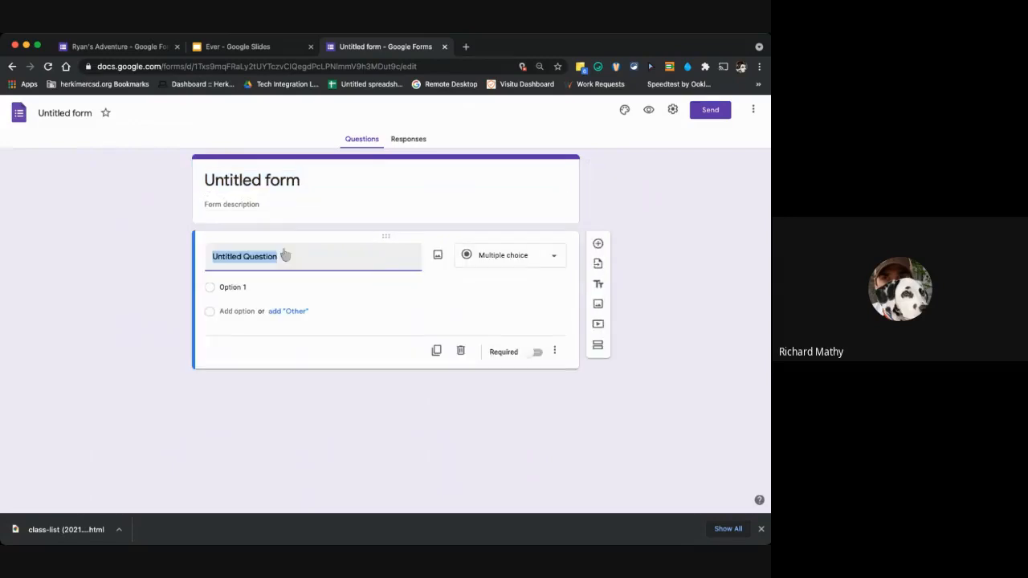
left_click(474, 266)
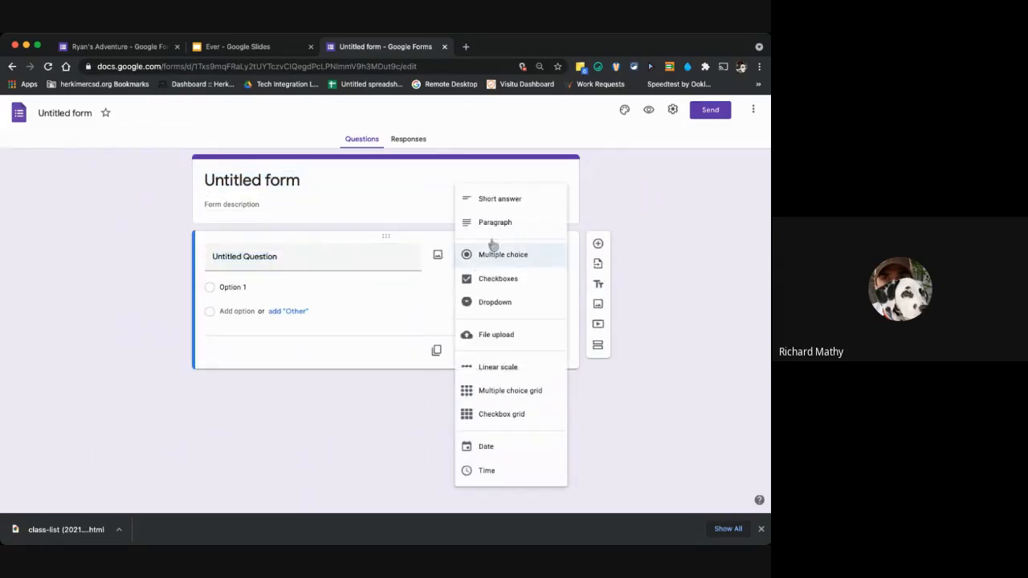
left_click(436, 262)
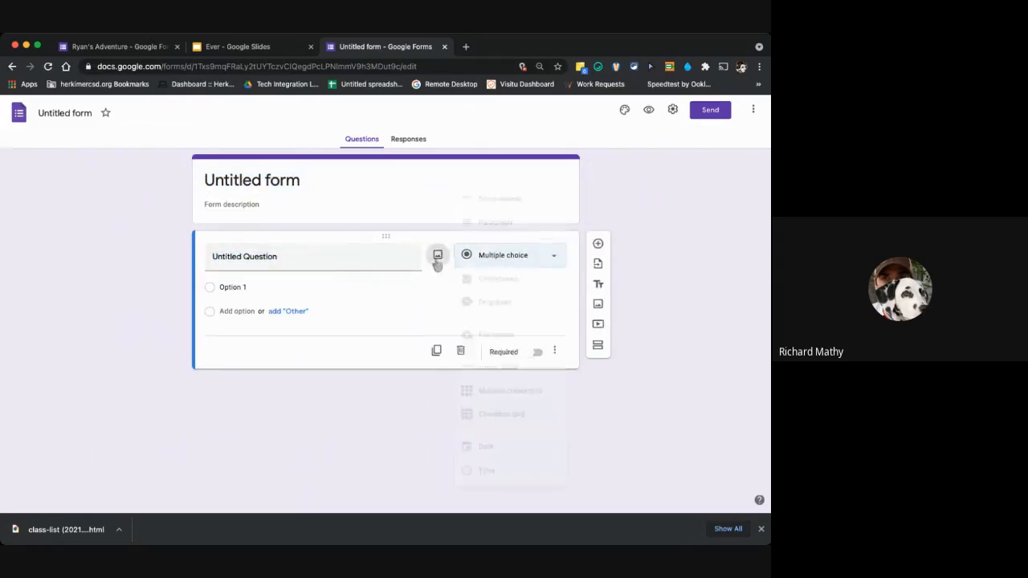
left_click(436, 262)
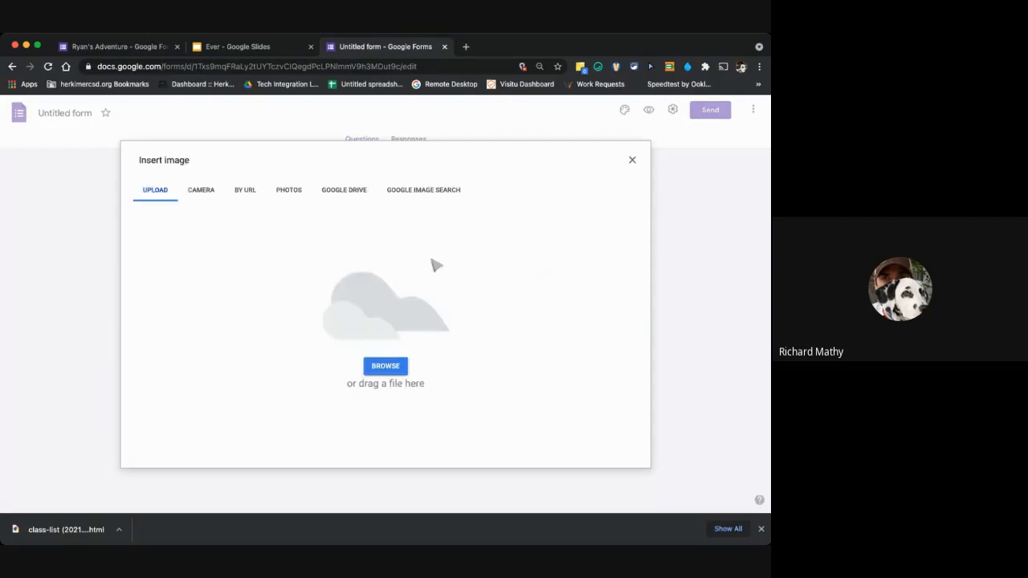
left_click(403, 372)
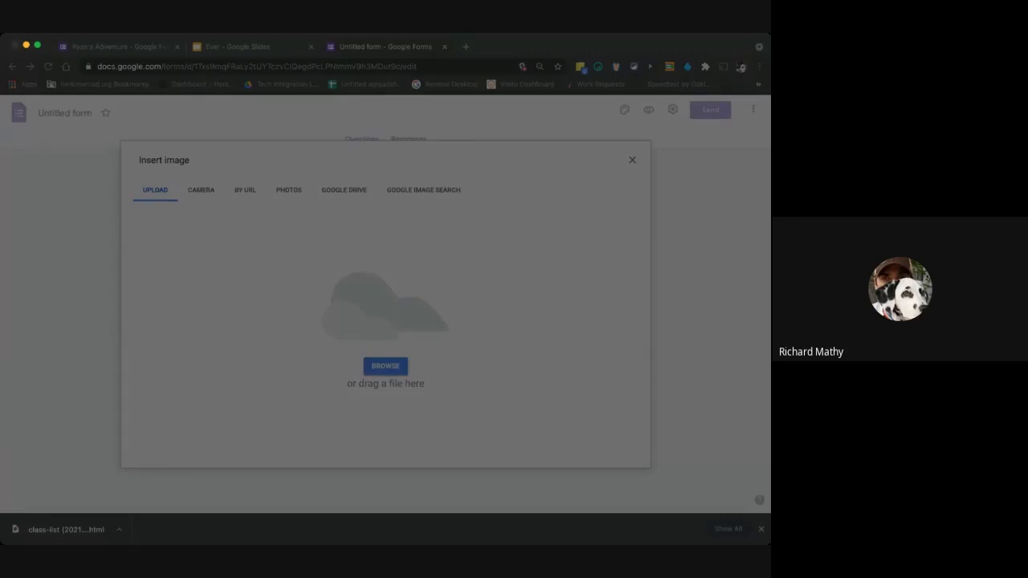
left_click(575, 391)
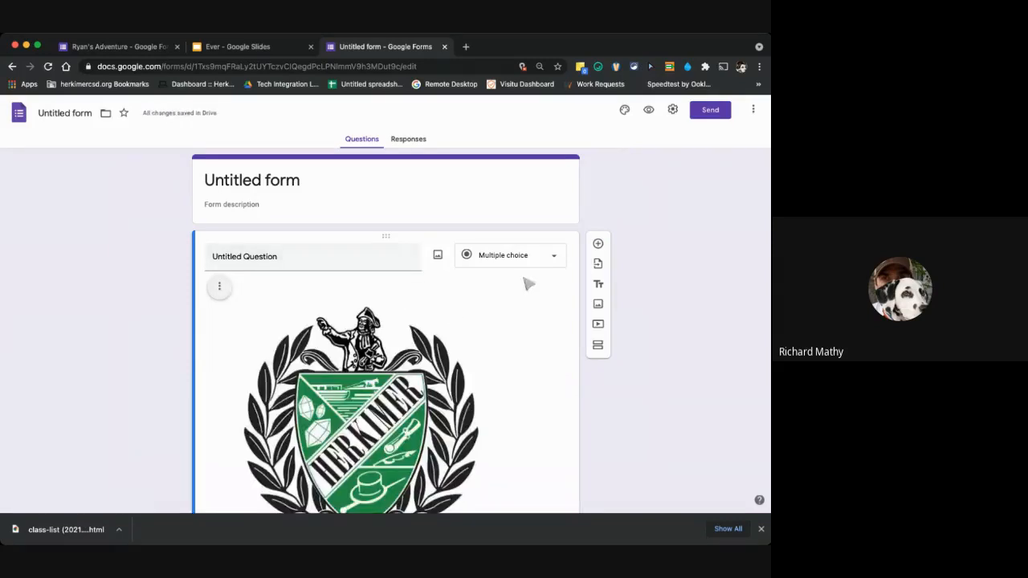
Title the image question "Describe this logo" with the Paragraph answer type.
left_click(317, 258)
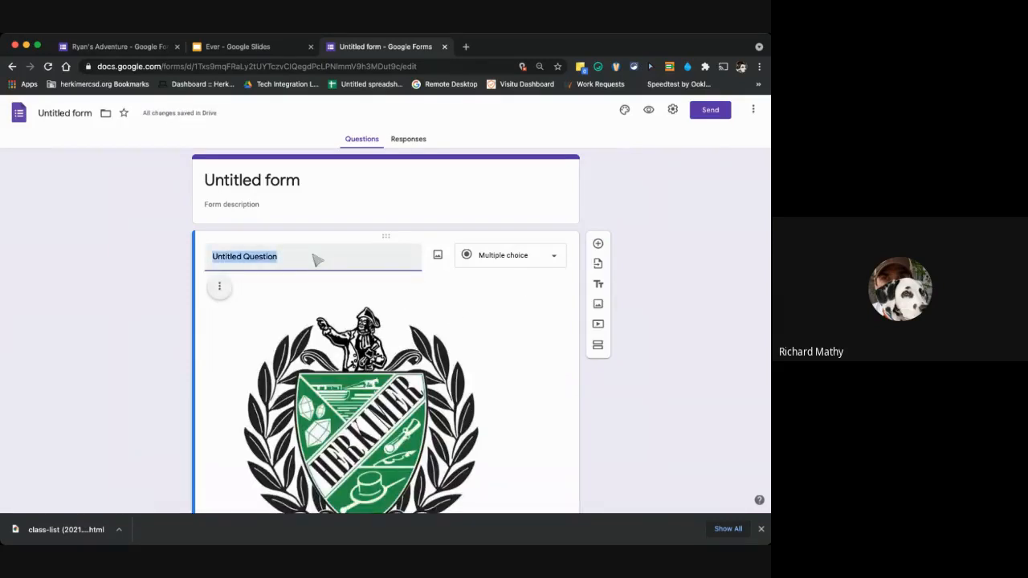
type("Describe")
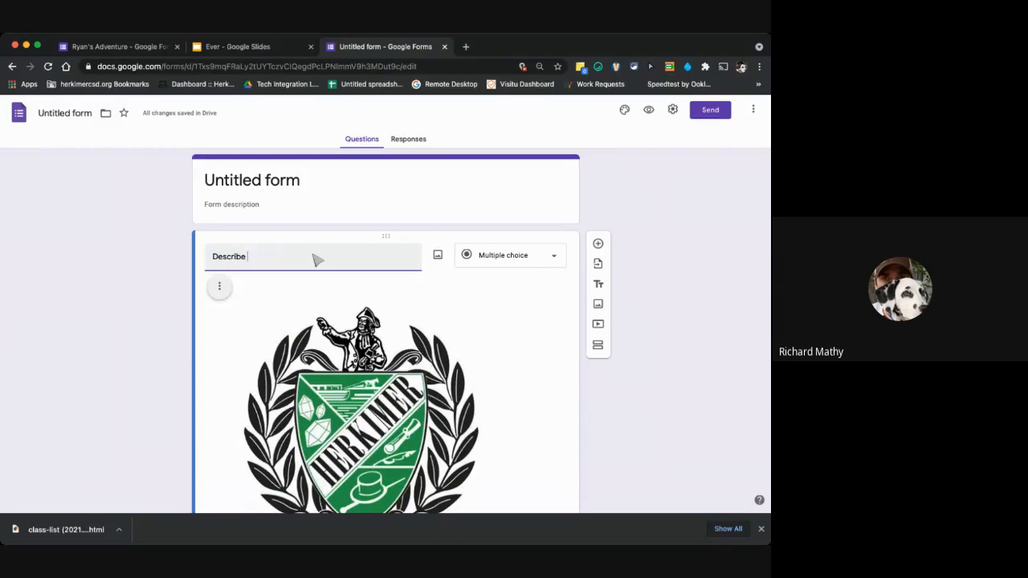
type(" this logo")
left_click(505, 308)
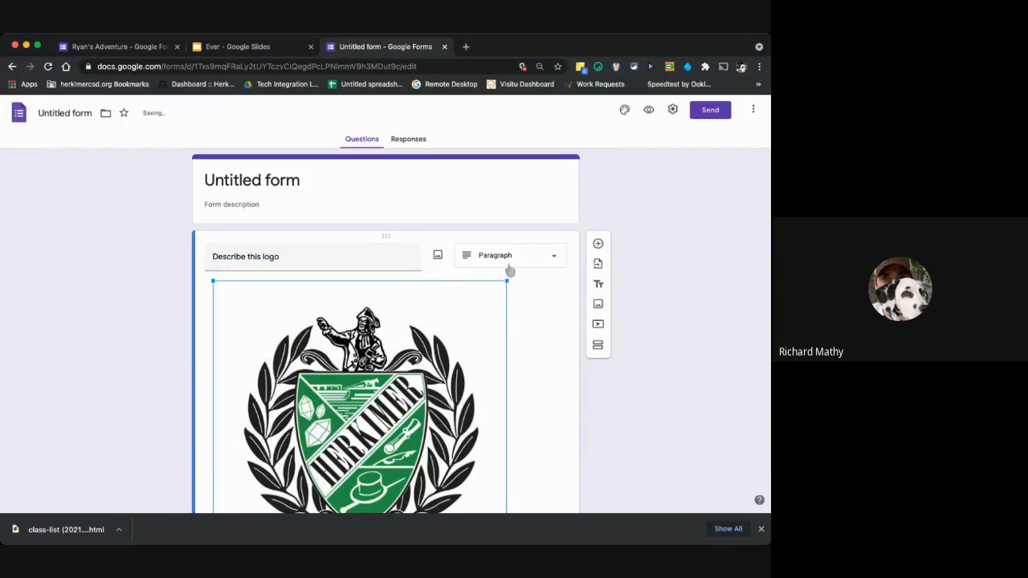
Enable the description field for the "Describe this logo" question and place the cursor in it.
scroll(521, 319, "down", 3)
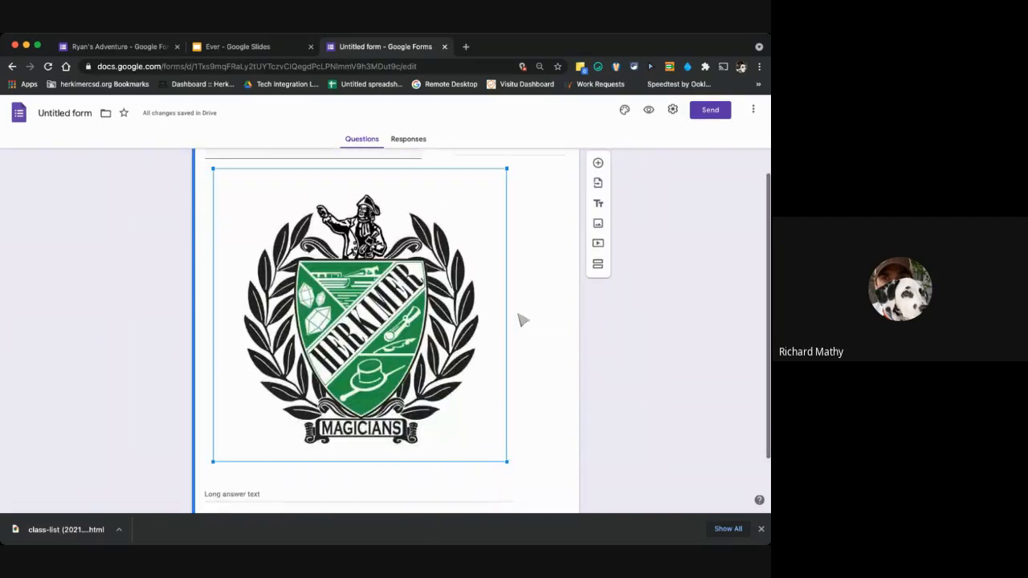
scroll(497, 329, "down", 2)
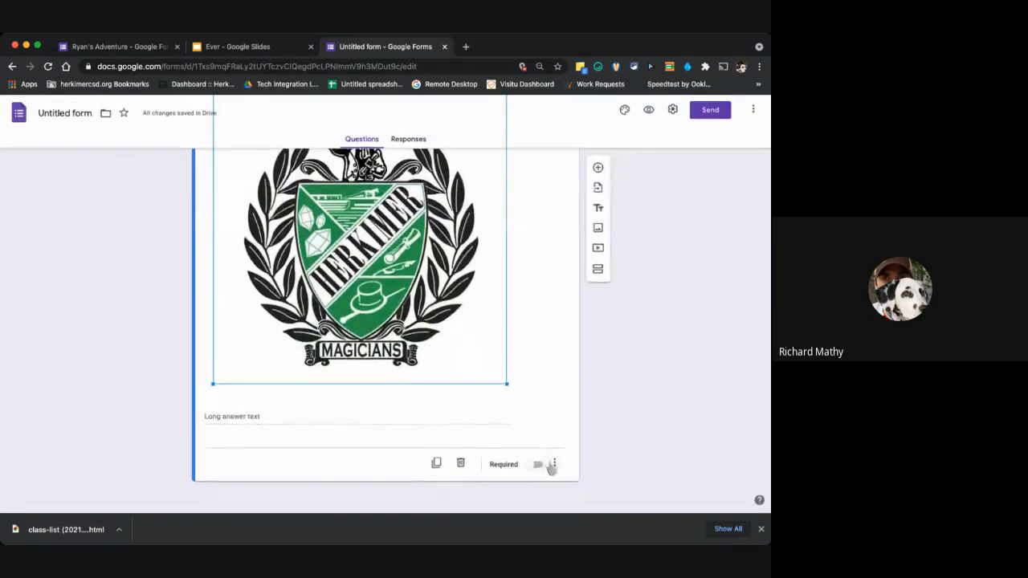
left_click(552, 465)
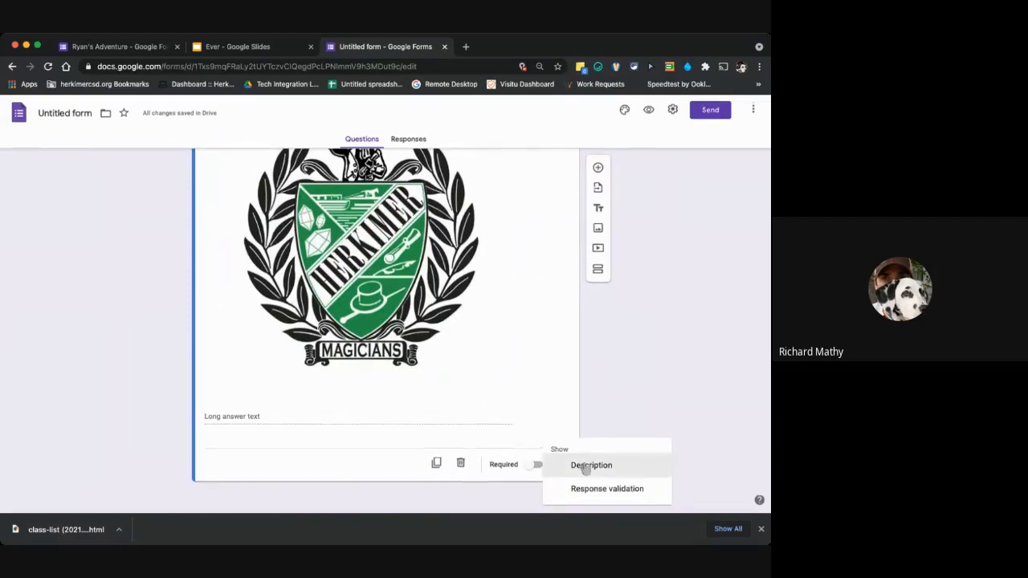
left_click(586, 467)
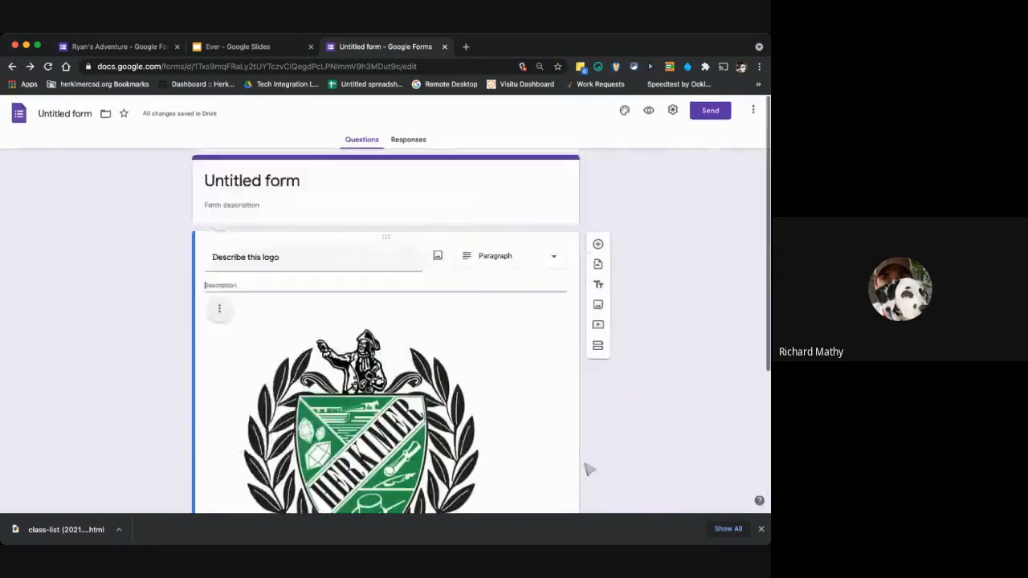
scroll(588, 470, "down", 3)
scroll(553, 383, "up", 3)
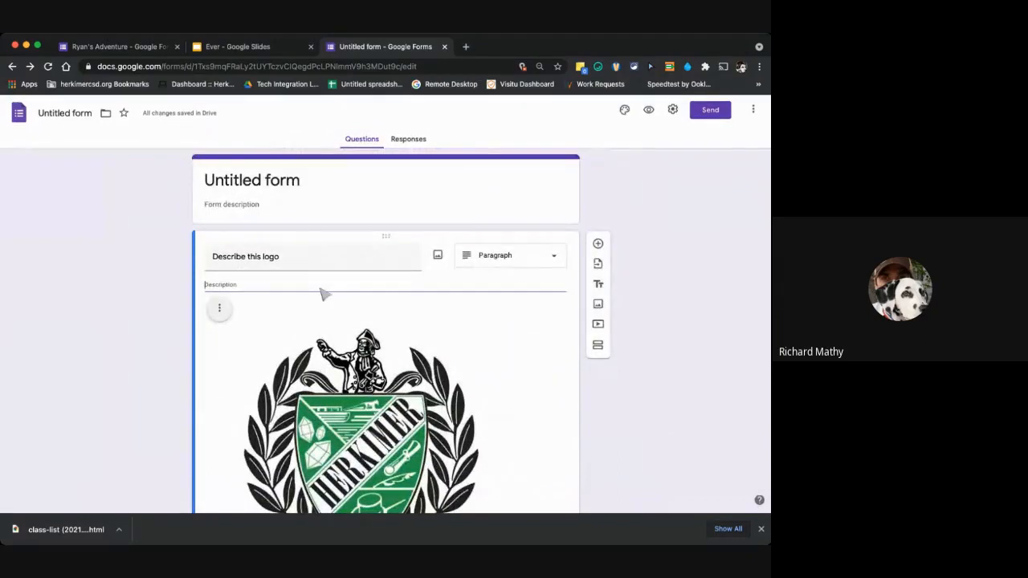
scroll(384, 359, "down", 3)
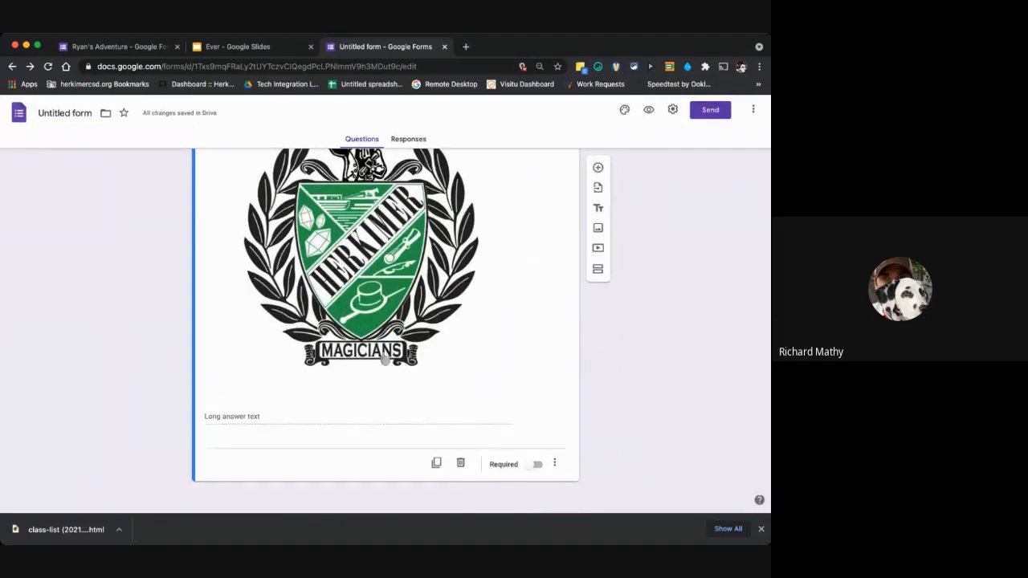
scroll(385, 360, "up", 5)
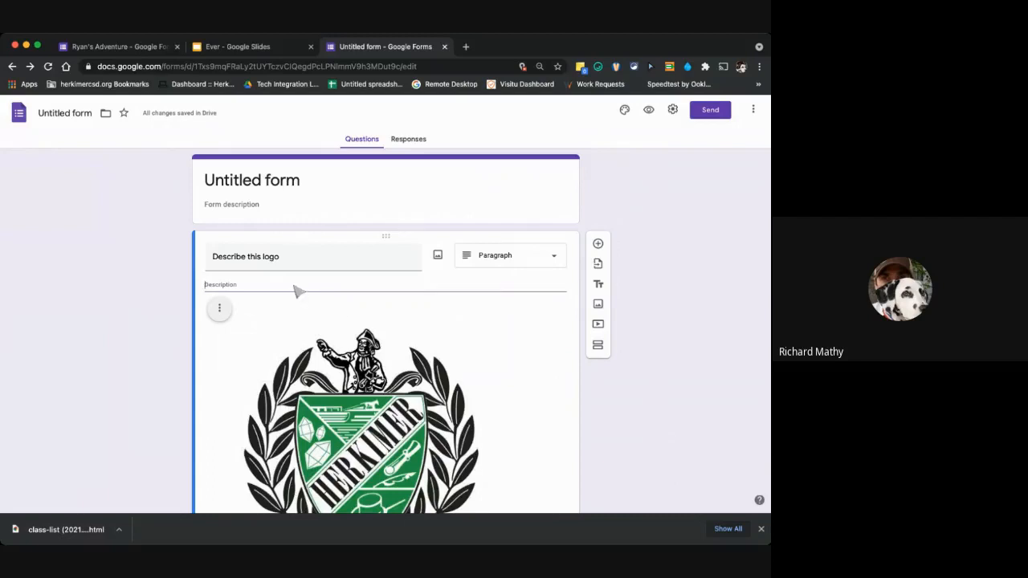
left_click(245, 293)
Add response validation to the logo question, requiring a minimum character count of 500.
scroll(463, 385, "down", 2)
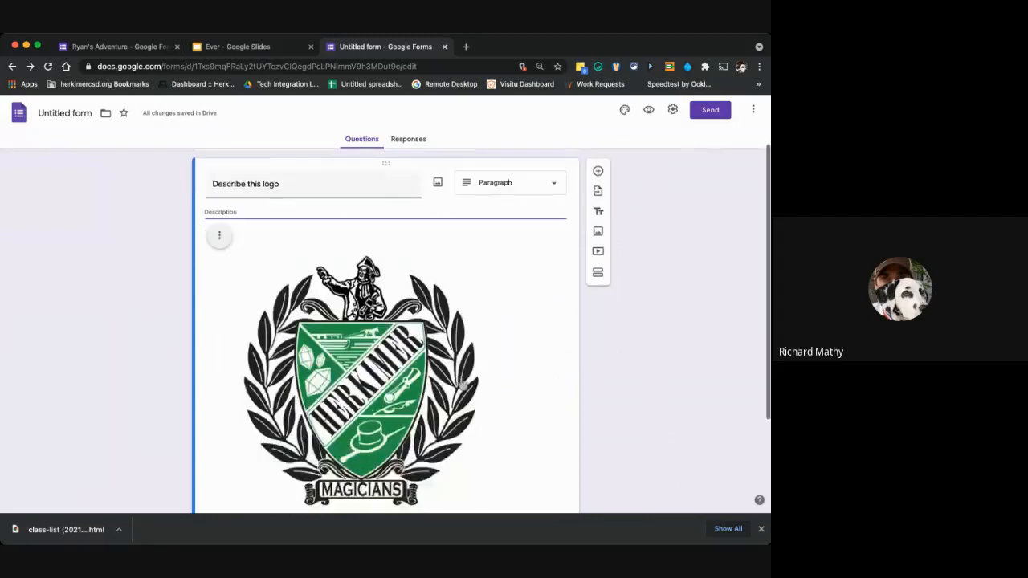
scroll(463, 385, "down", 4)
left_click(558, 458)
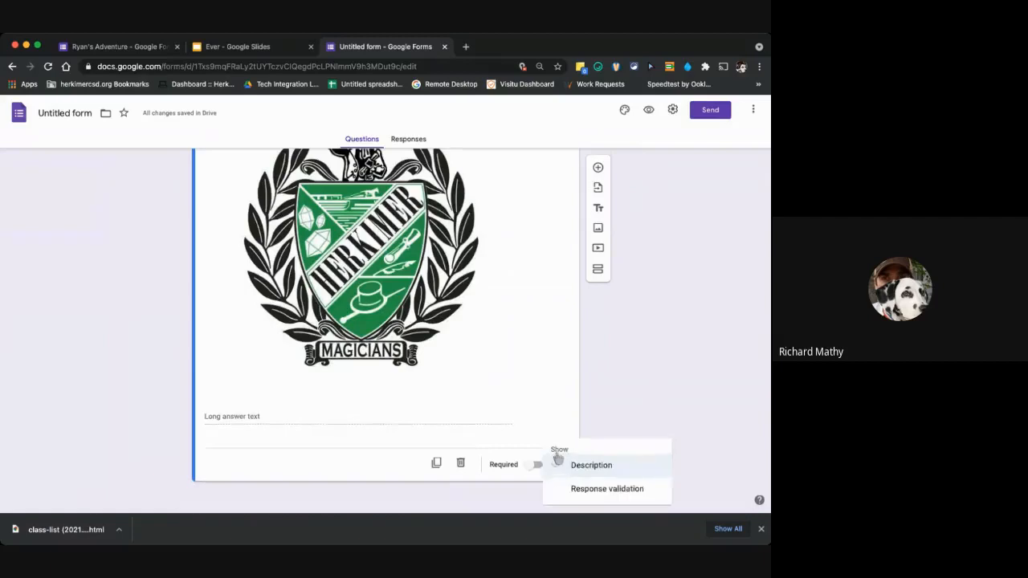
left_click(594, 486)
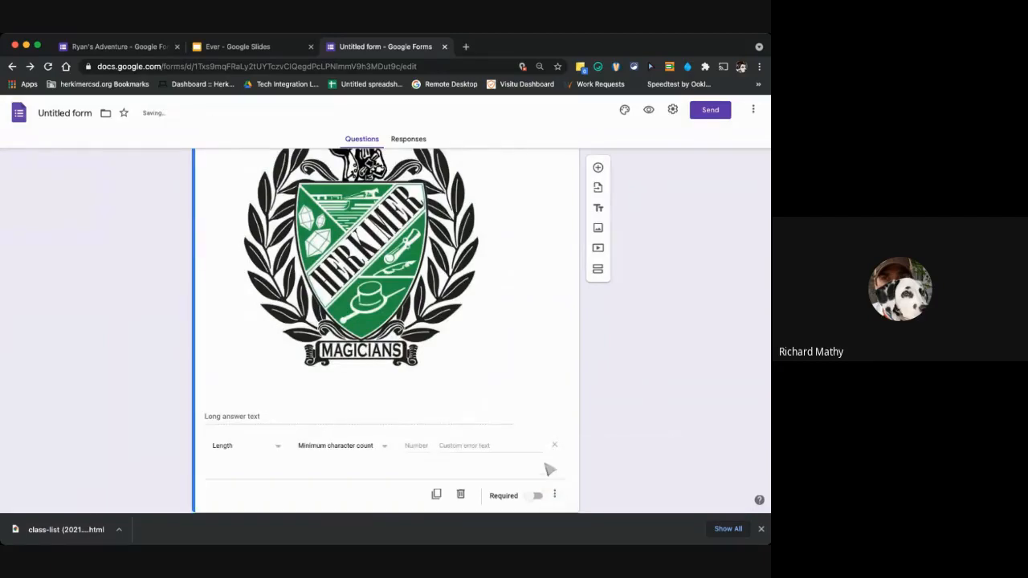
left_click(267, 419)
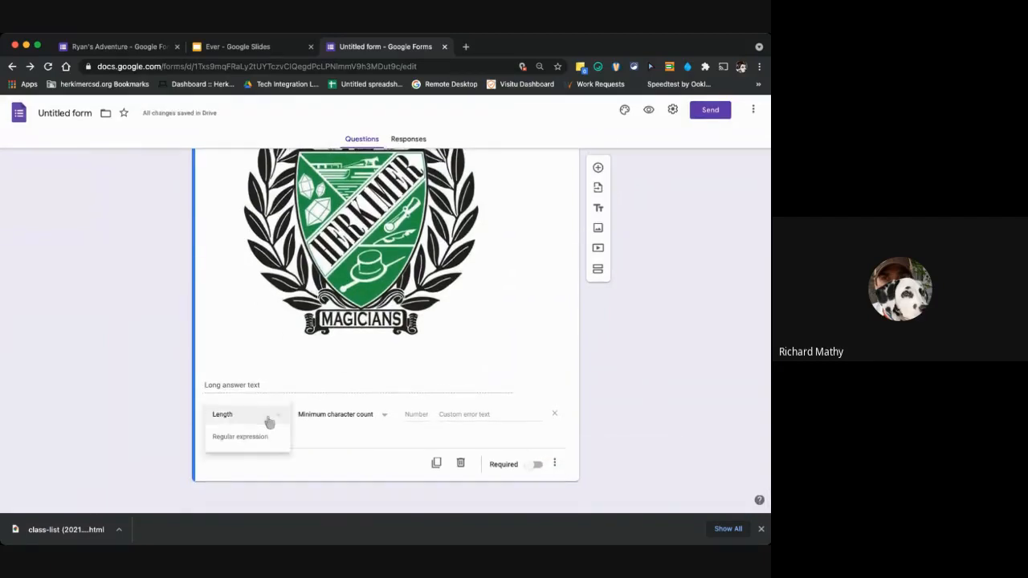
left_click(269, 415)
left_click(321, 416)
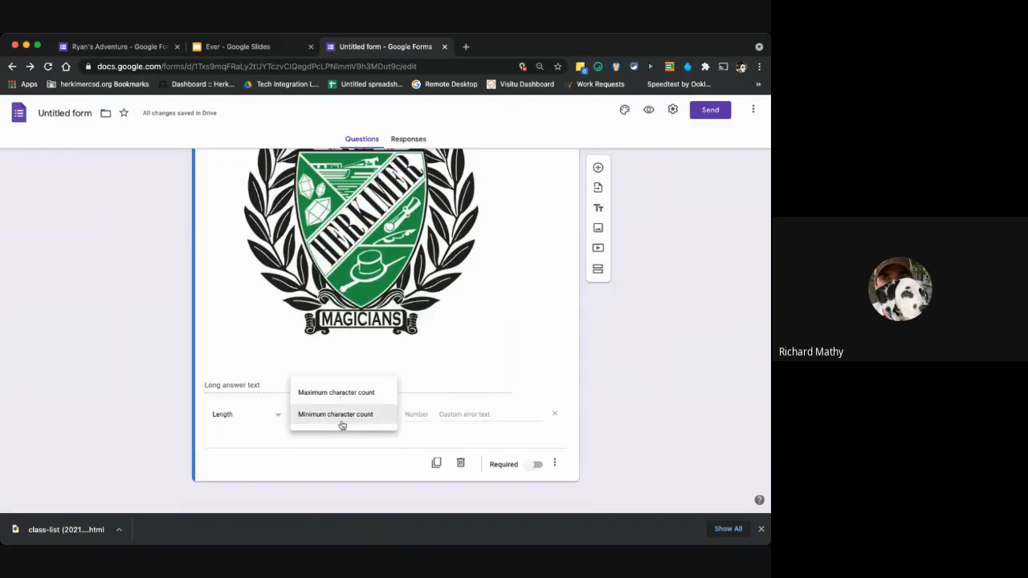
left_click(339, 419)
left_click(418, 418)
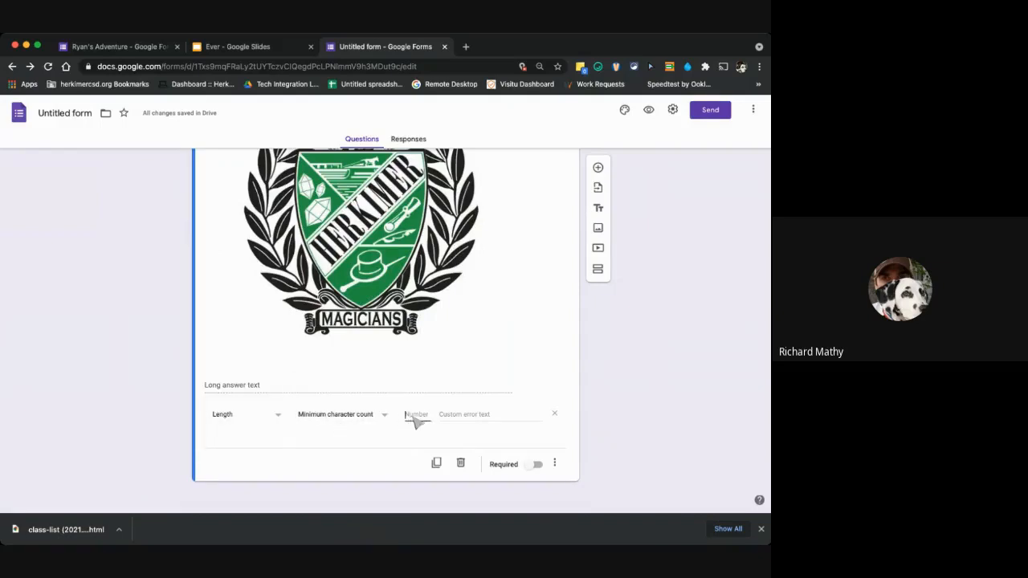
type("500")
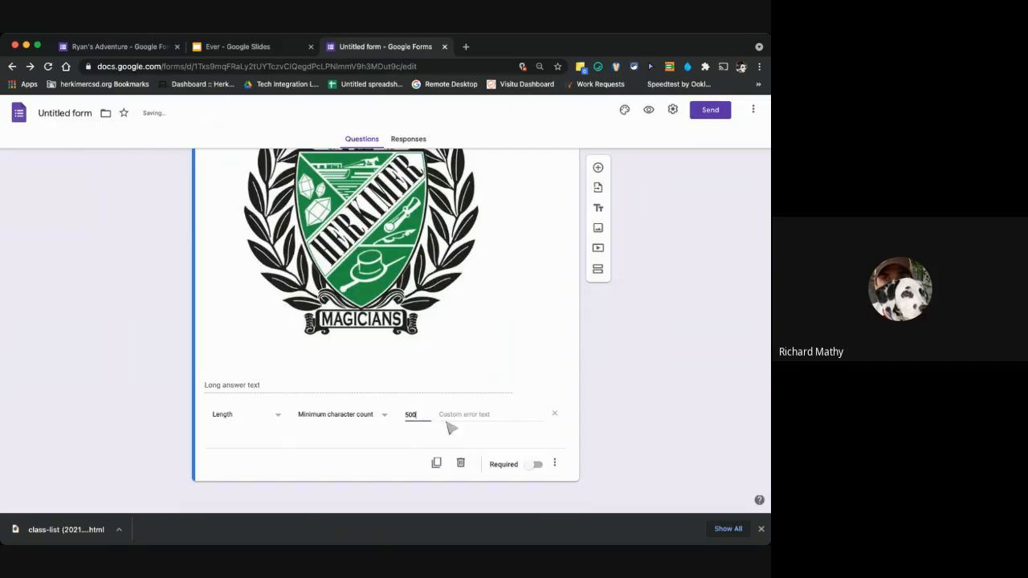
Switch the length rule to maximum character count and set its custom error text to "Your answer needs to be shorter".
left_click(382, 414)
left_click(375, 396)
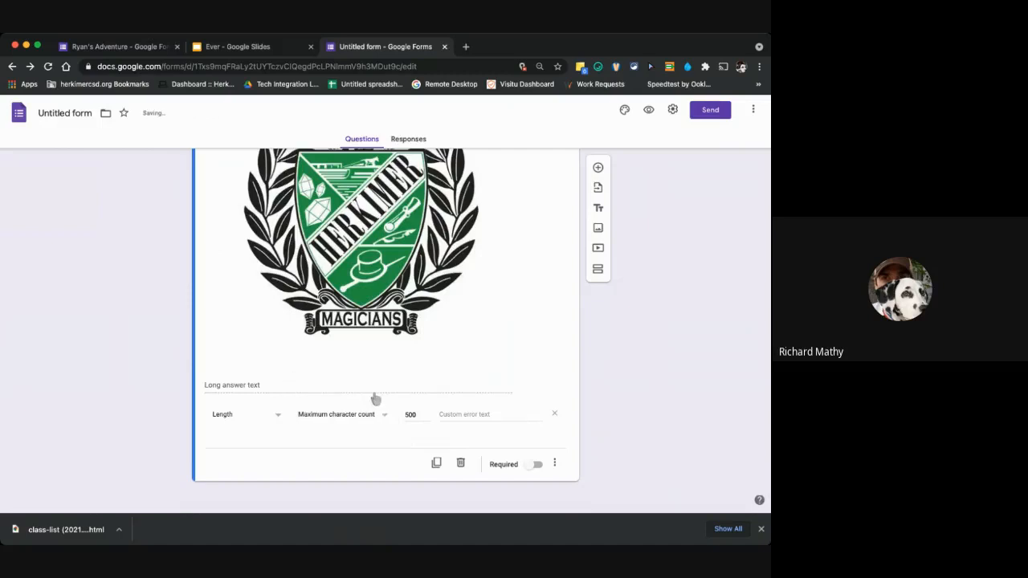
left_click(474, 420)
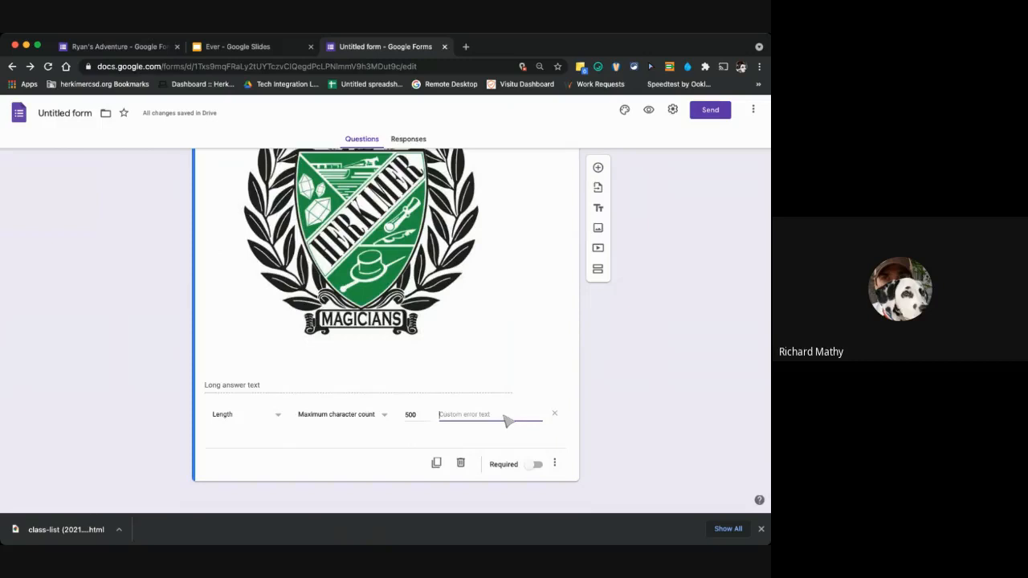
type("Your answer needs to be shorter")
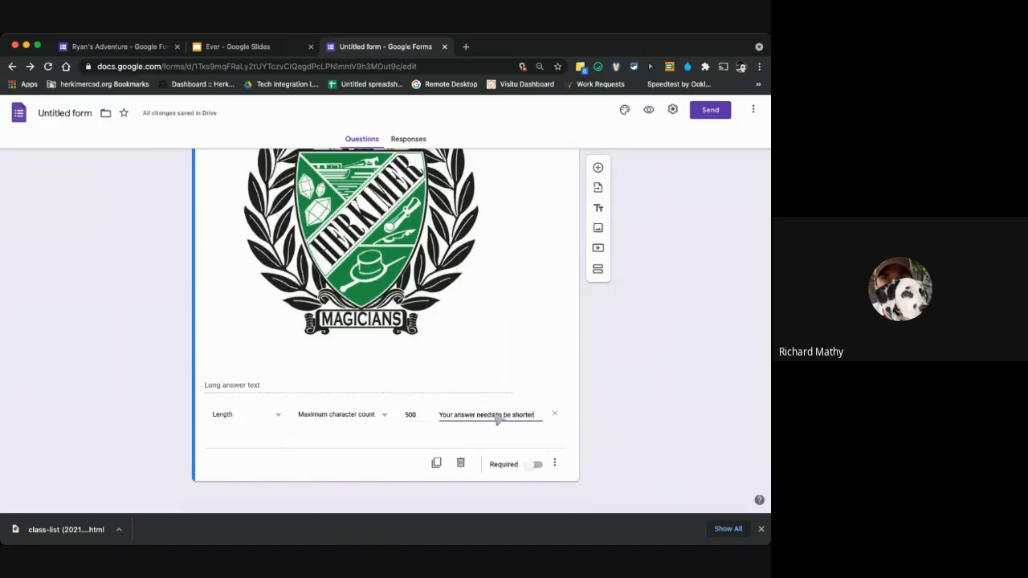
Change the logo question's type to Checkboxes and select the text of its first option.
scroll(546, 346, "up", 5)
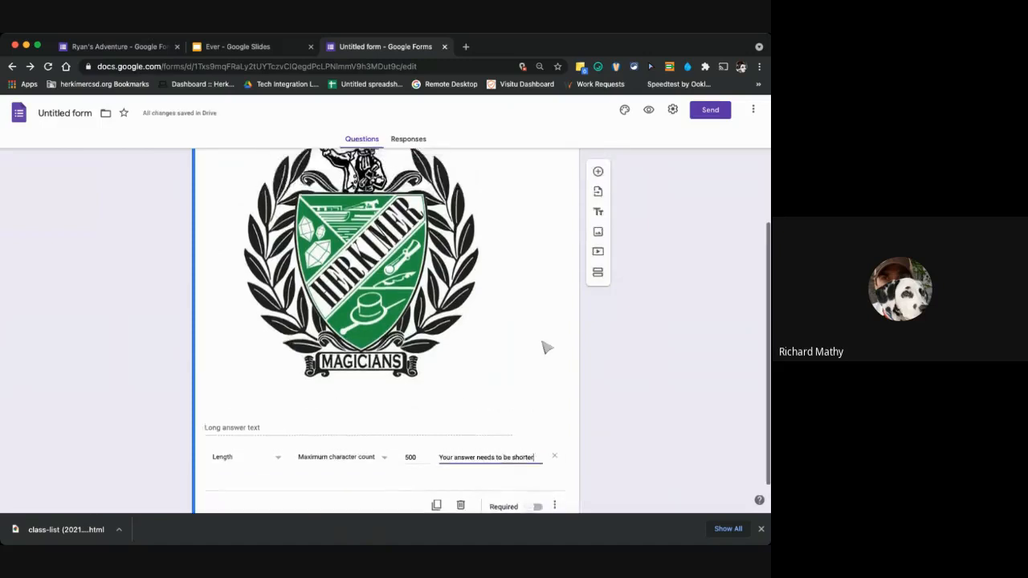
left_click(501, 263)
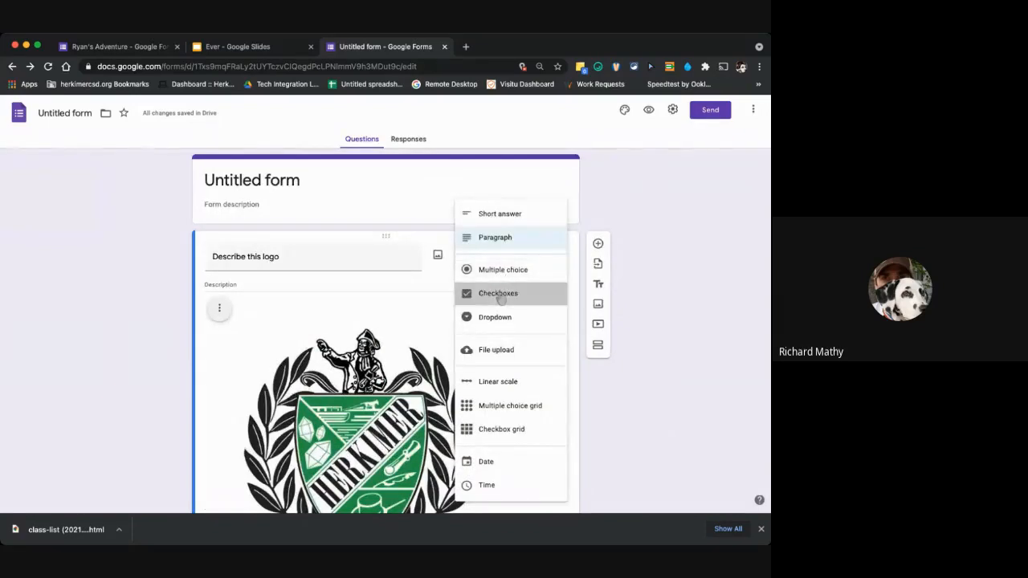
left_click(501, 294)
scroll(500, 320, "down", 1)
scroll(499, 320, "down", 5)
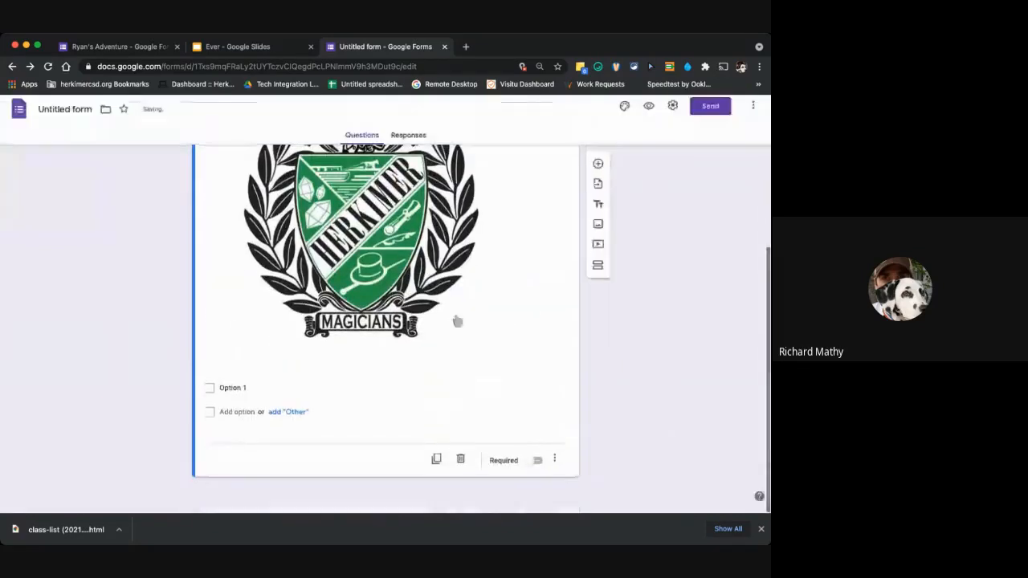
left_click(300, 394)
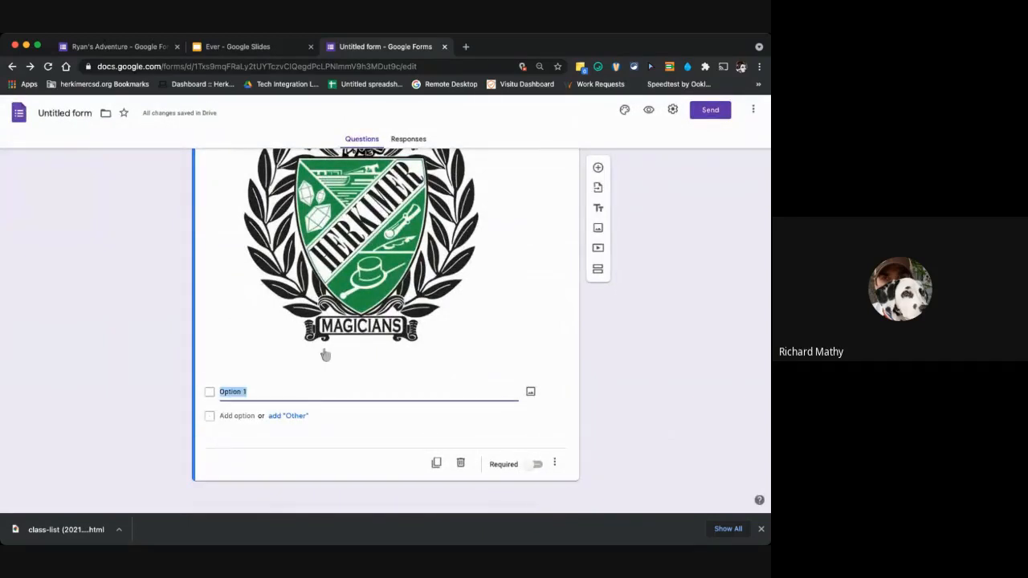
Change the "Describe this logo" question's type to Dropdown.
scroll(337, 363, "up", 5)
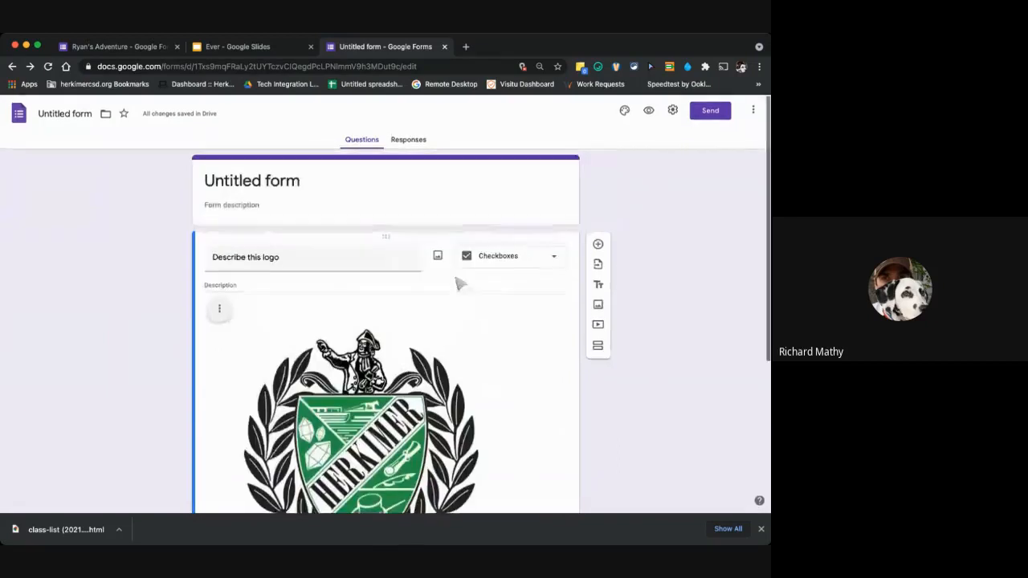
left_click(490, 258)
left_click(493, 279)
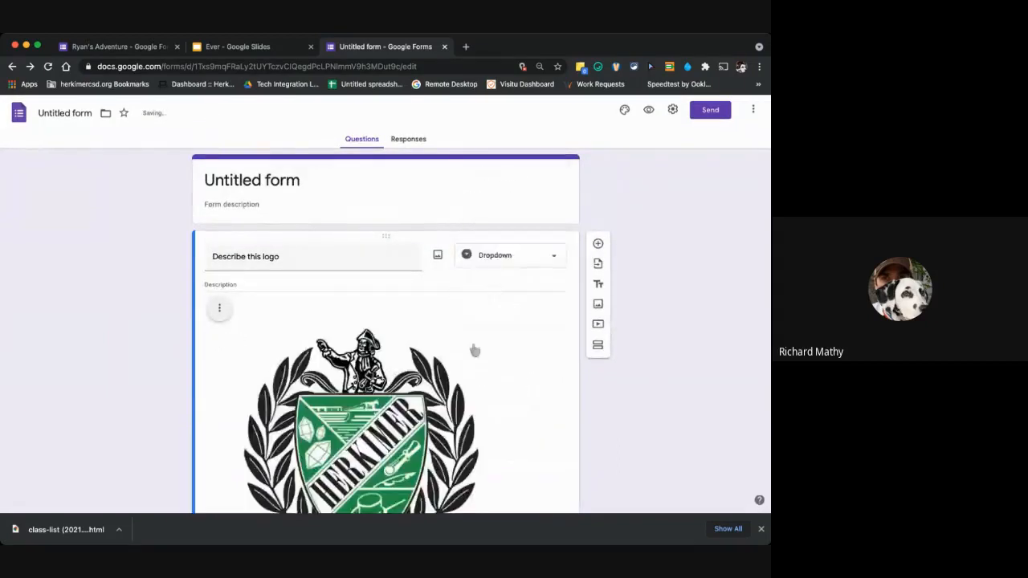
scroll(471, 348, "down", 5)
Enter 6, 7, 8 and 9 as the first four dropdown options of the logo question.
left_click(265, 406)
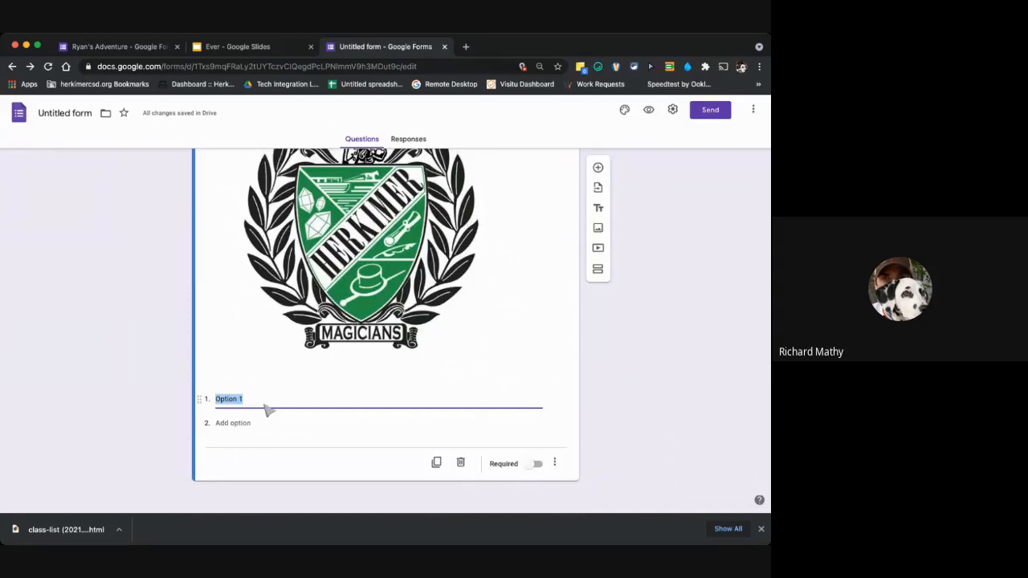
type("6")
key("Return")
type("7")
key("Return")
type("8")
key("Return")
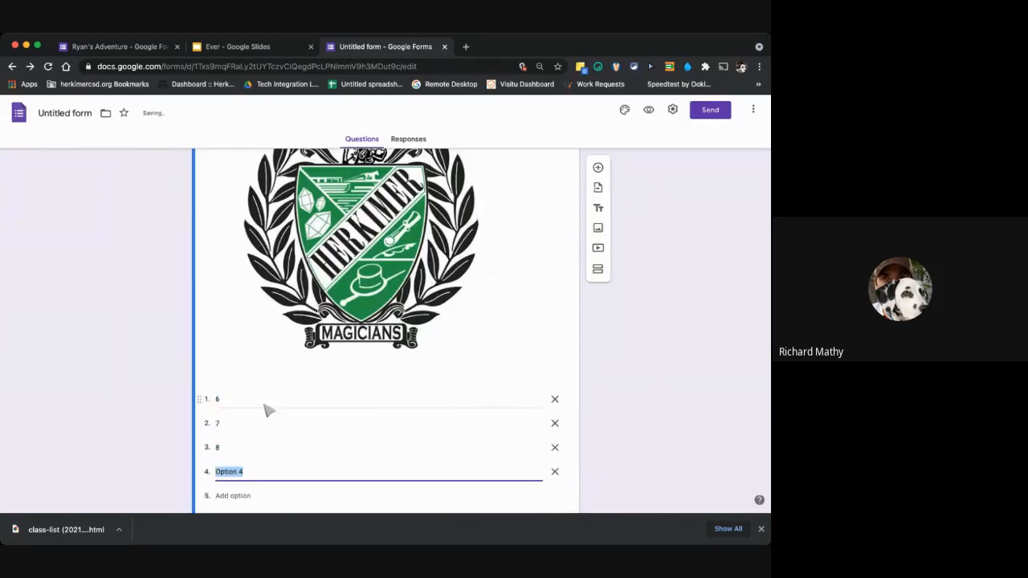
type("8")
key("BackSpace")
type("9")
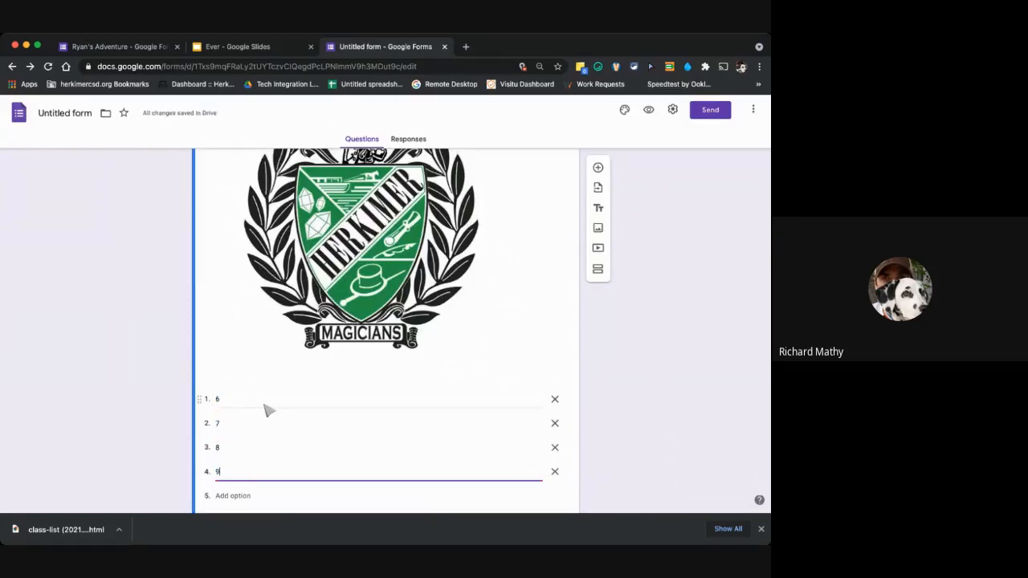
Add 10, 11 and 12 as further dropdown options of the logo question.
key("Return")
type("10")
key("Return")
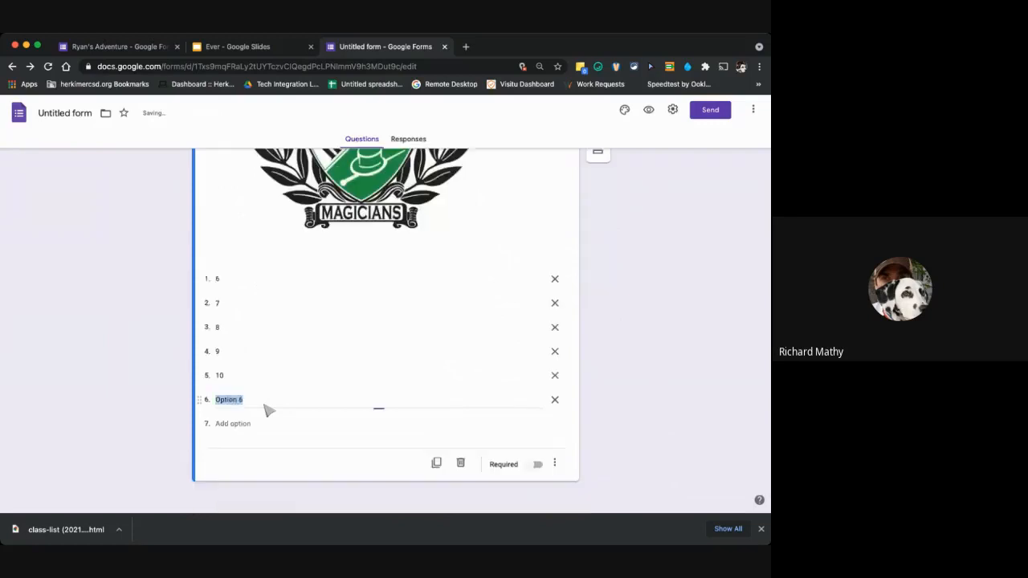
type("12")
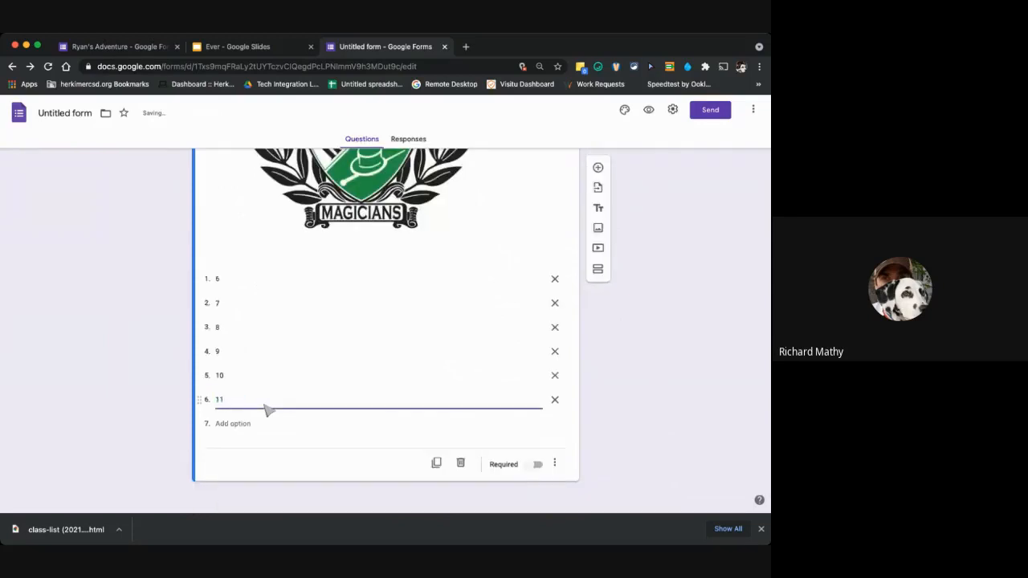
key("Return")
type("12")
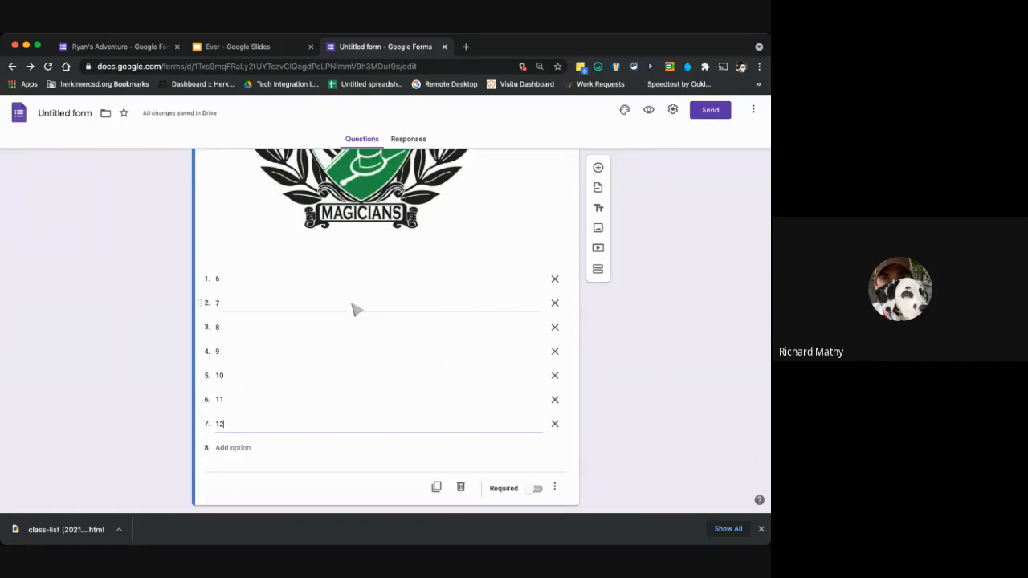
Change the logo question's type to File upload and agree to let respondents upload files to Drive.
scroll(356, 309, "up", 10)
left_click(536, 259)
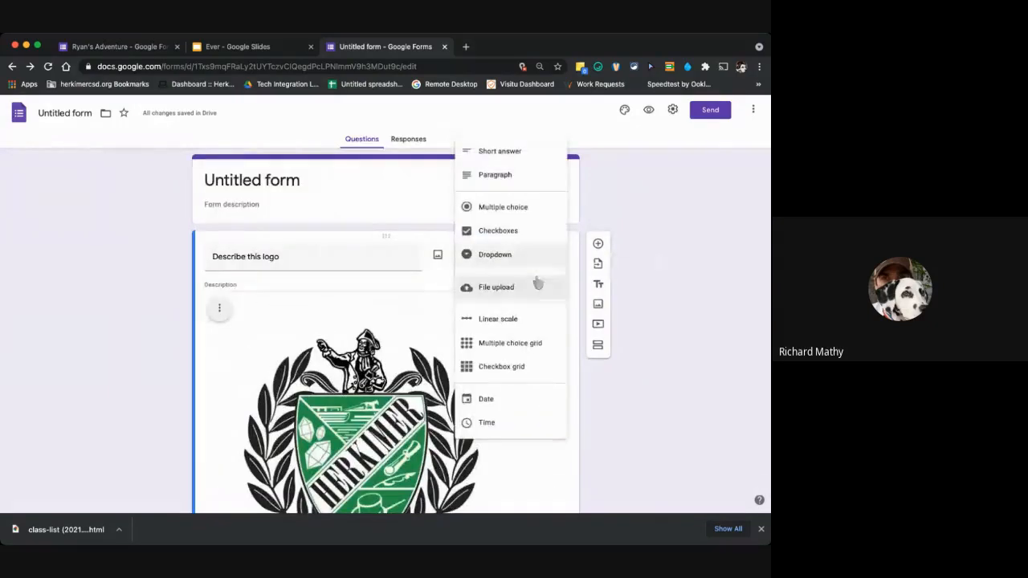
left_click(498, 287)
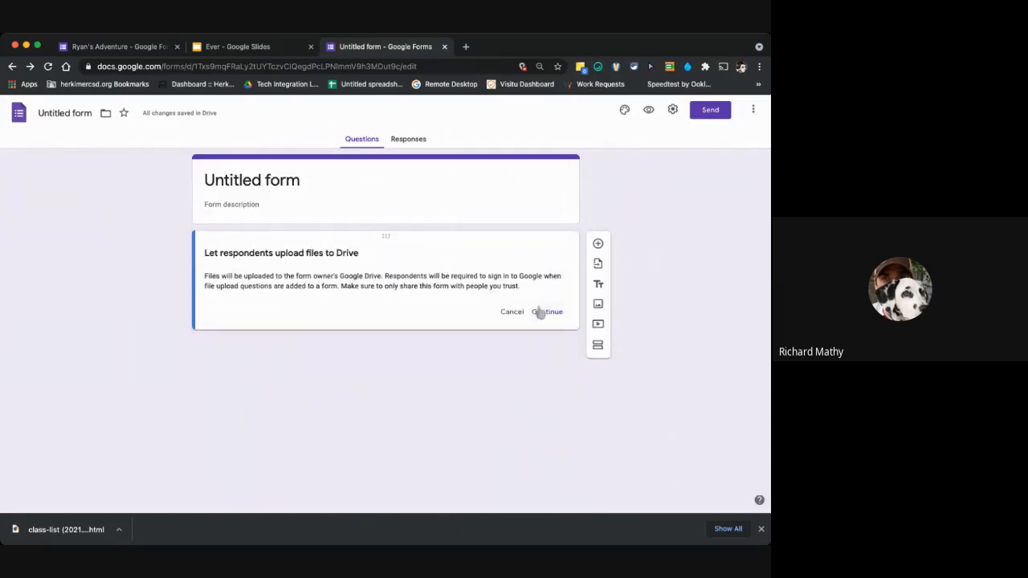
left_click(542, 312)
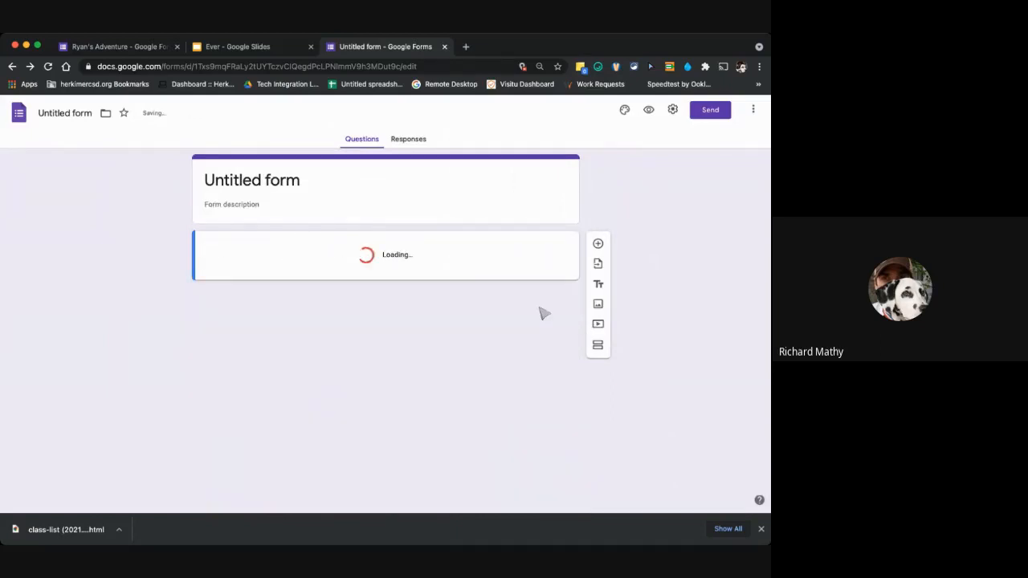
Change the logo question's type to Linear scale and make the scale start at 0.
left_click(512, 266)
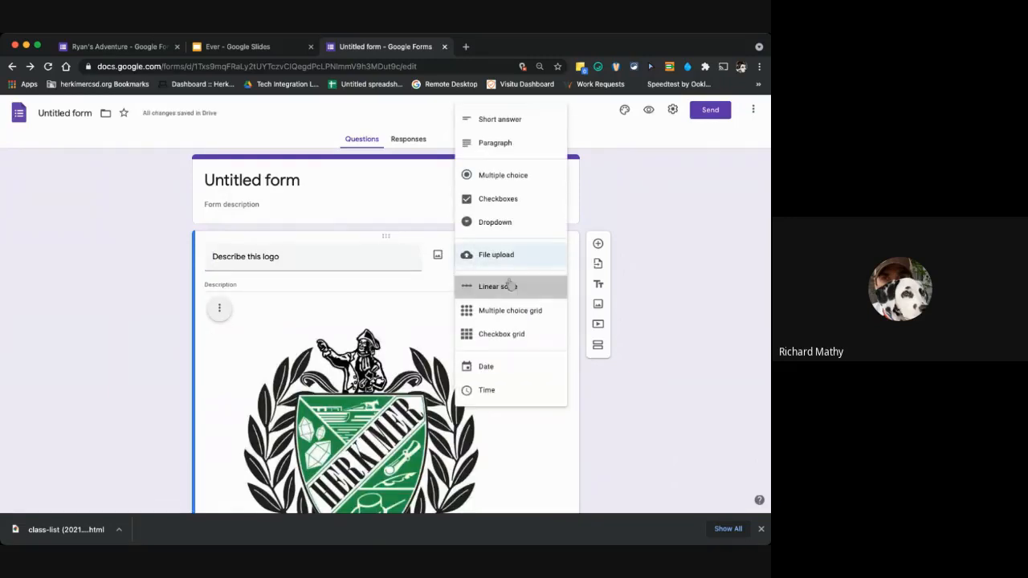
left_click(509, 286)
scroll(238, 368, "down", 3)
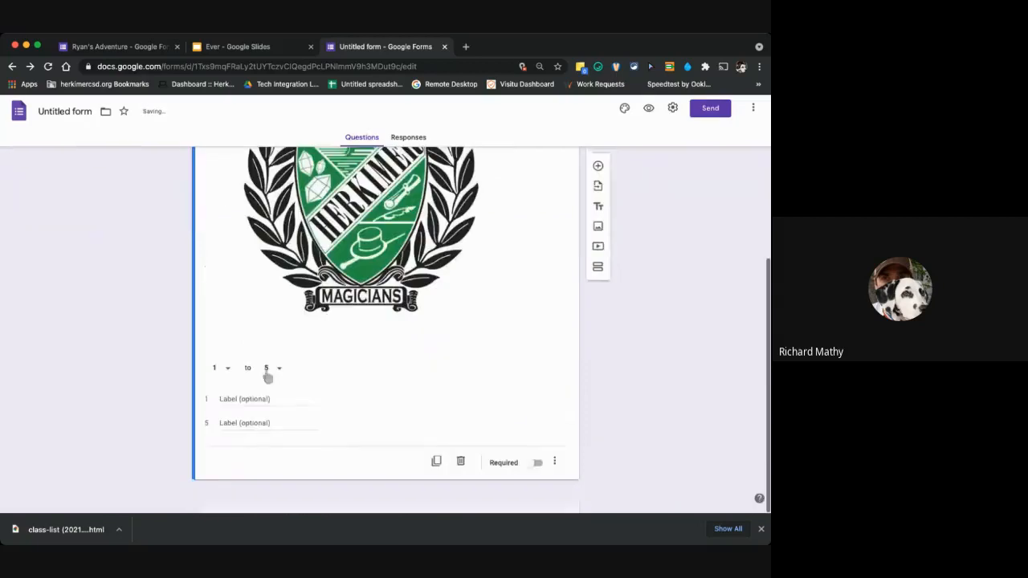
left_click(222, 372)
left_click(223, 371)
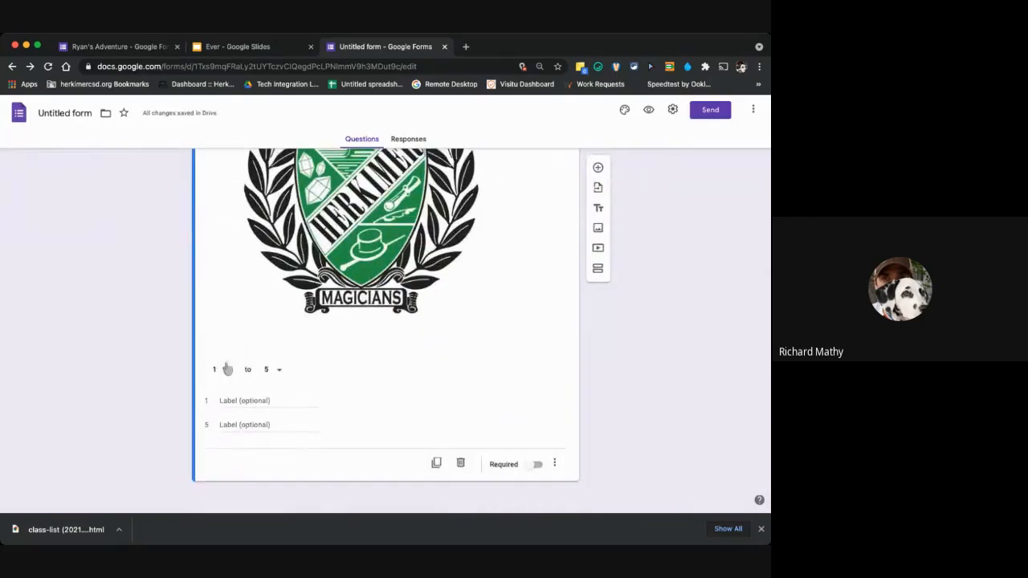
left_click(226, 368)
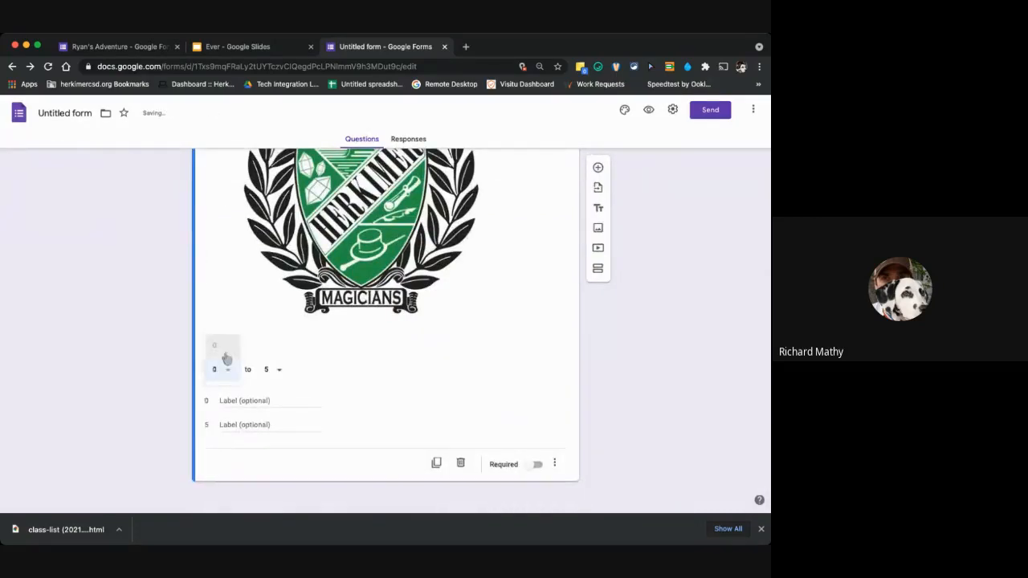
left_click(225, 353)
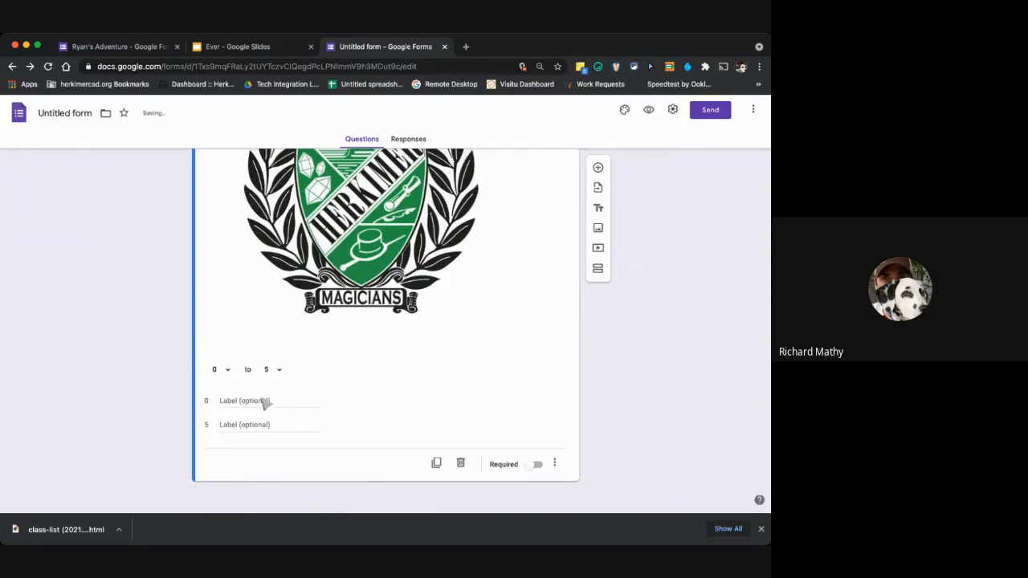
Label the low end of the linear scale "best" and the high end "worst".
left_click(263, 403)
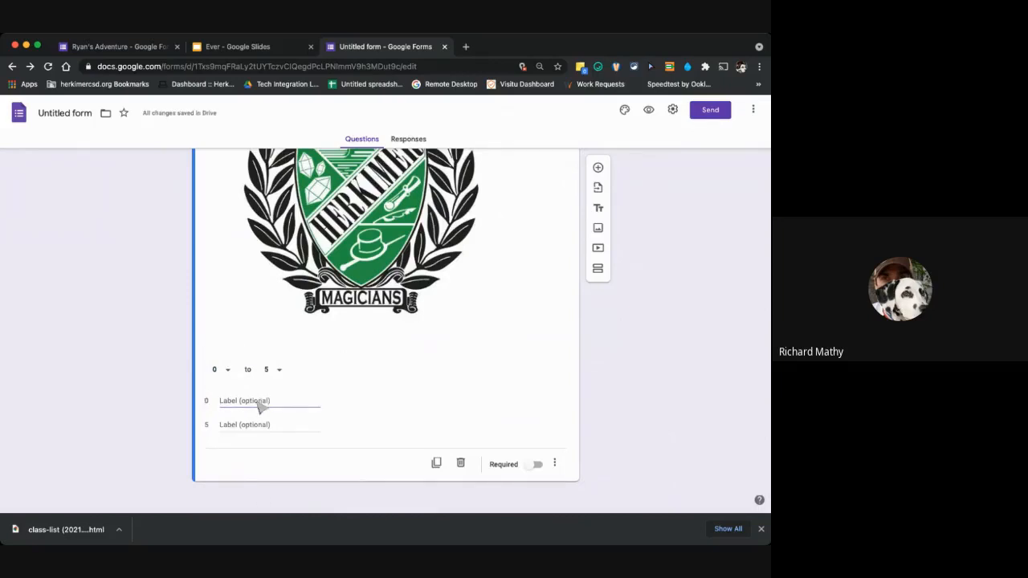
type("best")
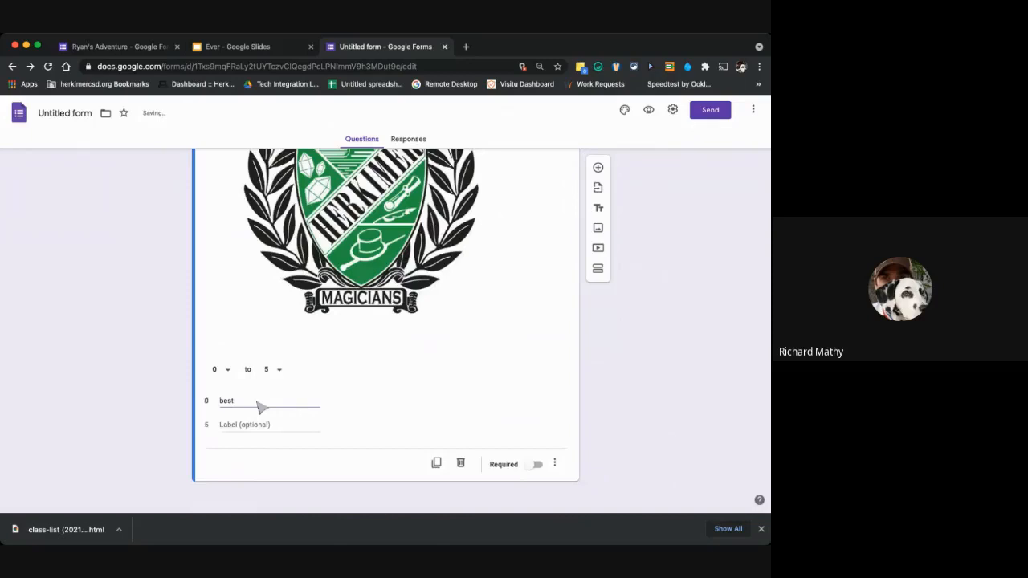
left_click(262, 426)
type("worst")
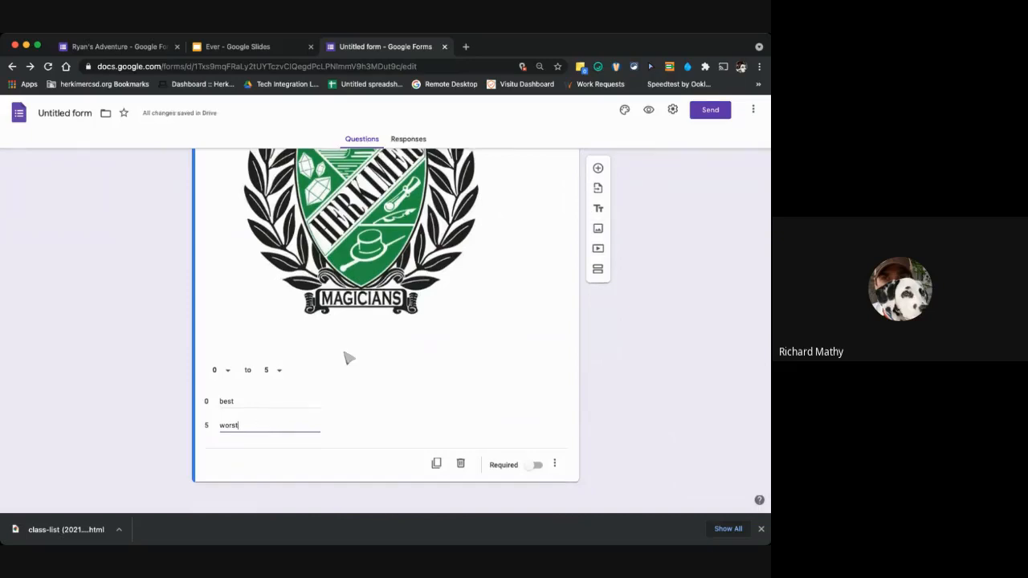
Change the logo question's type to Multiple choice grid and view its row and column settings.
scroll(349, 358, "up", 5)
left_click(514, 258)
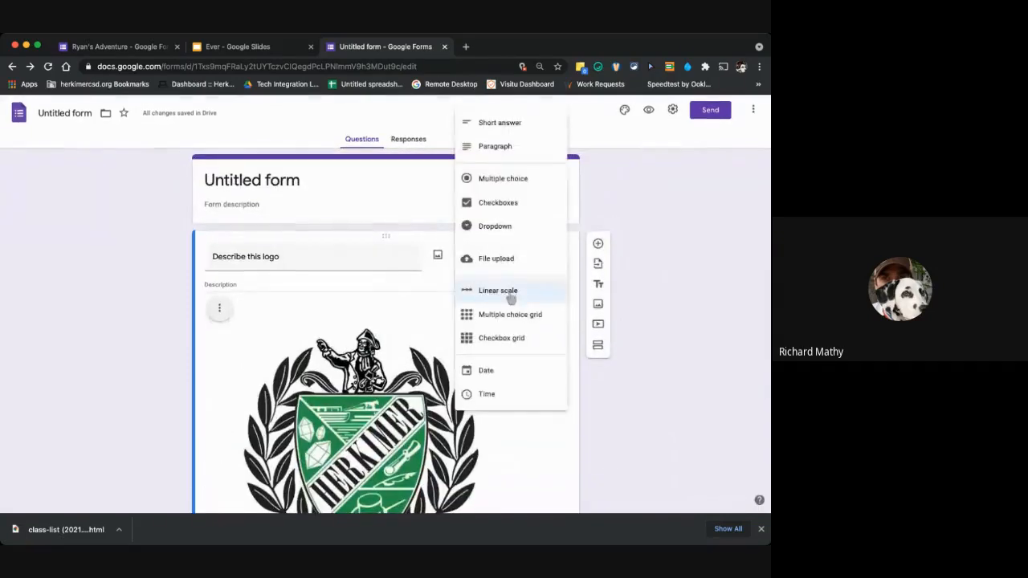
left_click(518, 316)
scroll(502, 367, "down", 6)
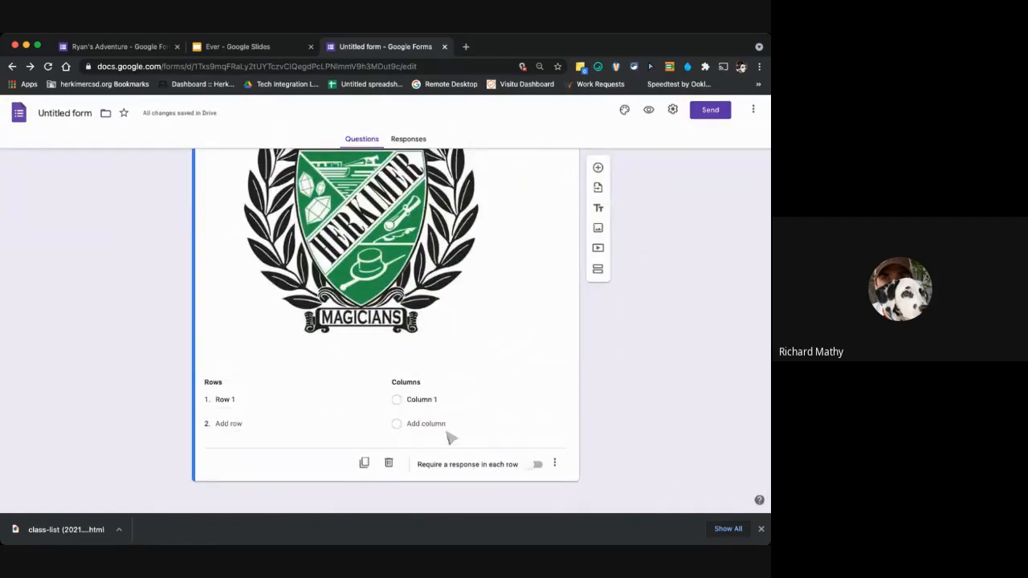
Change the logo question's type to Checkbox grid and look over the remaining question types.
scroll(478, 382, "up", 5)
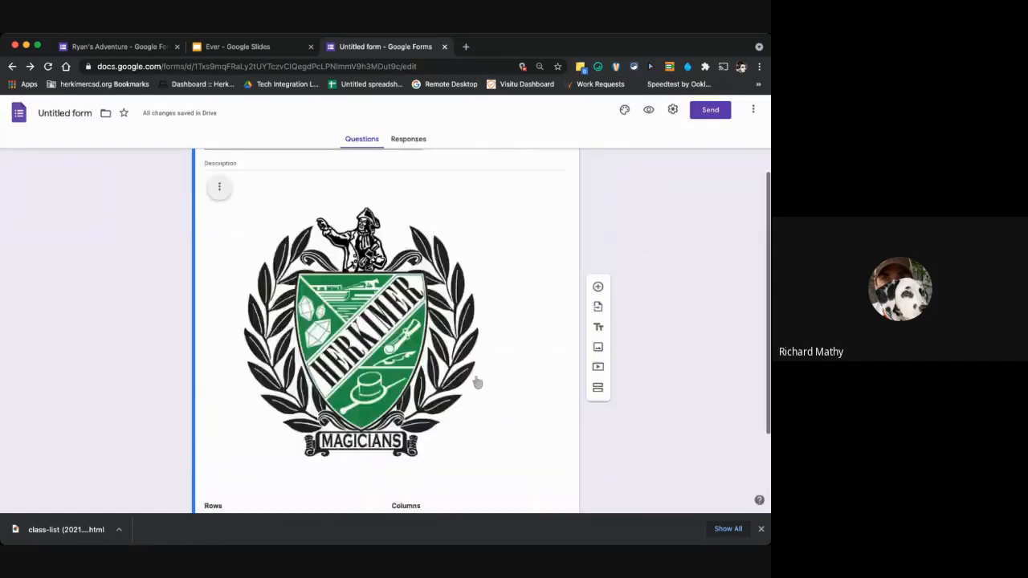
left_click(504, 266)
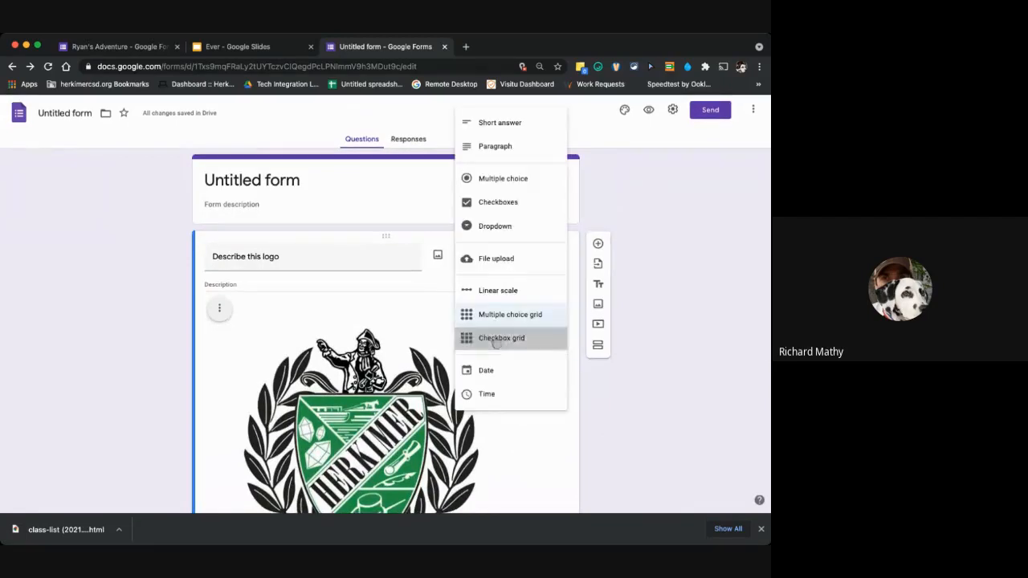
left_click(496, 338)
scroll(495, 370, "down", 3)
scroll(495, 369, "down", 2)
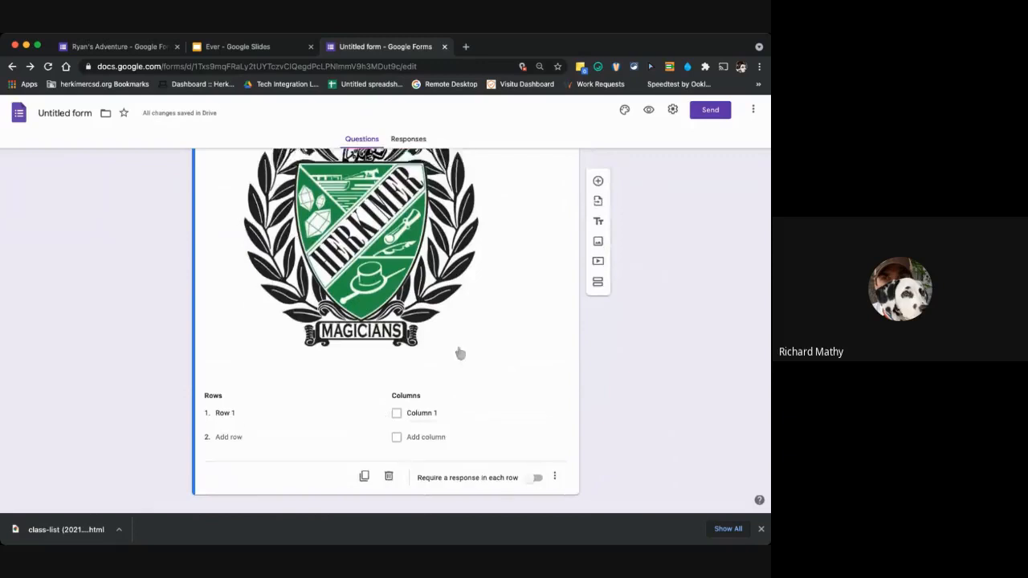
scroll(459, 351, "up", 4)
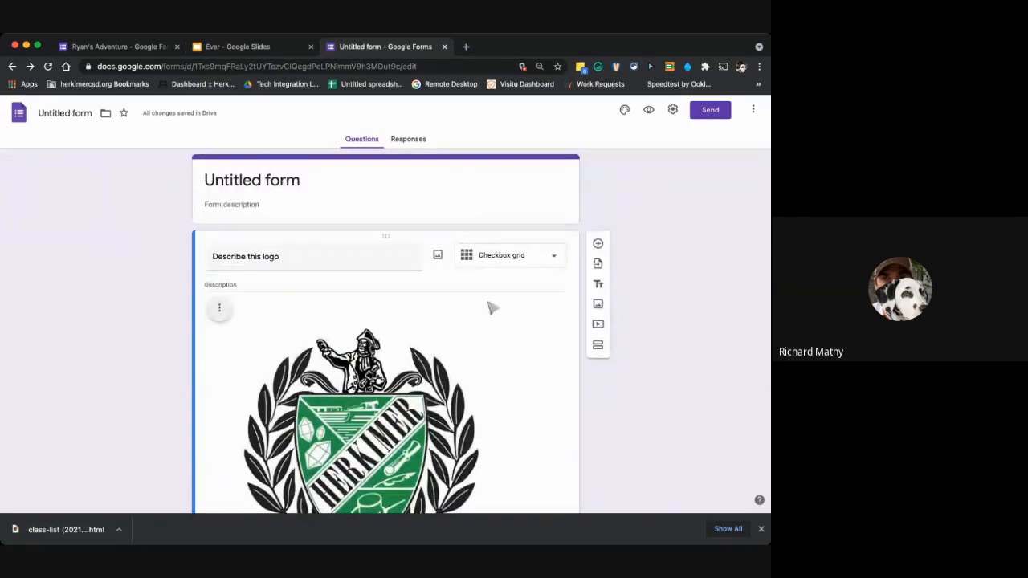
left_click(523, 268)
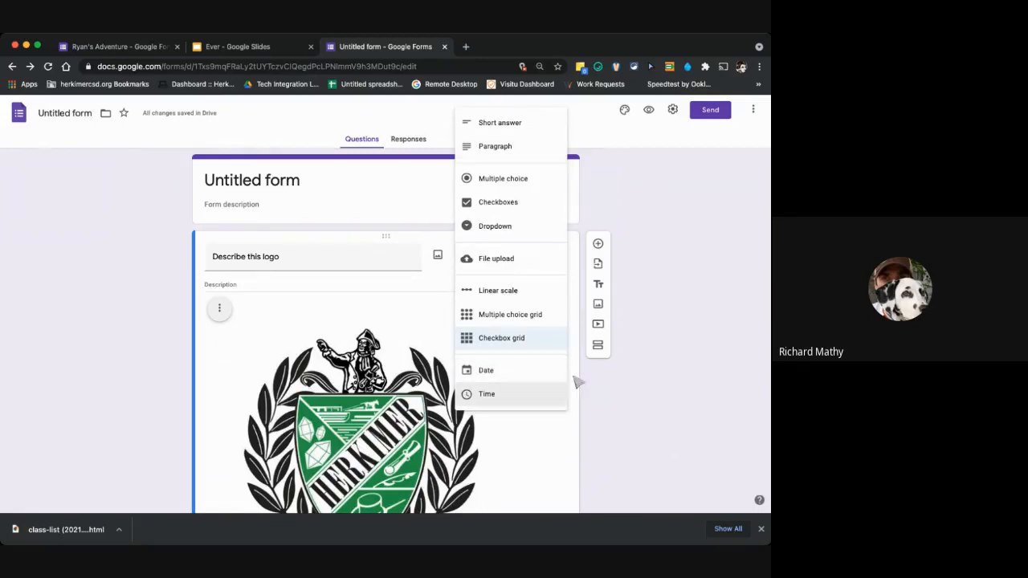
left_click(641, 401)
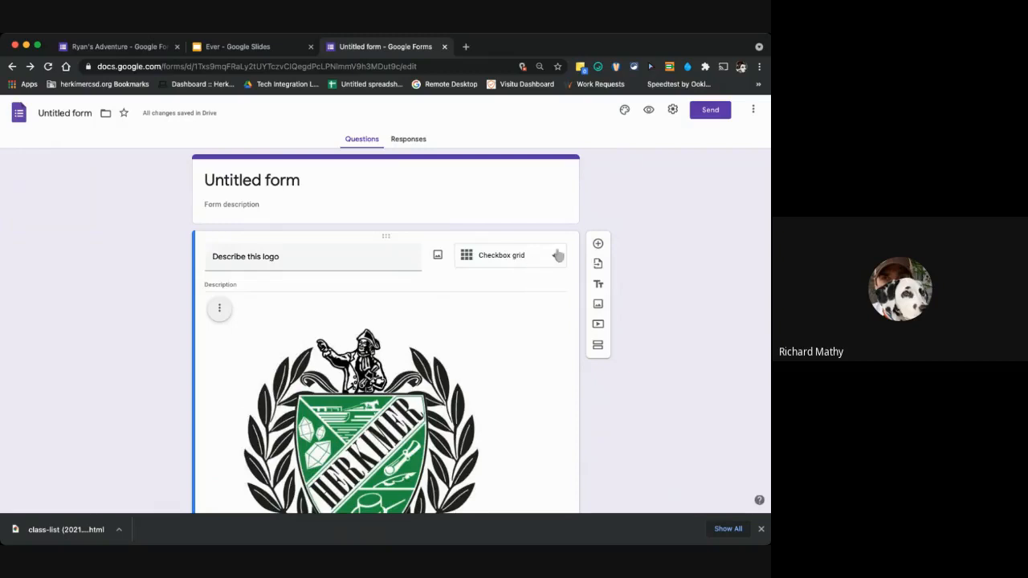
Add a blank question below the logo question, followed by a new section.
left_click(598, 245)
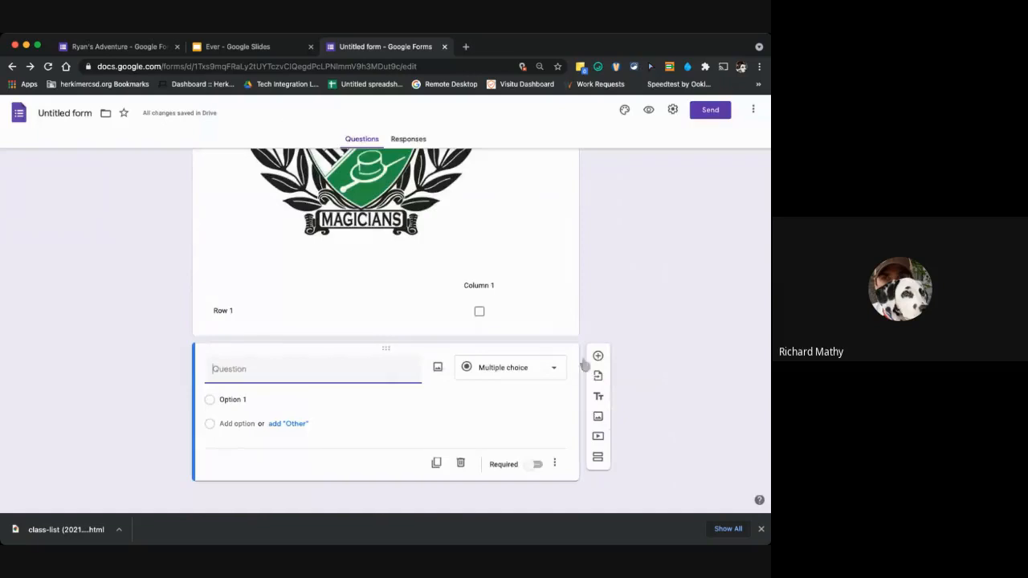
left_click(597, 457)
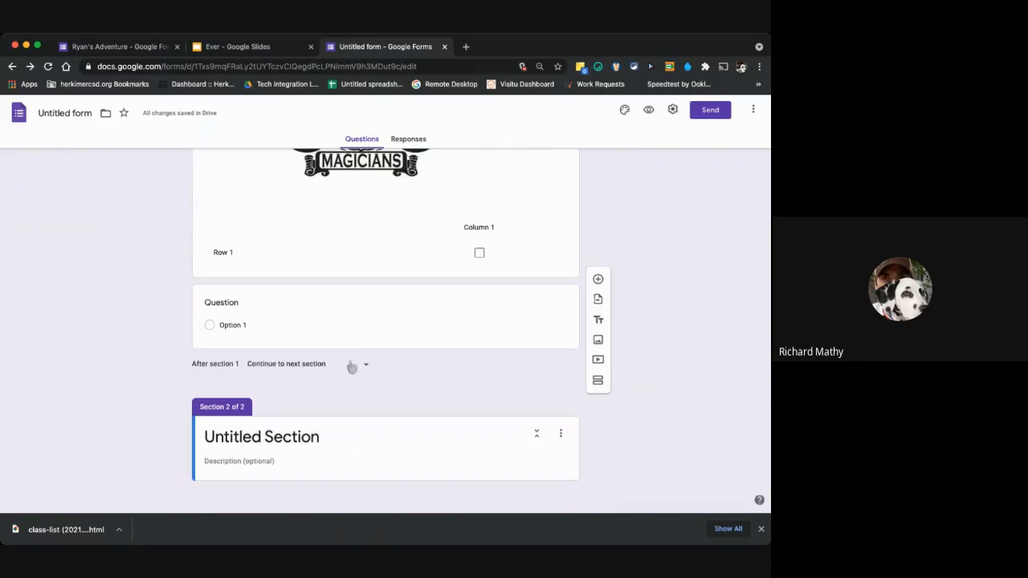
Examine the navigation choices for what follows section 1, leaving the current choice in place.
scroll(348, 361, "up", 2)
scroll(338, 377, "down", 1)
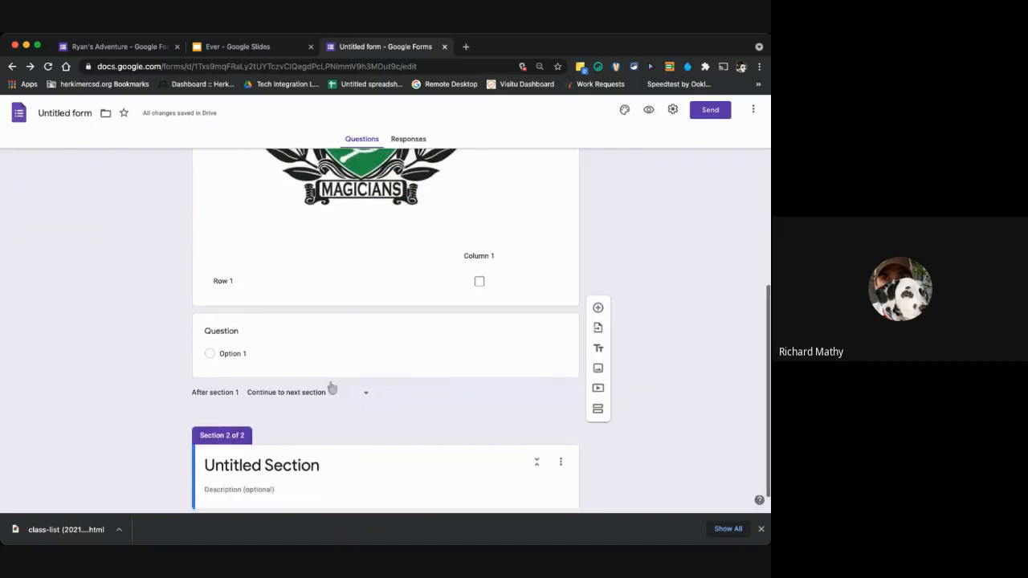
left_click(331, 395)
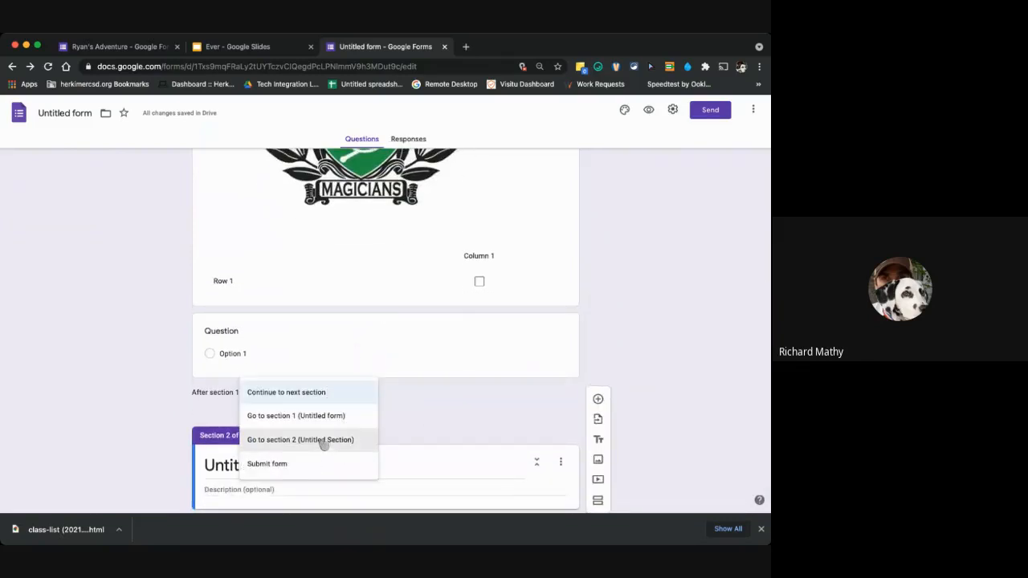
left_click(441, 427)
Change the "Describe this logo" question's type to Multiple choice.
scroll(482, 374, "up", 5)
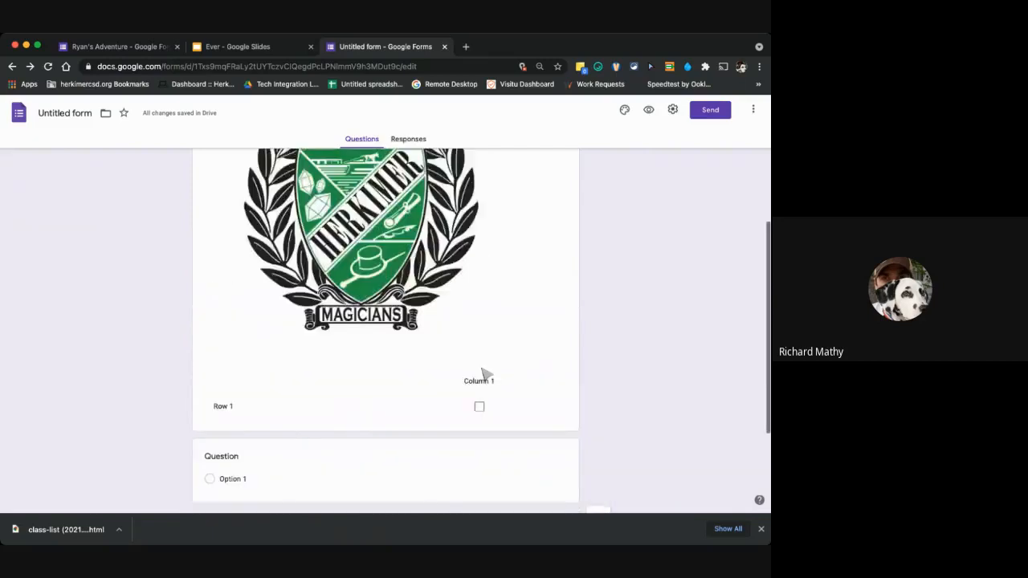
left_click(447, 273)
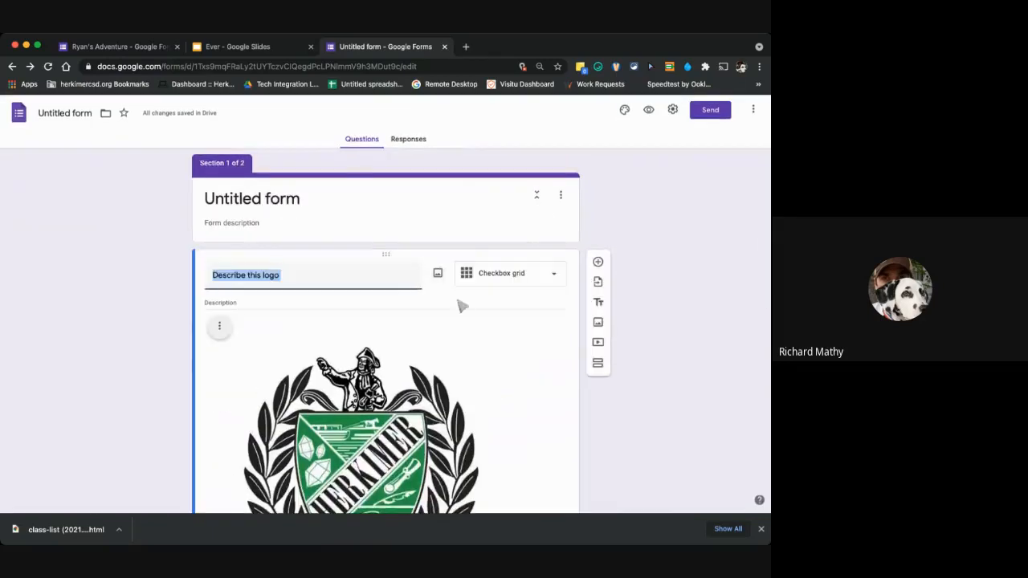
left_click(499, 273)
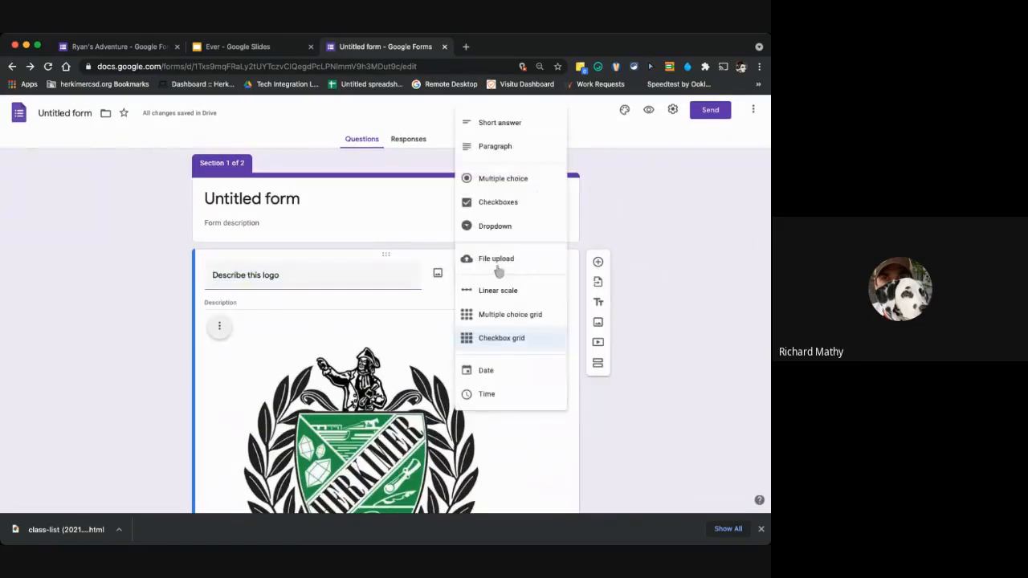
left_click(504, 177)
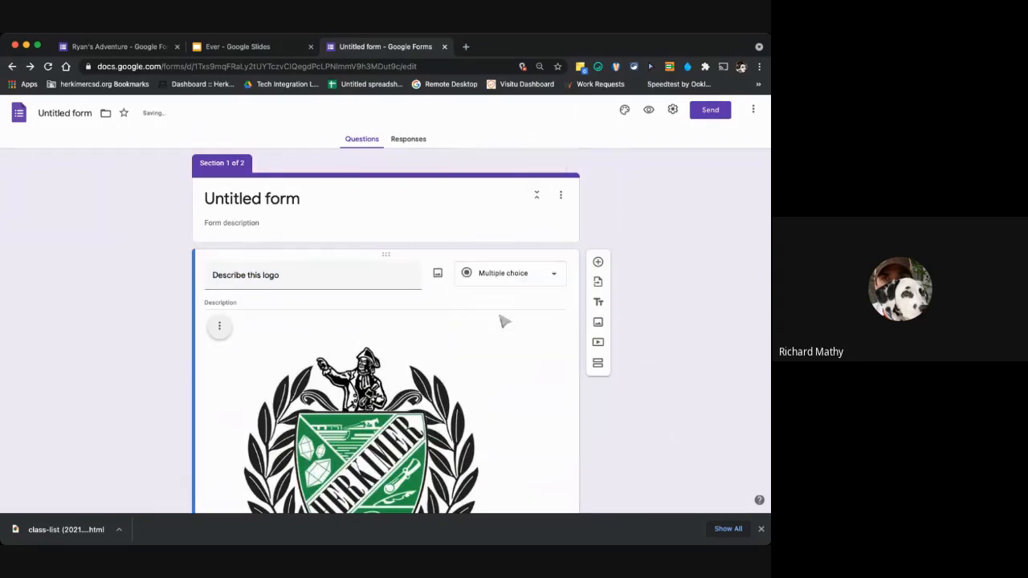
Enter "herkimer" and "little falls" as the first two choices of the logo question.
scroll(501, 322, "down", 3)
scroll(502, 335, "down", 3)
left_click(255, 257)
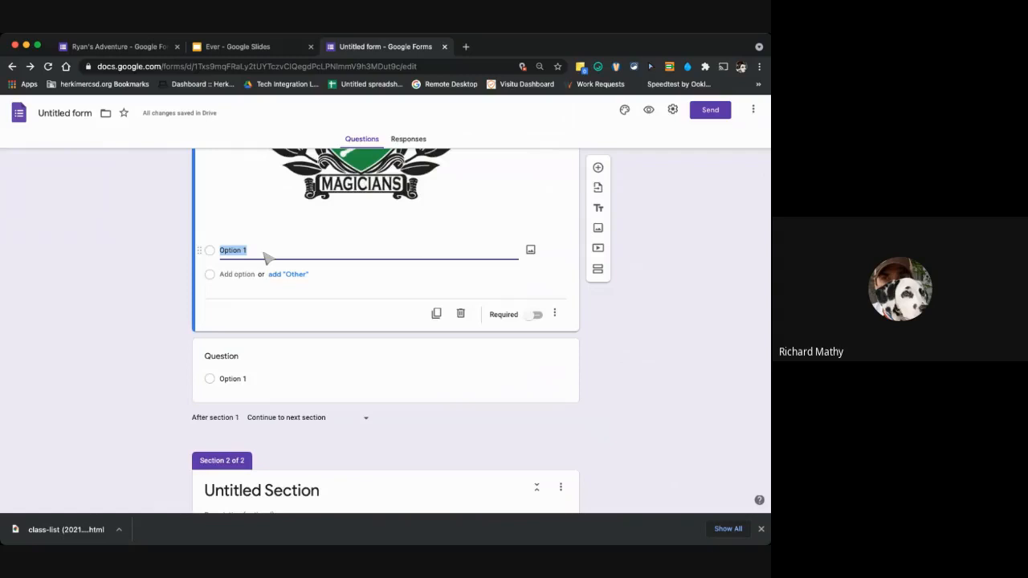
type("herkimer")
key("Return")
type("I")
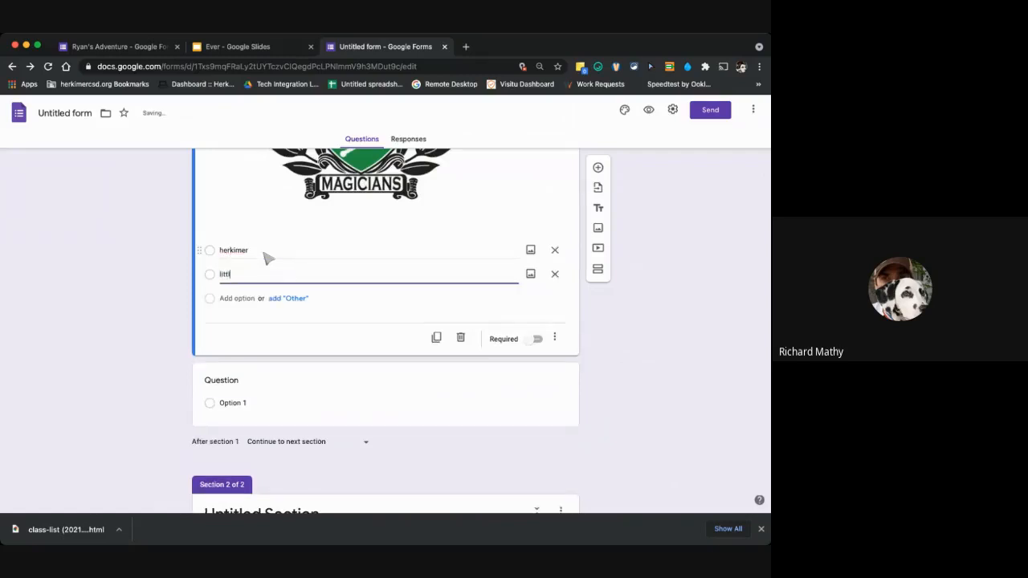
type("ittle a")
key("BackSpace")
key("BackSpace")
key("BackSpace")
key("BackSpace")
key("BackSpace")
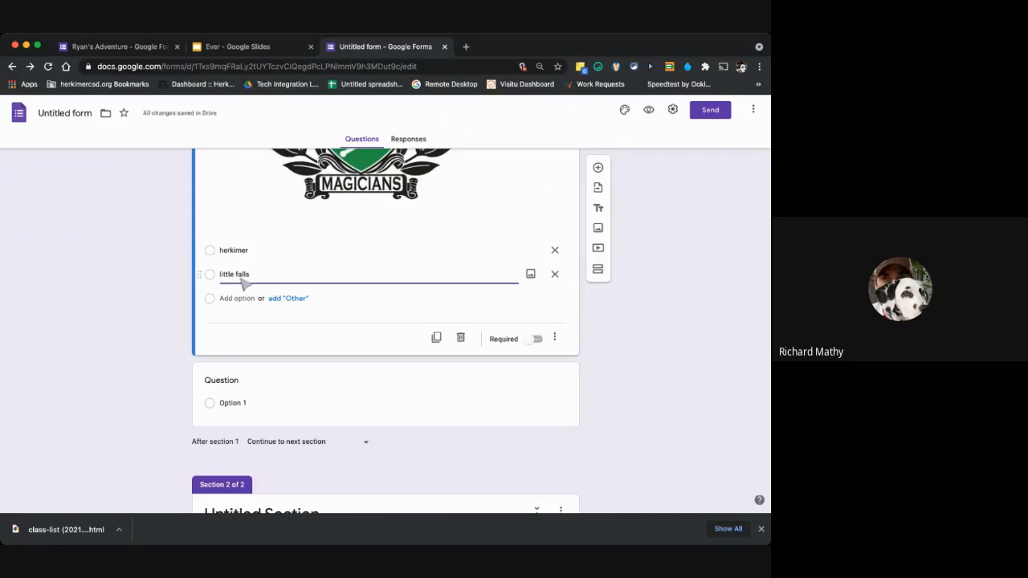
Add an "Other" choice to the logo question and select the first option of the blank question below it.
left_click(273, 300)
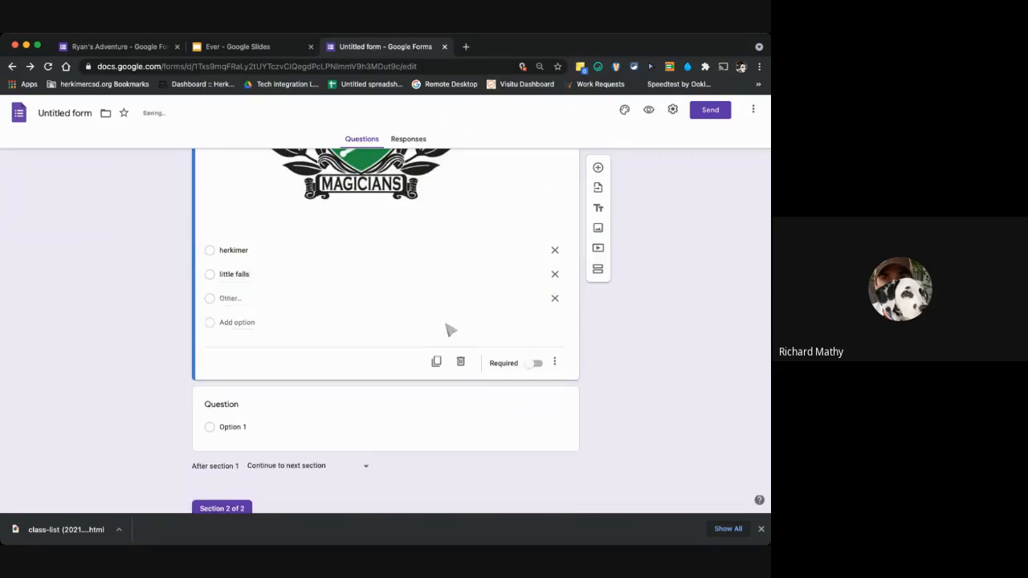
left_click(276, 421)
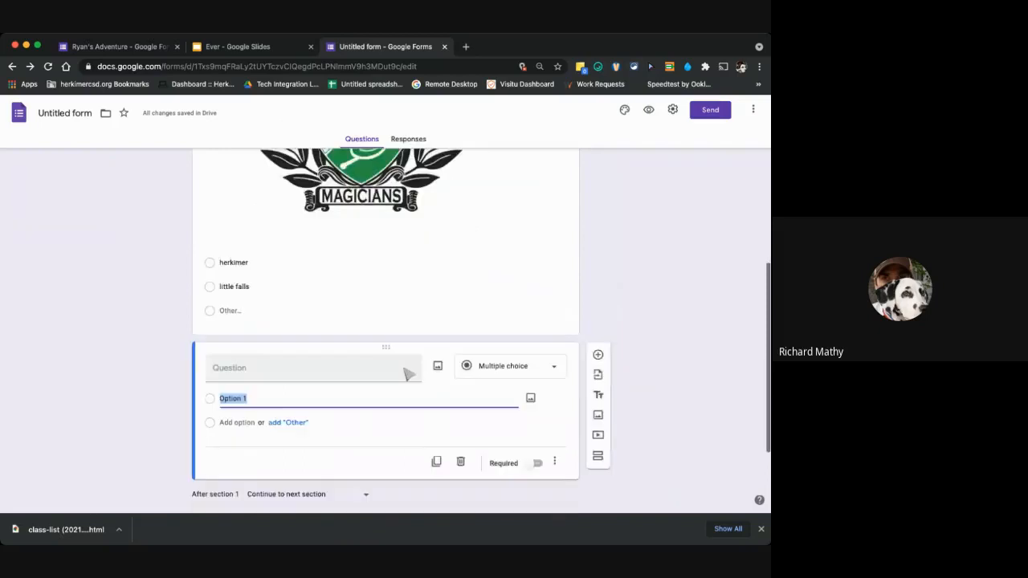
Add another section directly after section 1 and check the navigation choices for what follows section 1, leaving the choice as it is.
scroll(407, 374, "down", 2)
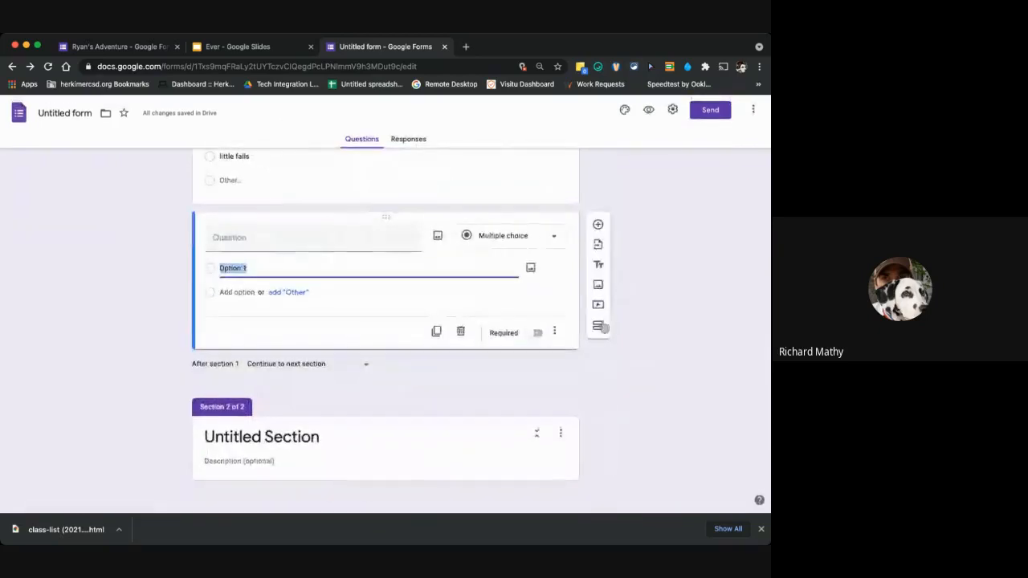
left_click(598, 325)
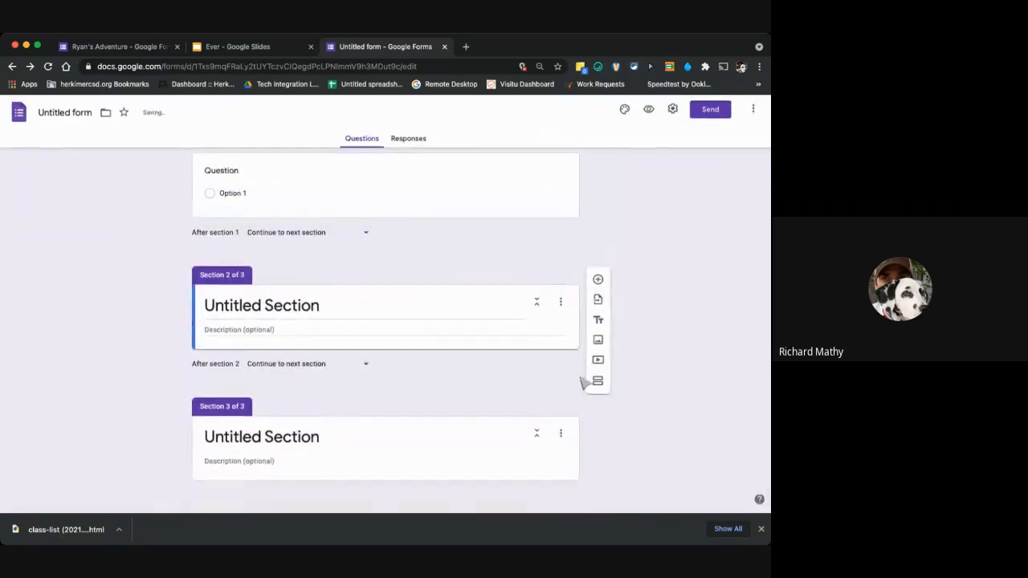
left_click(347, 242)
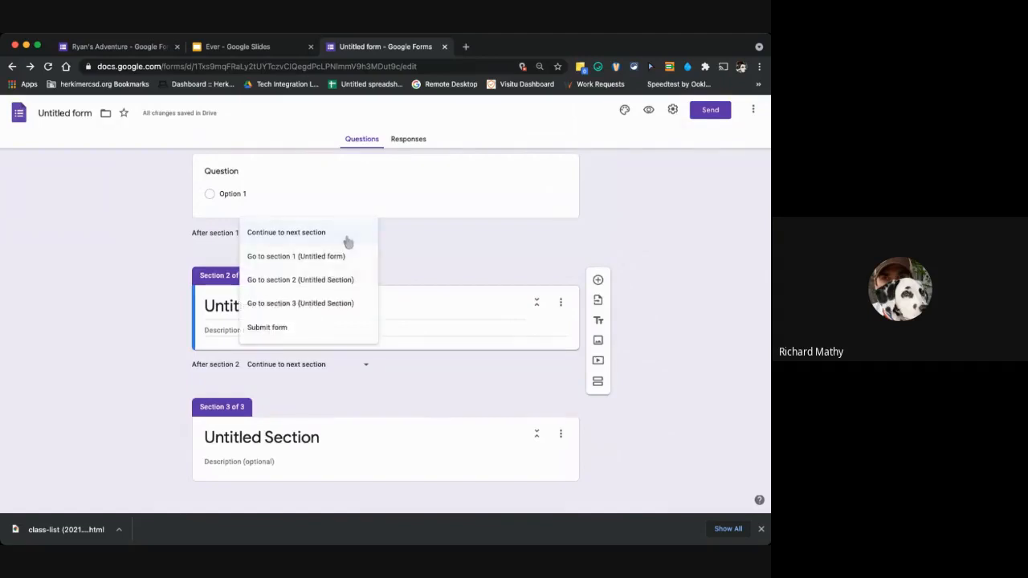
left_click(418, 241)
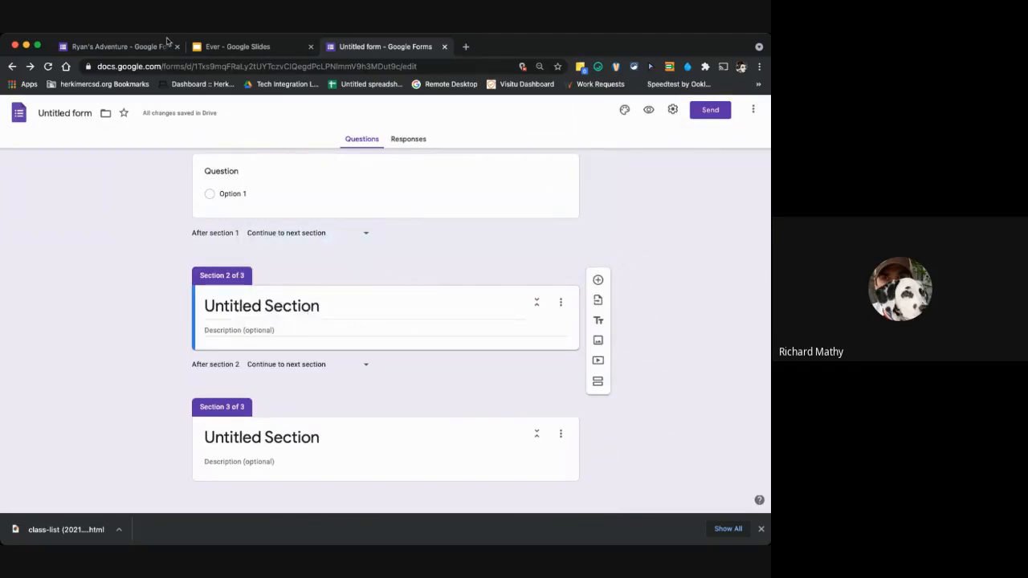
Switch to the example adventure form and examine the "So many e-mails!" question's answer destinations and the "Coffee Time!" section's question.
left_click(168, 42)
scroll(373, 266, "up", 2)
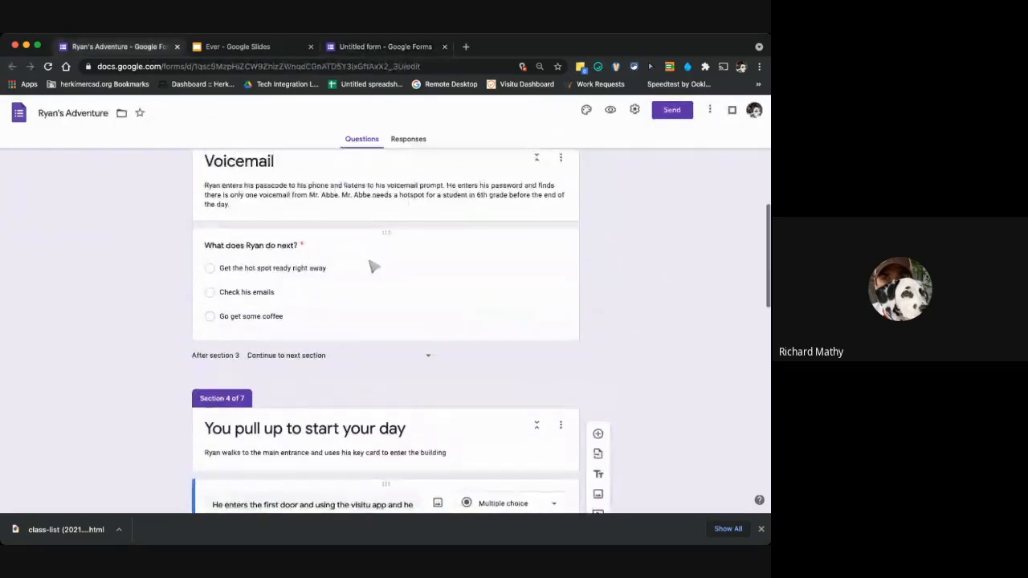
scroll(374, 266, "up", 10)
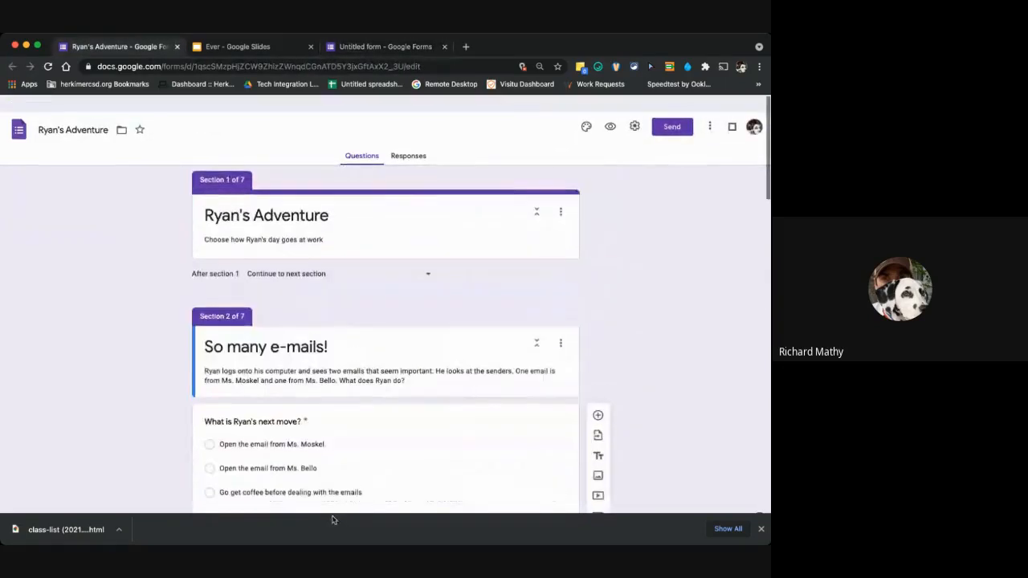
scroll(349, 212, "down", 1)
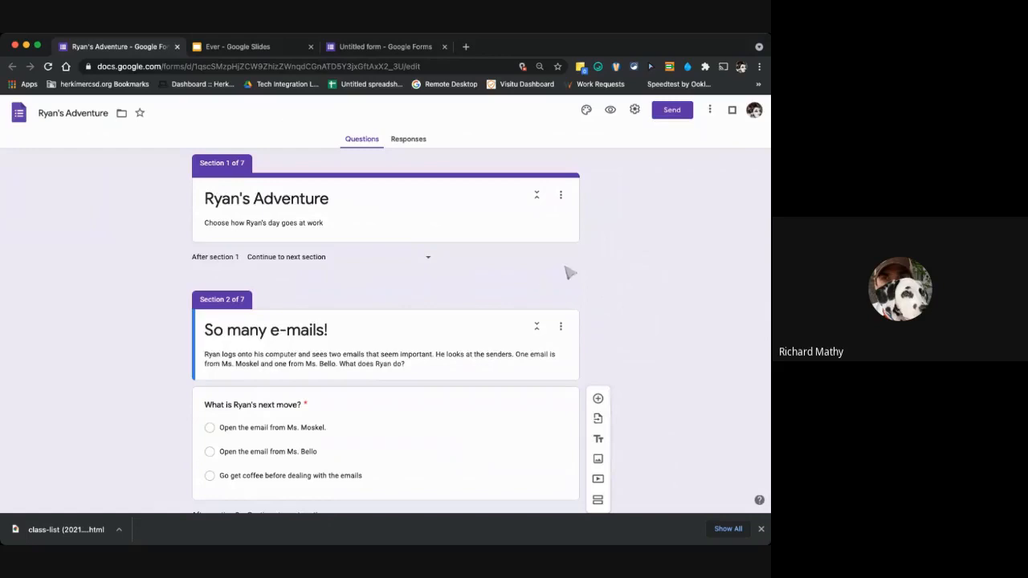
scroll(634, 307, "down", 2)
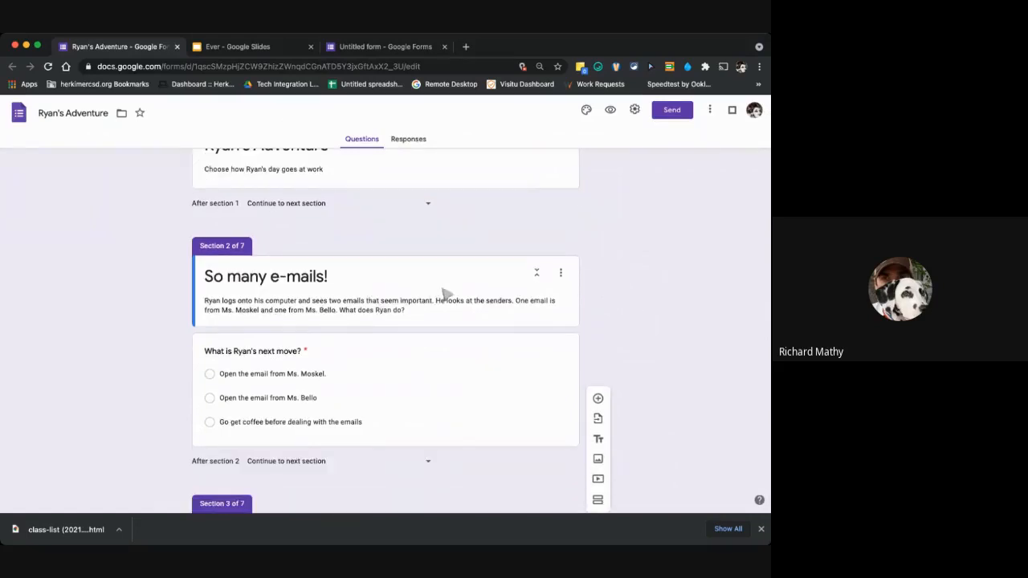
left_click(399, 357)
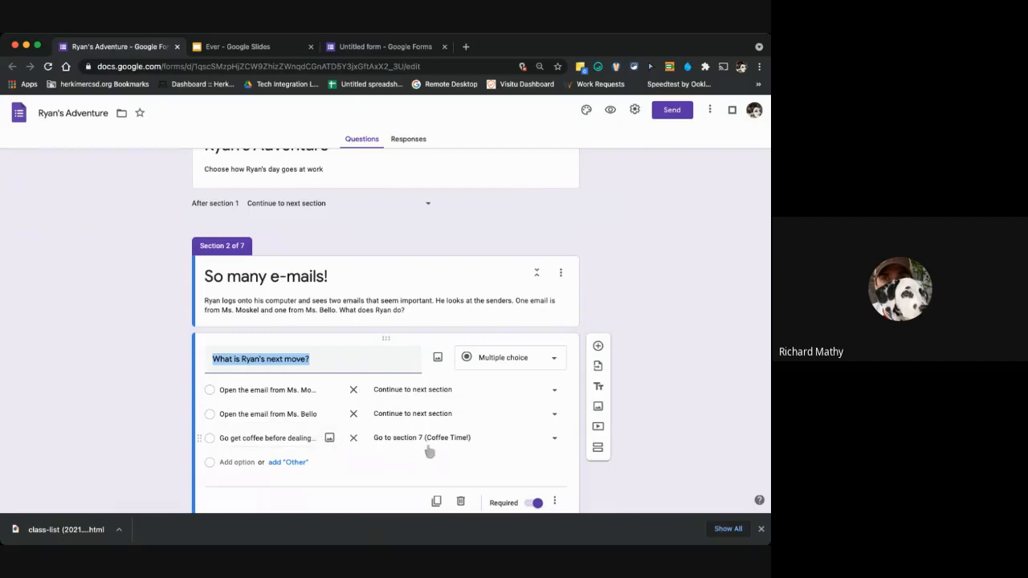
scroll(430, 452, "down", 20)
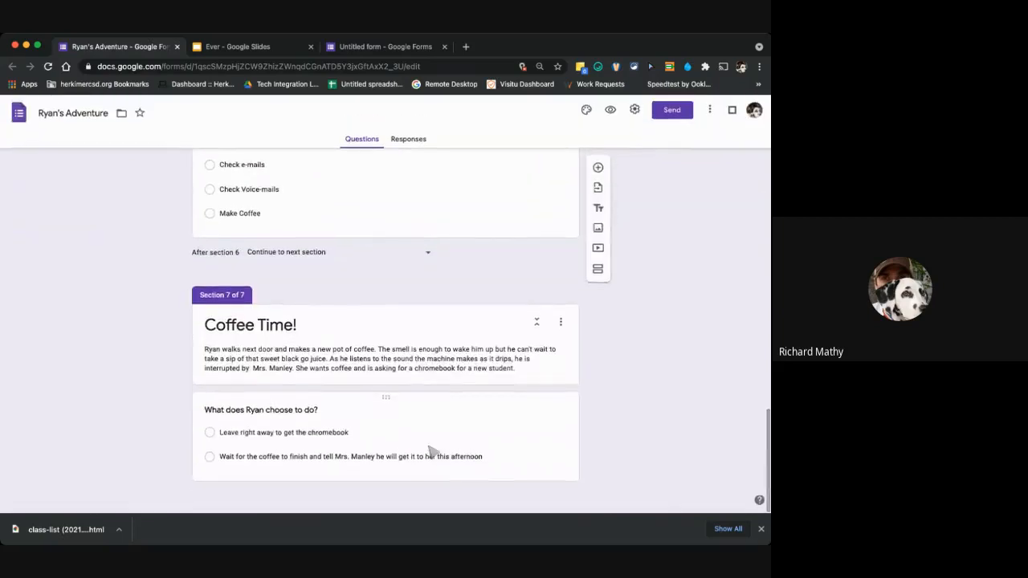
left_click(419, 437)
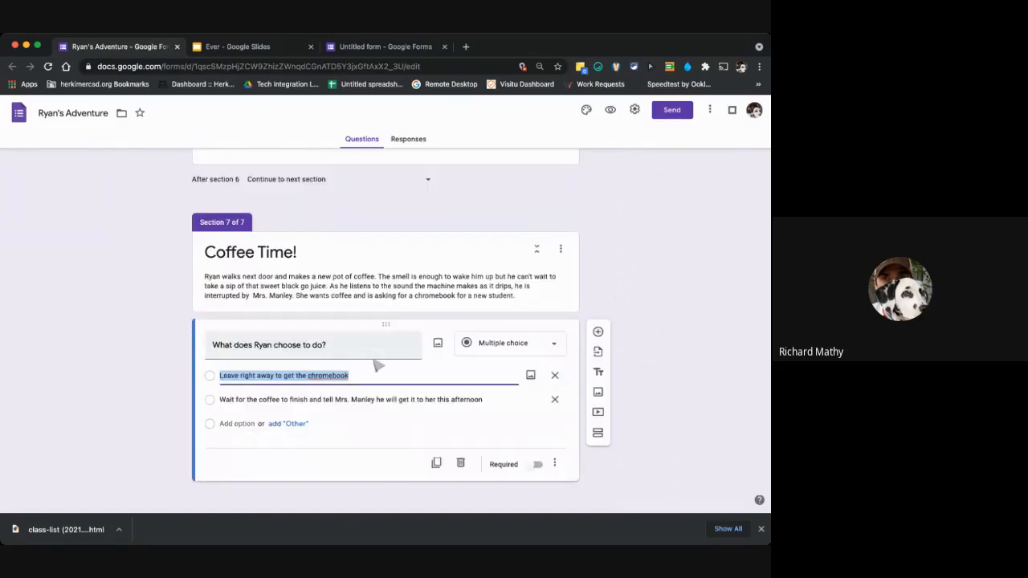
scroll(408, 404, "up", 20)
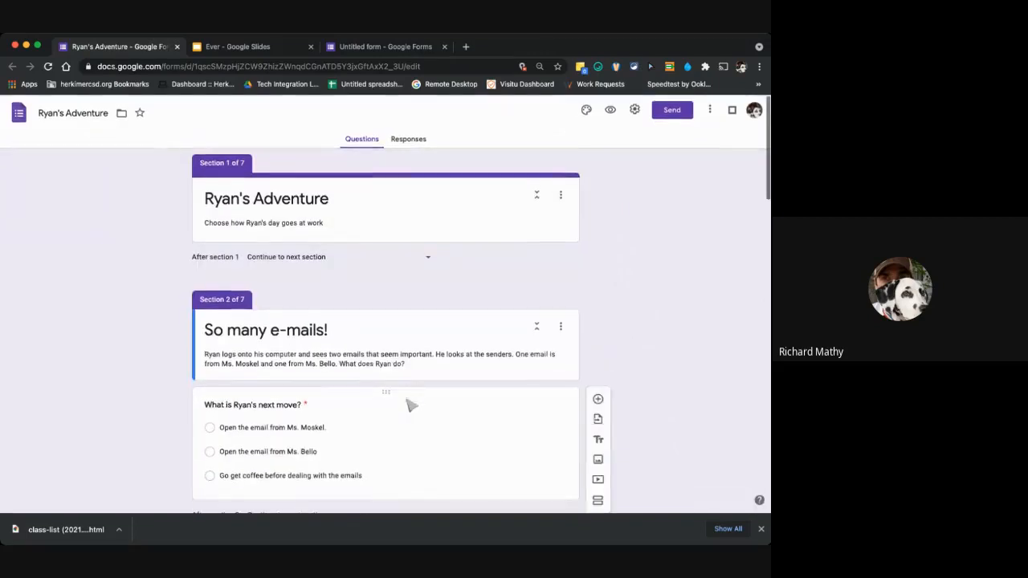
Examine where each answer of the example form's section 2 question leads and the navigation choice set after section 2.
scroll(411, 405, "up", 5)
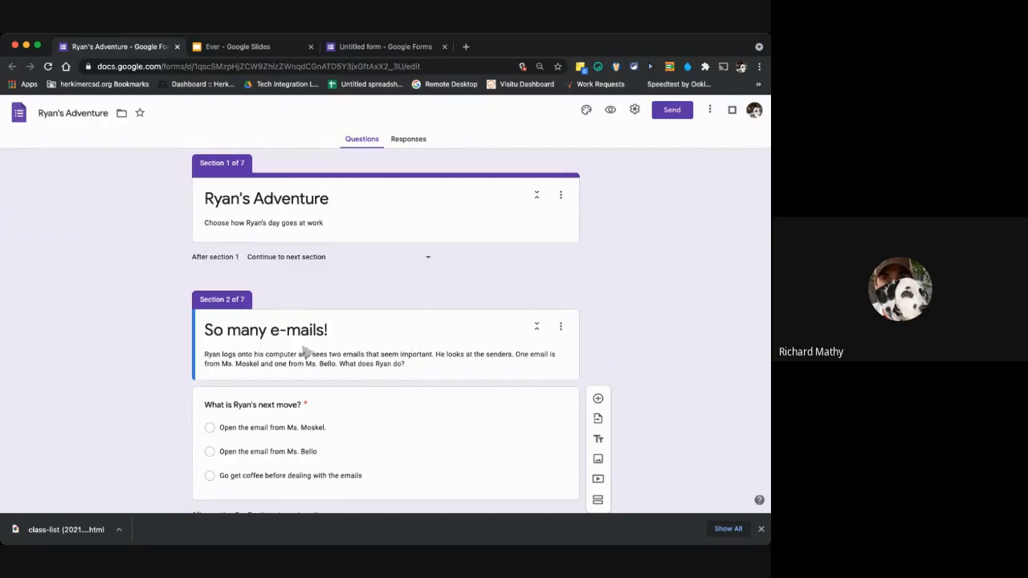
left_click(395, 442)
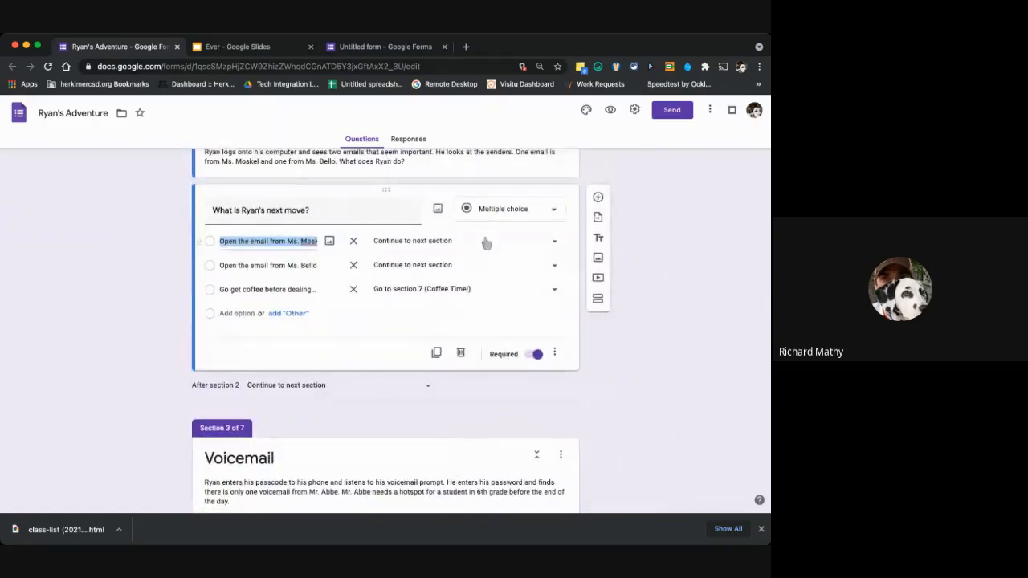
left_click(486, 241)
left_click(486, 241)
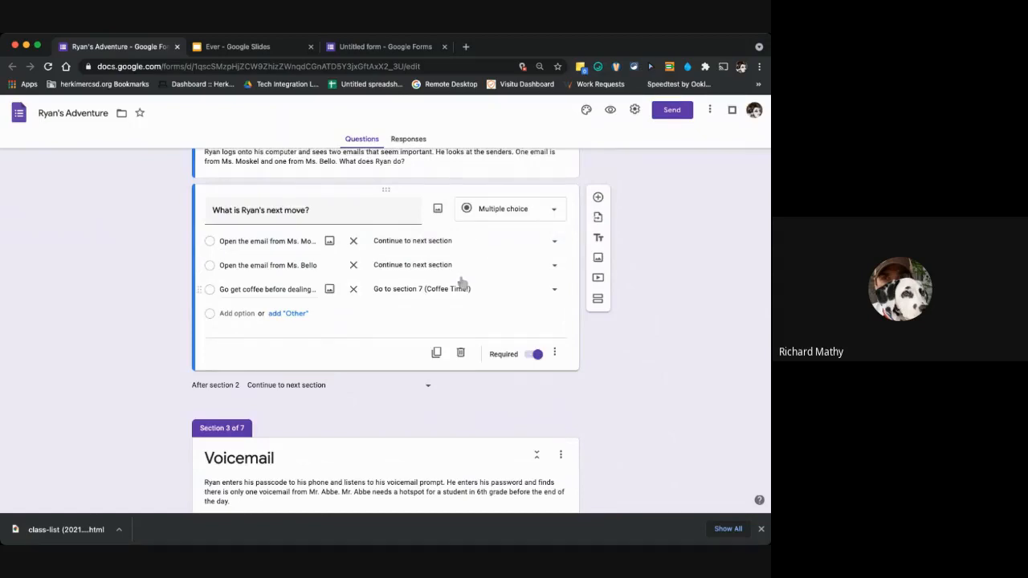
left_click(421, 385)
left_click(505, 326)
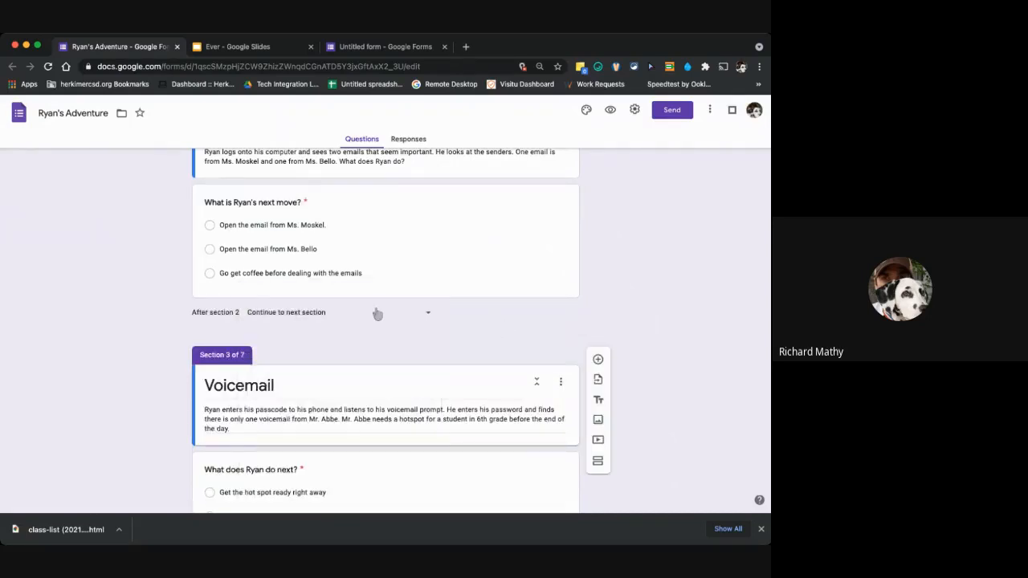
scroll(384, 312, "up", 3)
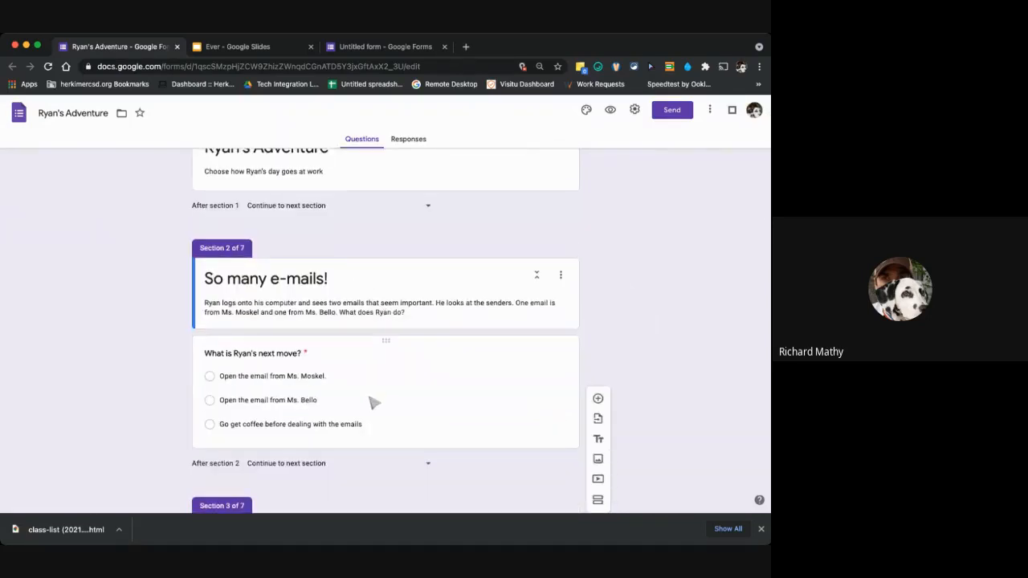
scroll(404, 353, "up", 2)
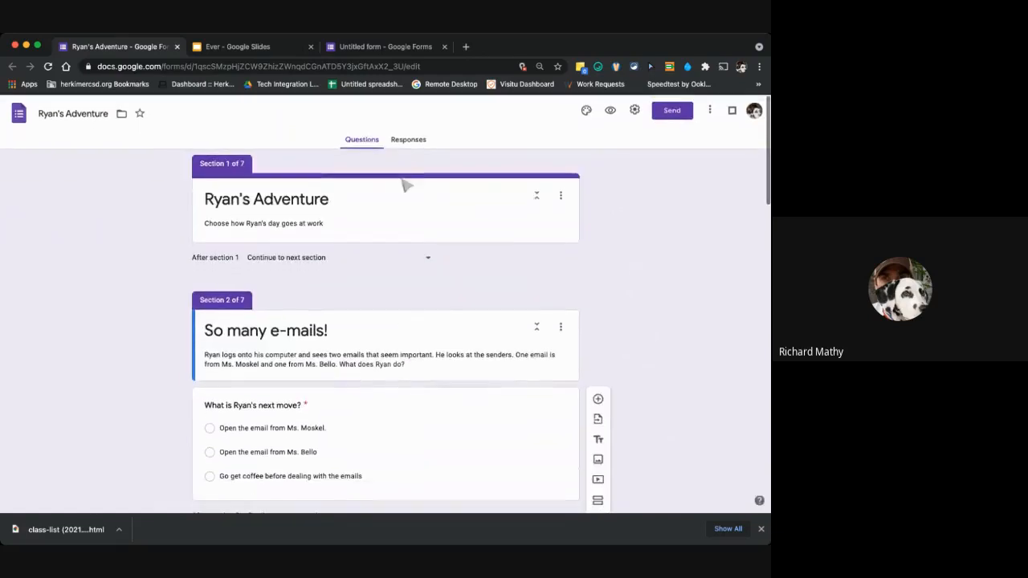
Check the example adventure form's responses and switch back to the untitled form.
left_click(408, 141)
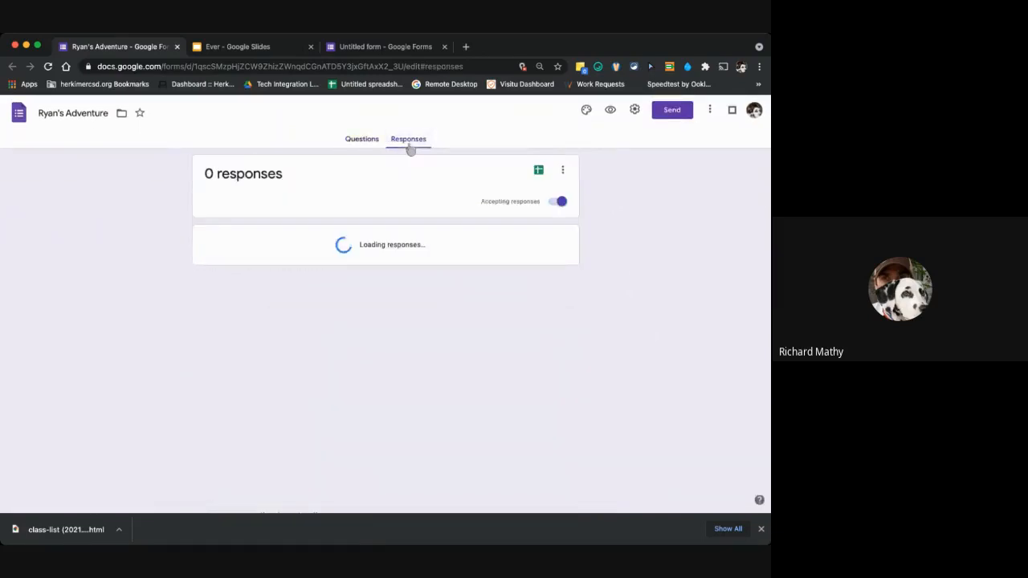
left_click(363, 141)
left_click(386, 47)
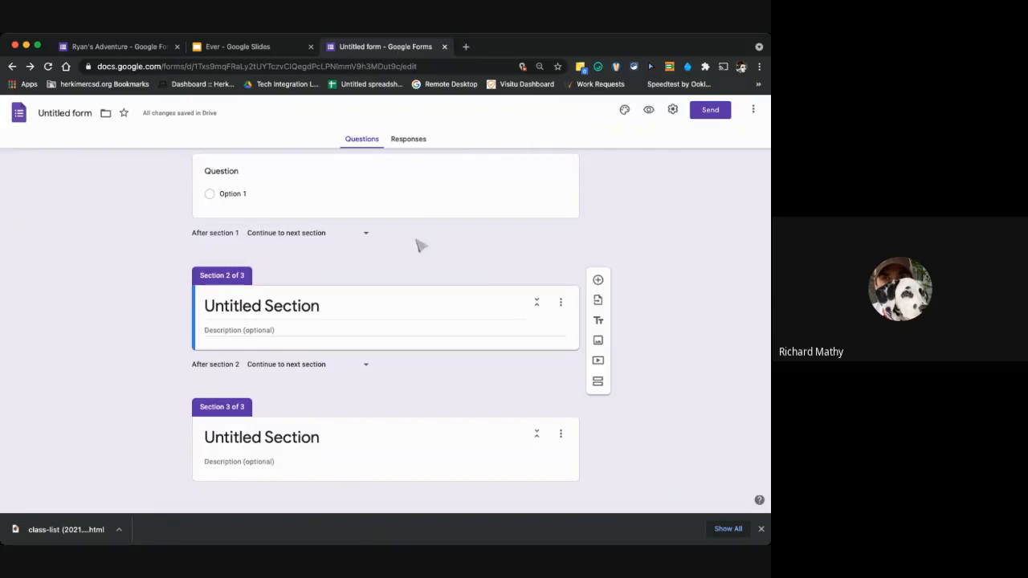
Title the blank question below the logo question "What is 2x2".
left_click(351, 331)
scroll(360, 213, "up", 2)
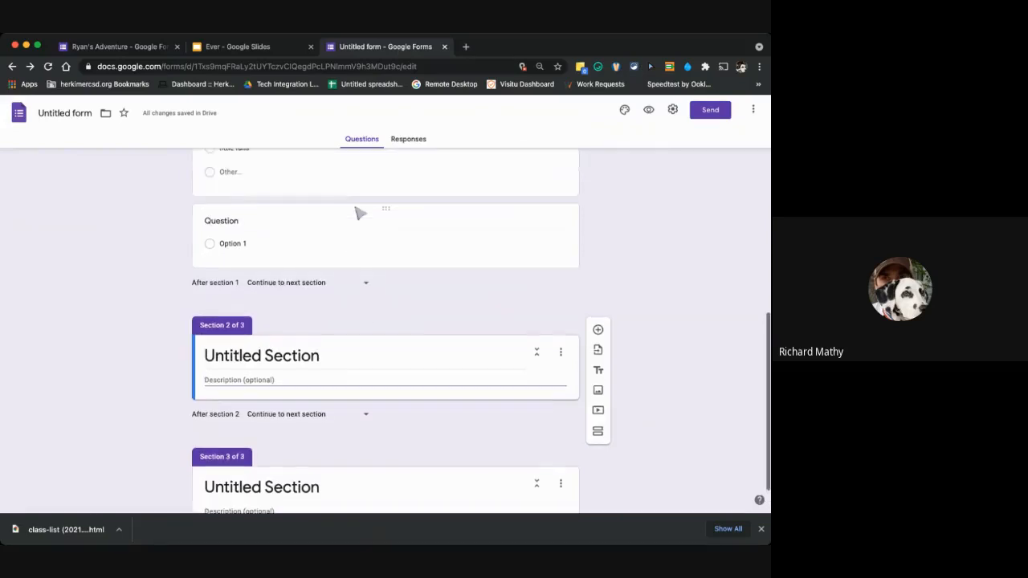
left_click(259, 256)
left_click(257, 255)
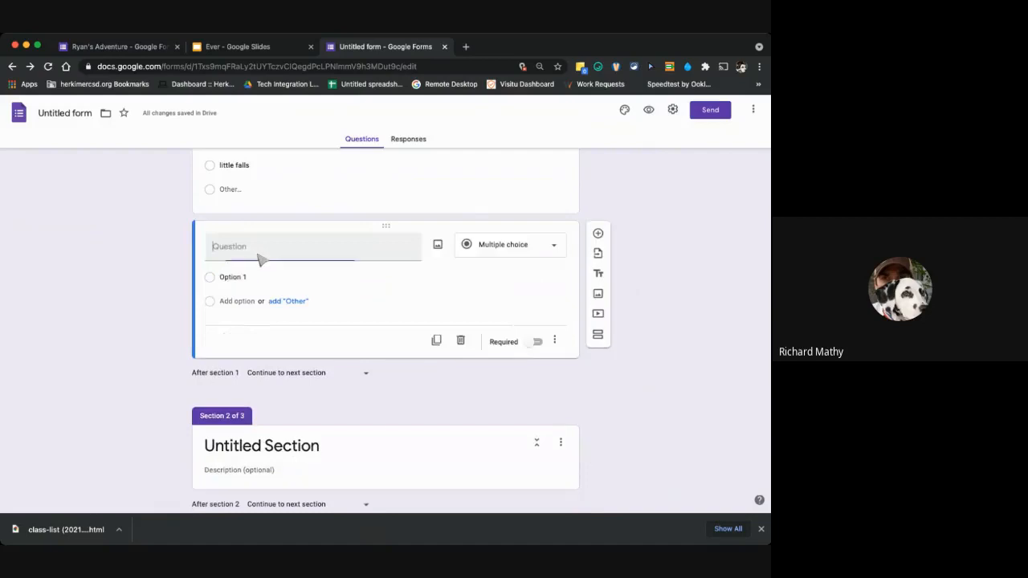
type("Wha")
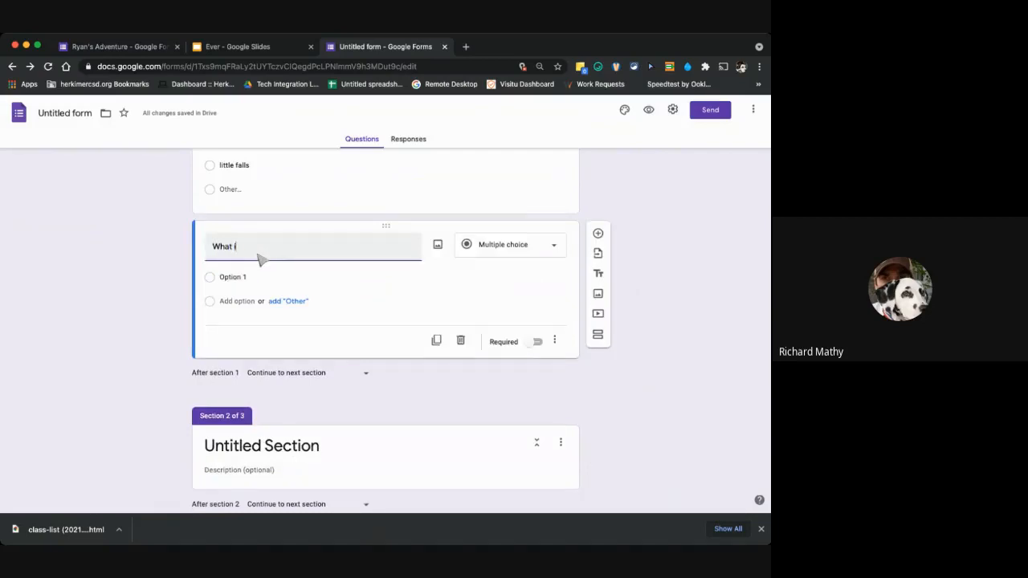
type("t is 2x2")
Enter 1, 2, 3 and 4 as the answer options of the "What is 2x2" question.
left_click(265, 278)
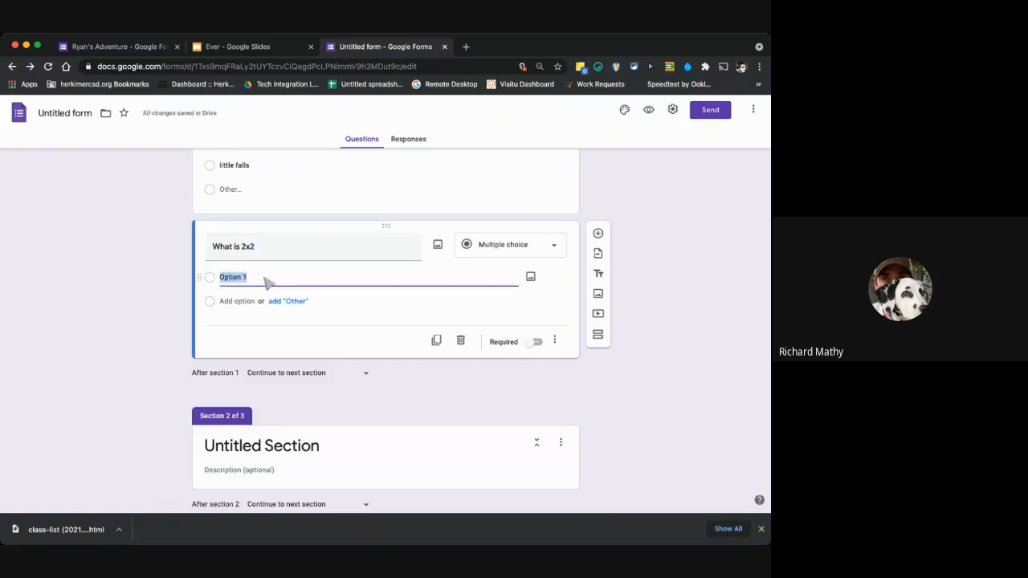
type("1")
key("Return")
type("2")
key("Return")
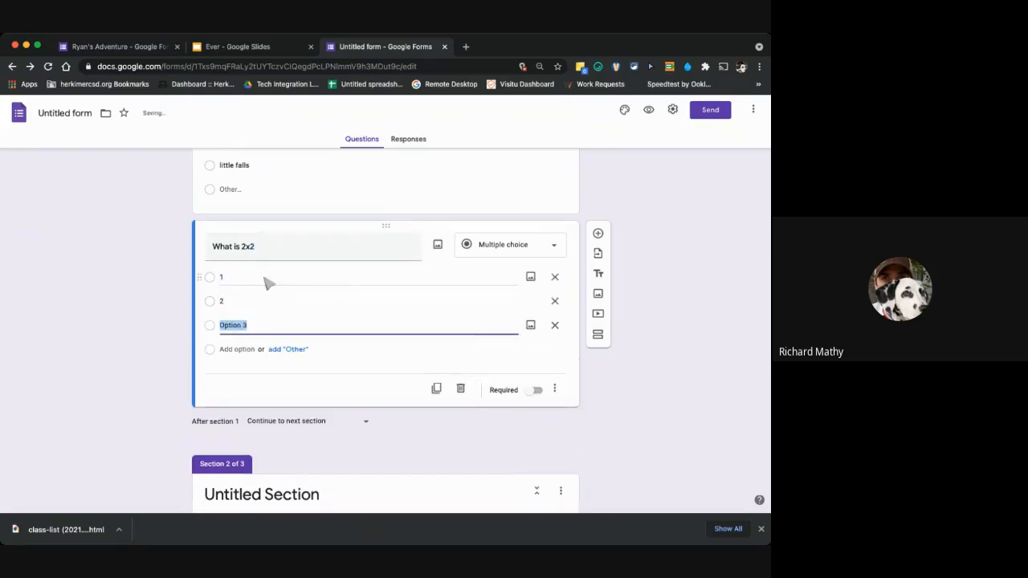
type("3")
key("Return")
type("4")
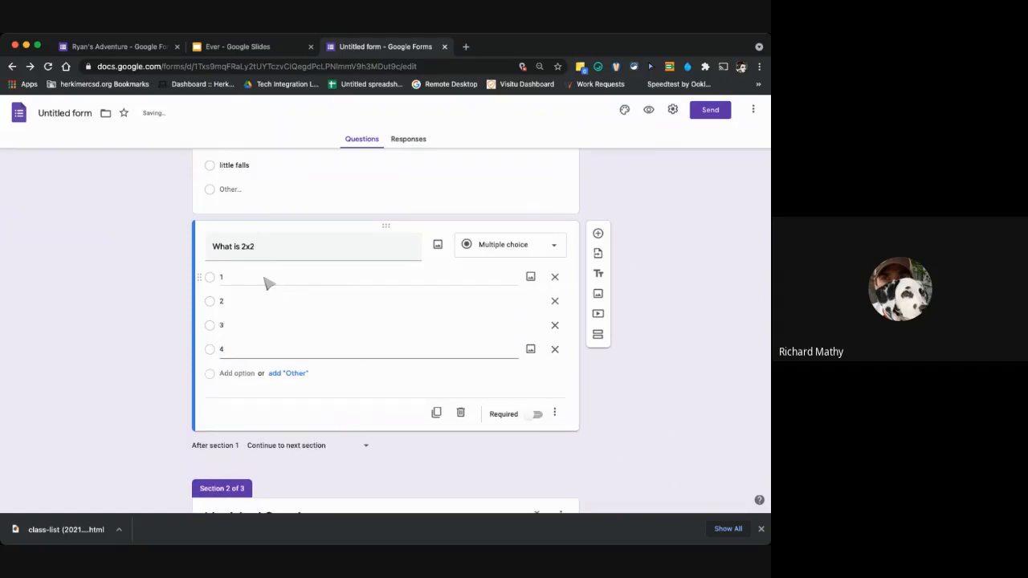
Enable "Go to section based on answer" for the "What is 2x2" question and review the destinations offered for answers 4 and 3.
left_click(514, 284)
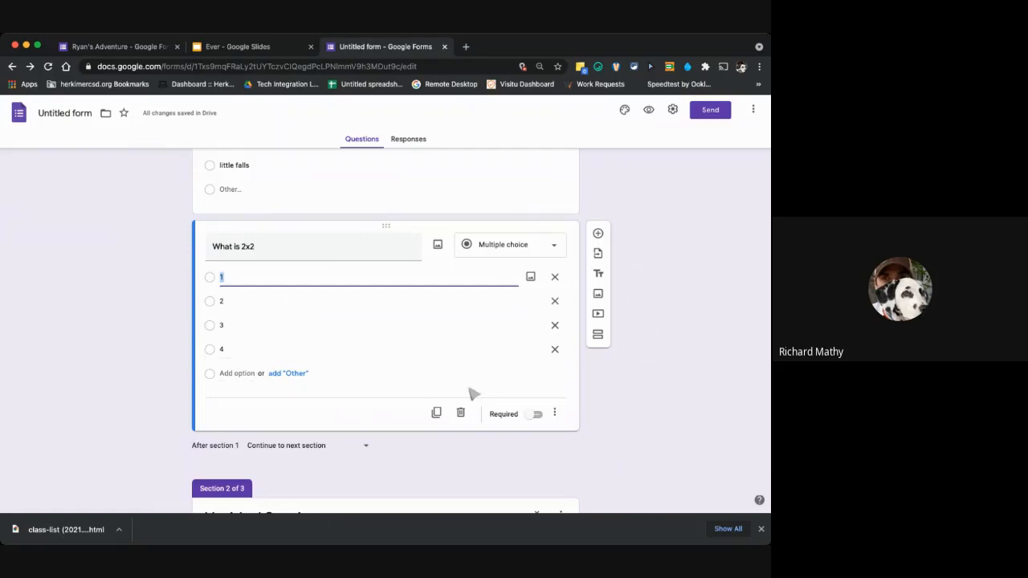
left_click(555, 413)
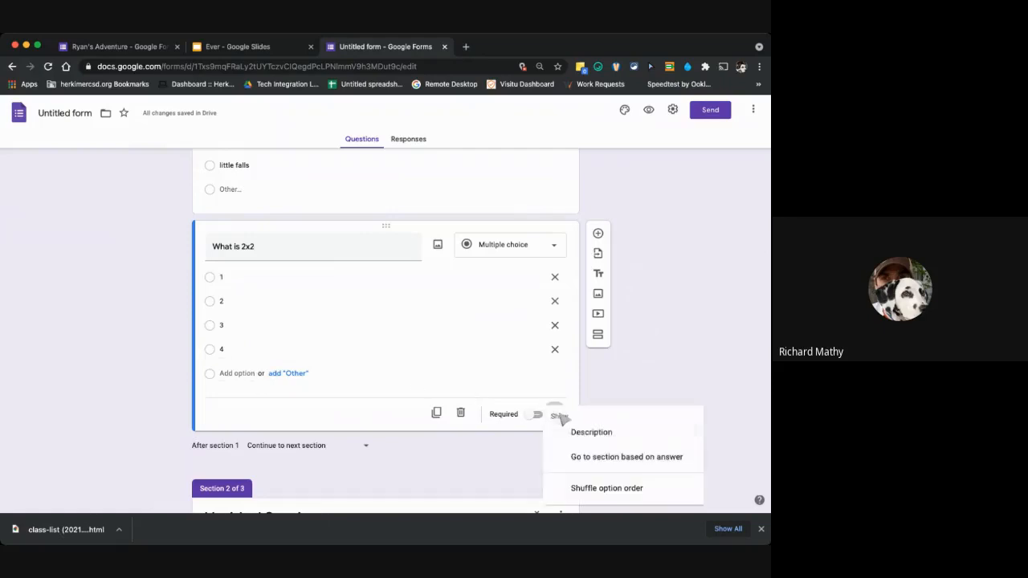
left_click(576, 458)
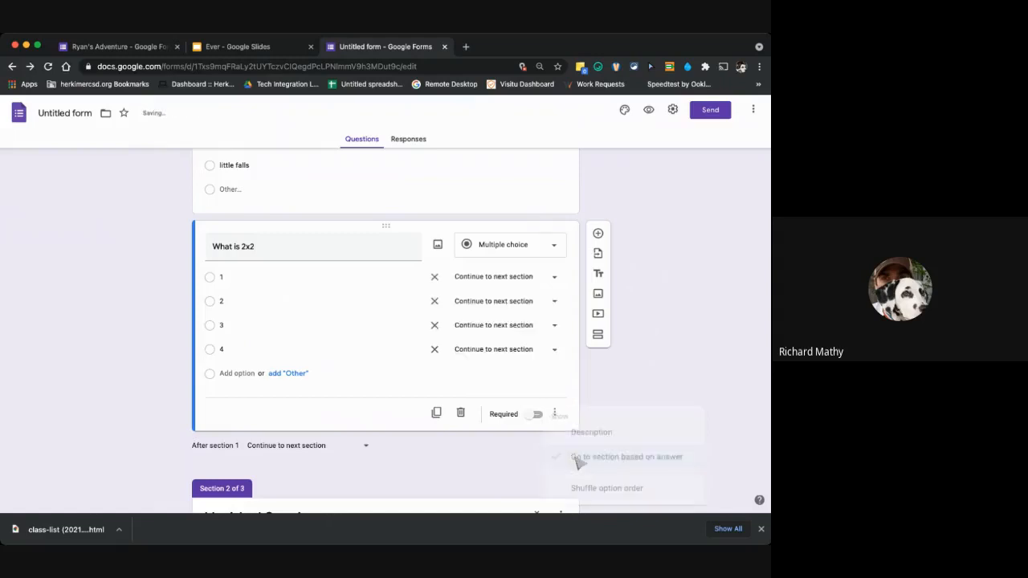
left_click(494, 353)
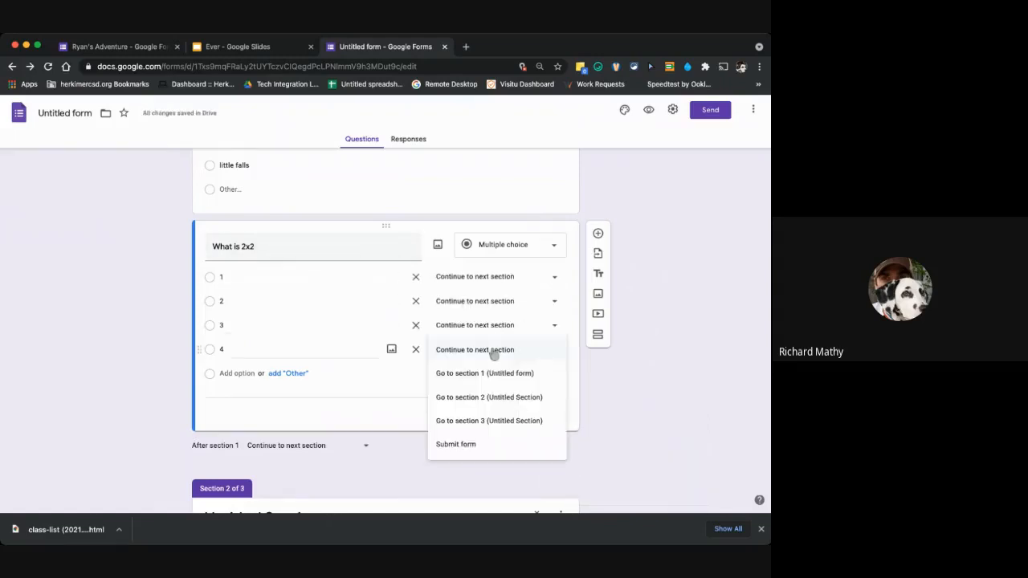
left_click(494, 353)
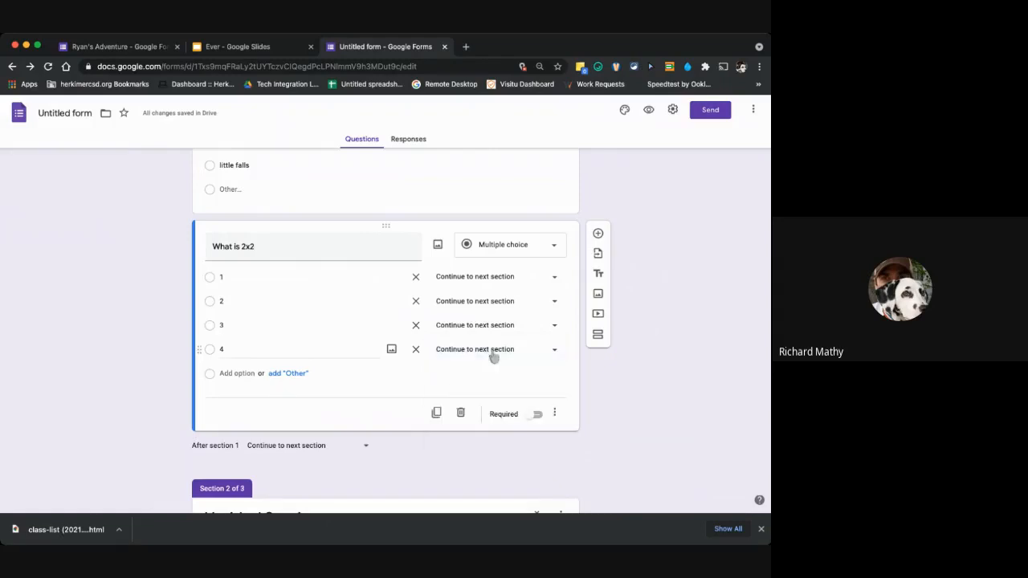
left_click(494, 326)
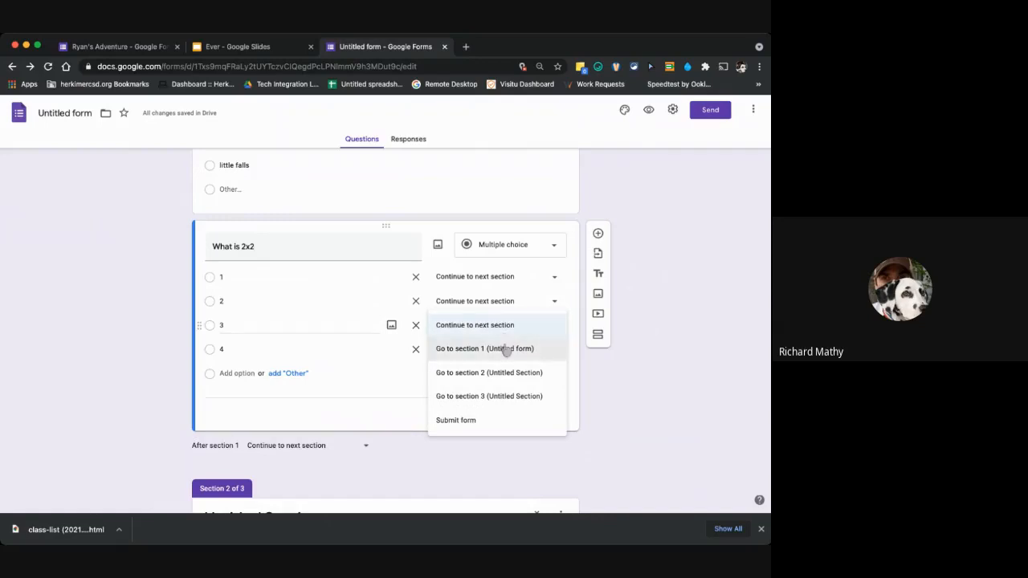
left_click(619, 351)
Add a new section after the "What is 2x2" question and title it "Wrong Asnwer".
left_click(598, 337)
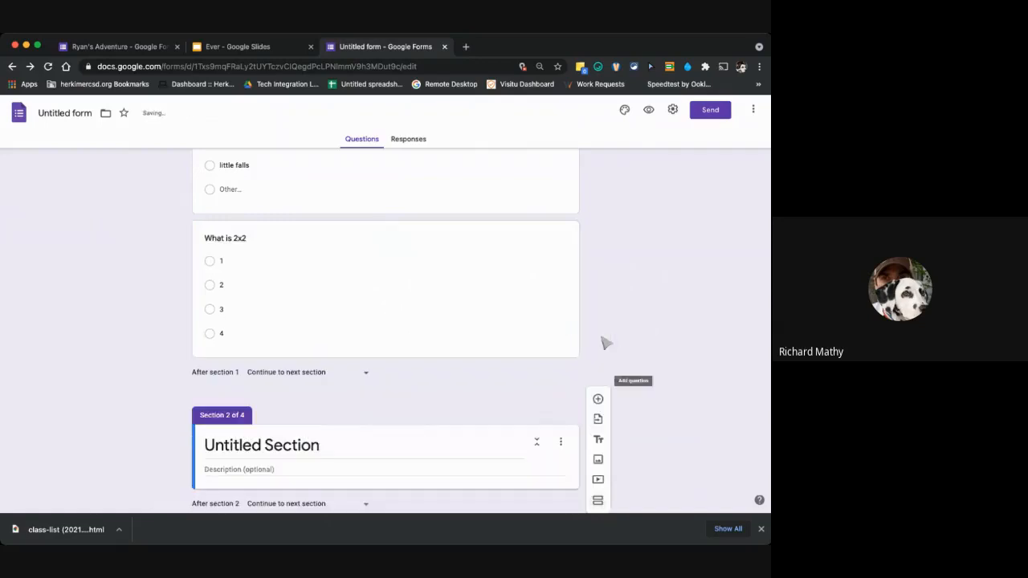
left_click(333, 449)
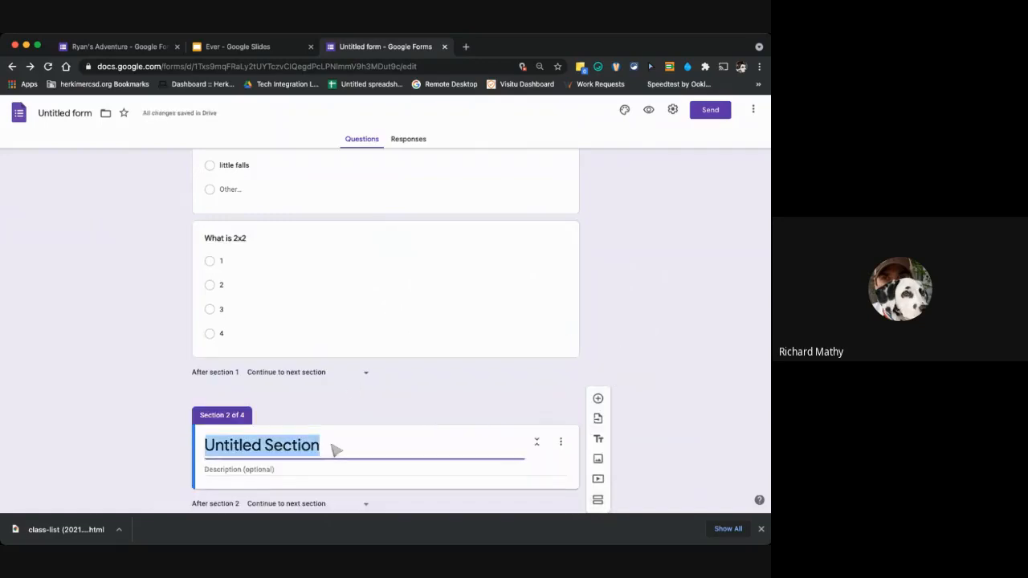
type("Wrong Asnwer")
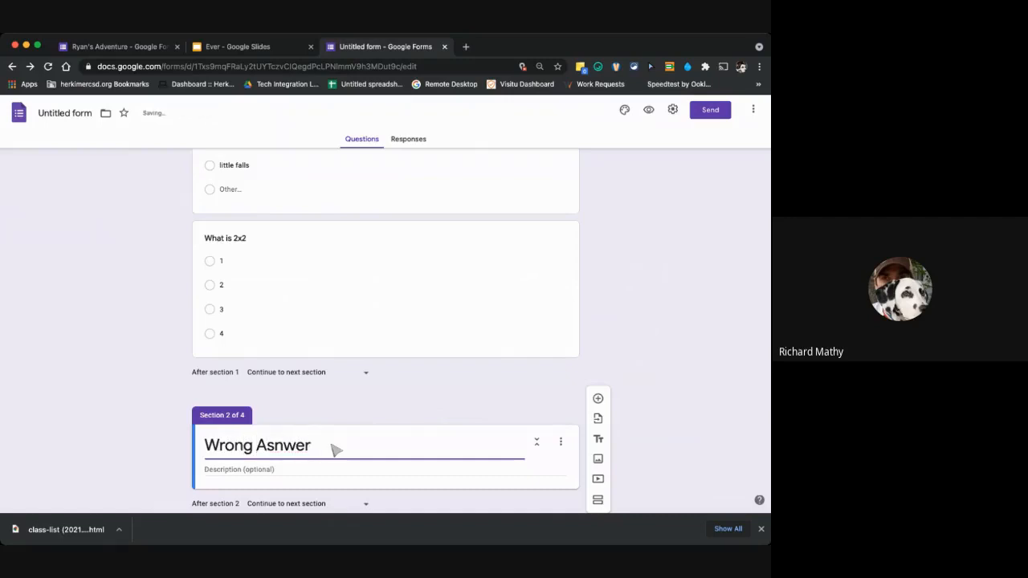
Correct the spelling of the section 2 title to "Wrong Answer".
key("BackSpace")
key("BackSpace")
key("BackSpace")
type("nswer")
scroll(374, 440, "down", 1)
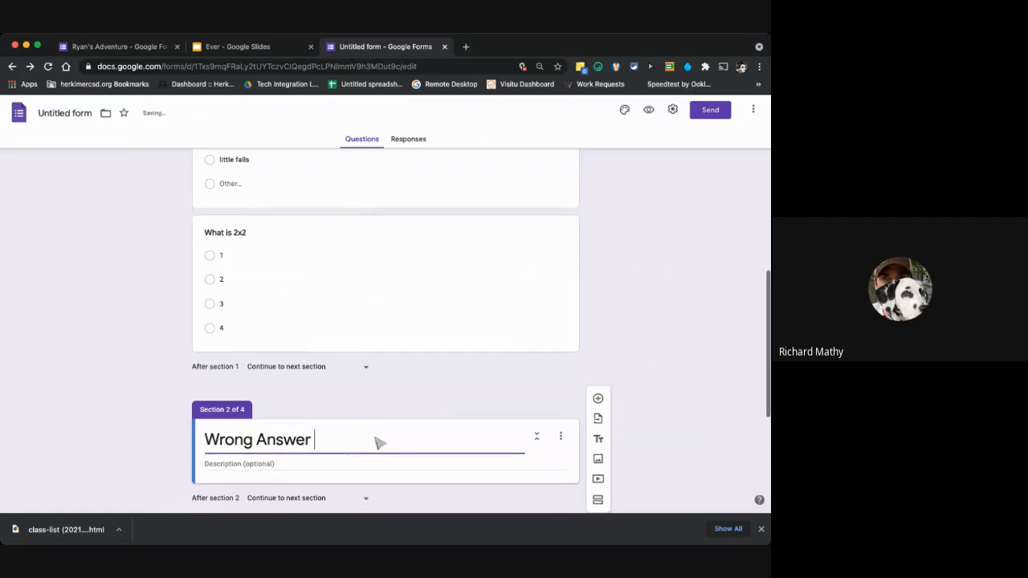
Enter "Remember that 2x2 is multipication" as the description of the Wrong Answer section.
scroll(379, 441, "down", 2)
left_click(378, 370)
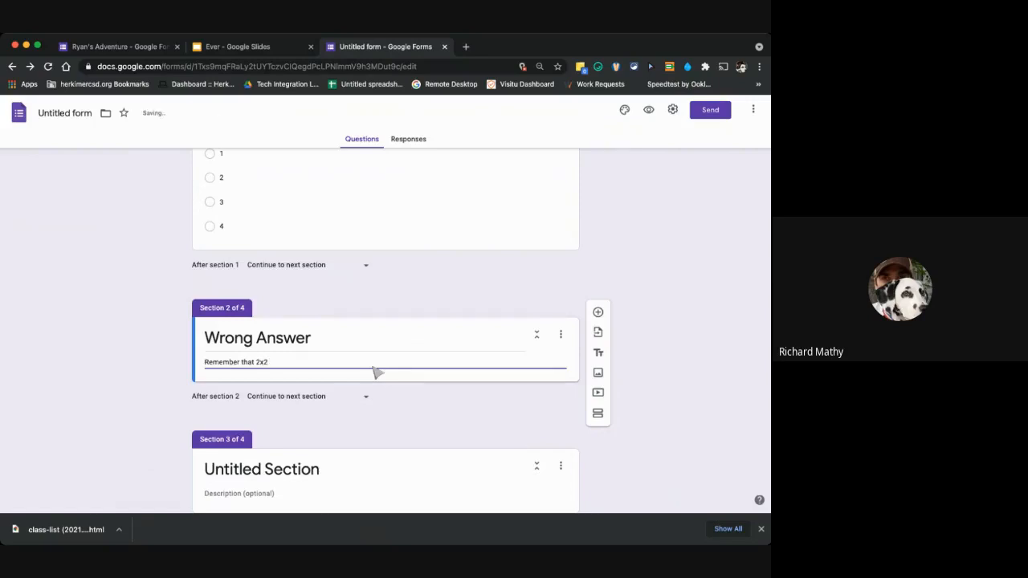
key("BackSpace")
key("BackSpace")
key("BackSpace")
Set the form to go to section 1 (Untitled form) after section 2.
left_click(346, 394)
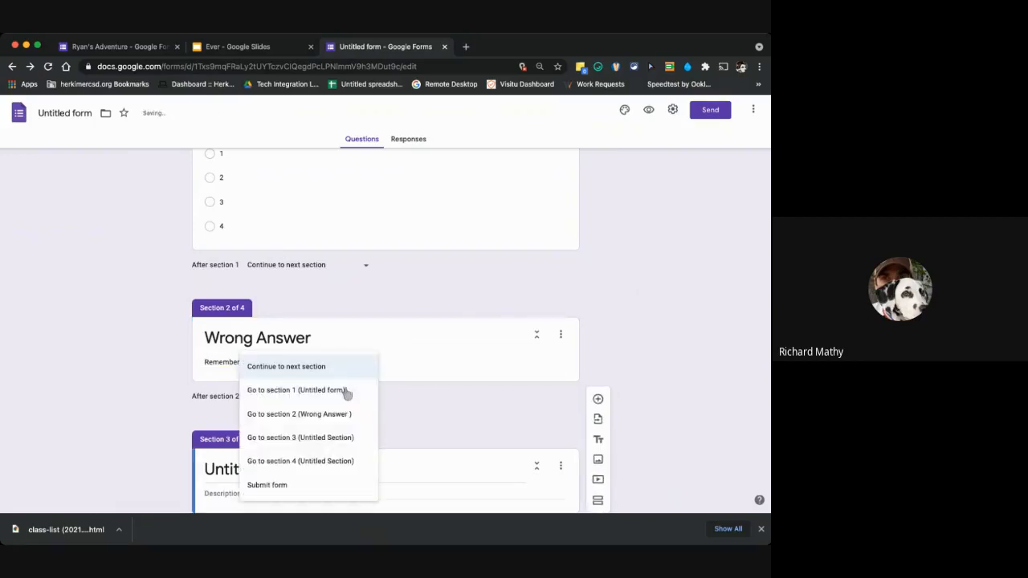
scroll(471, 287, "up", 10)
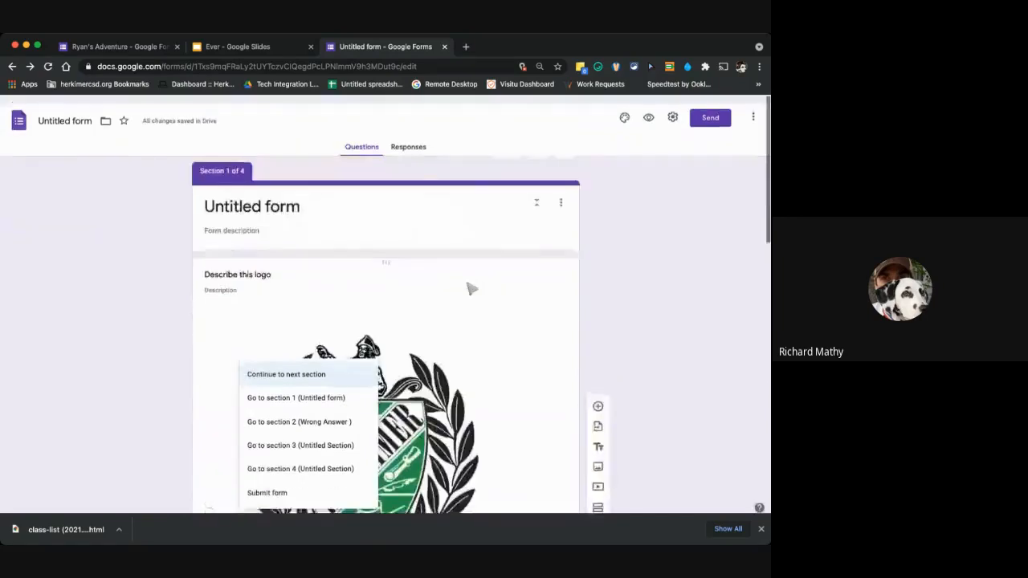
scroll(470, 287, "down", 10)
left_click(323, 398)
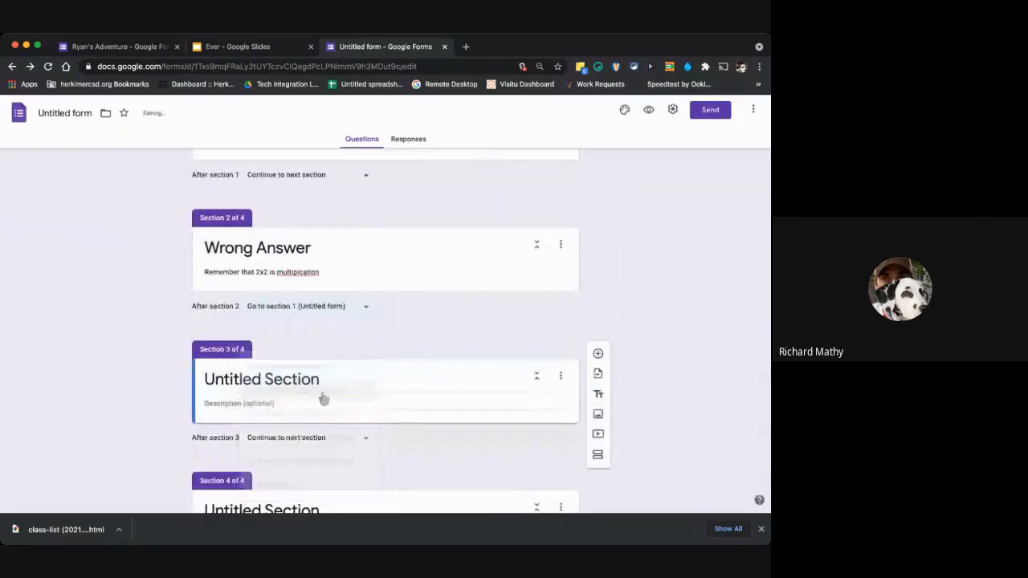
Correct the Wrong Answer section's description to read "Remember that 2x2 is multiply".
triple_click(324, 274)
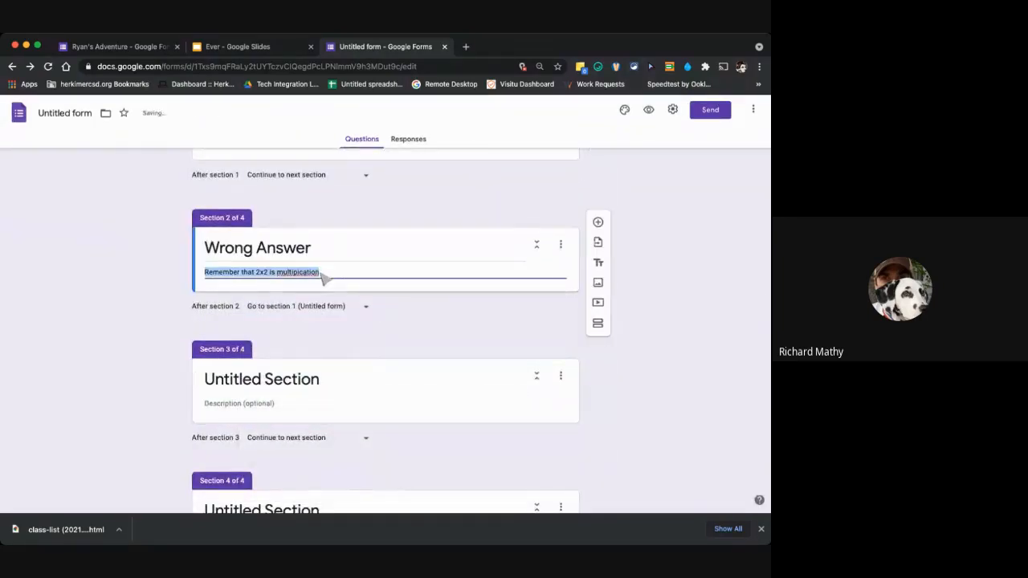
left_click(324, 274)
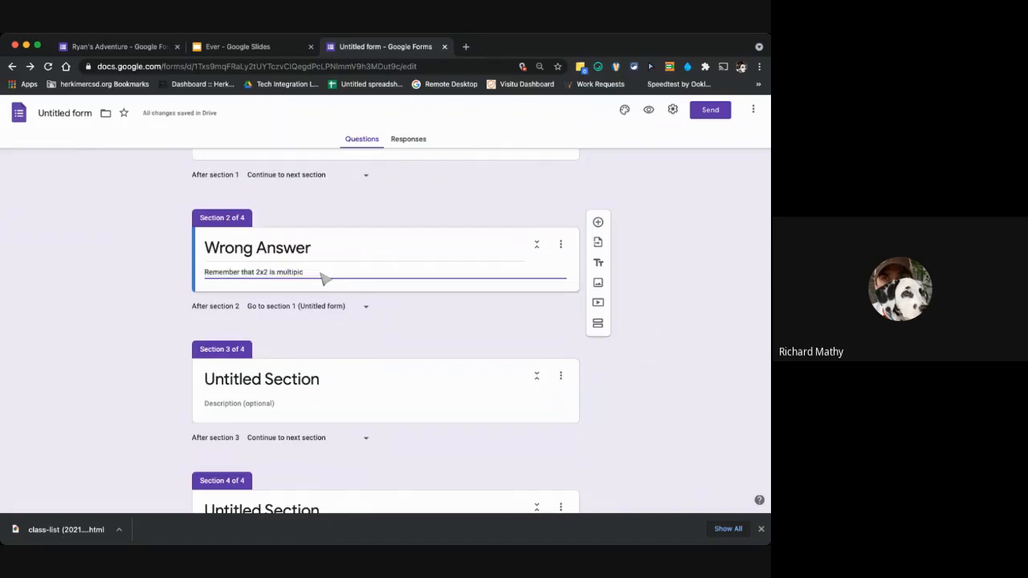
type("ly")
triple_click(393, 259)
Review both questions in section 1 and check the "Go to section based on answer" option of the "What is 2x2" question.
scroll(415, 245, "up", 10)
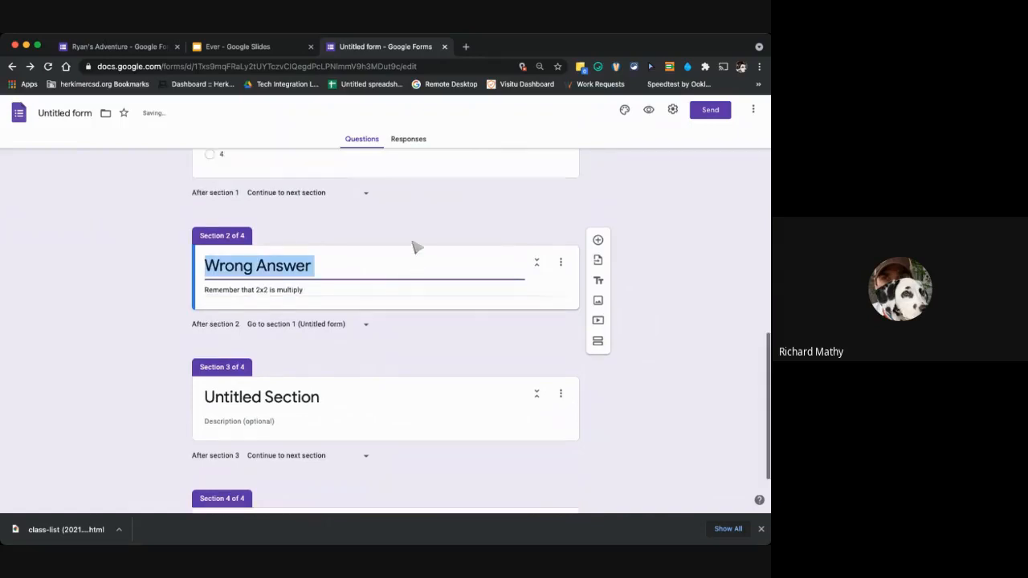
scroll(415, 246, "down", 10)
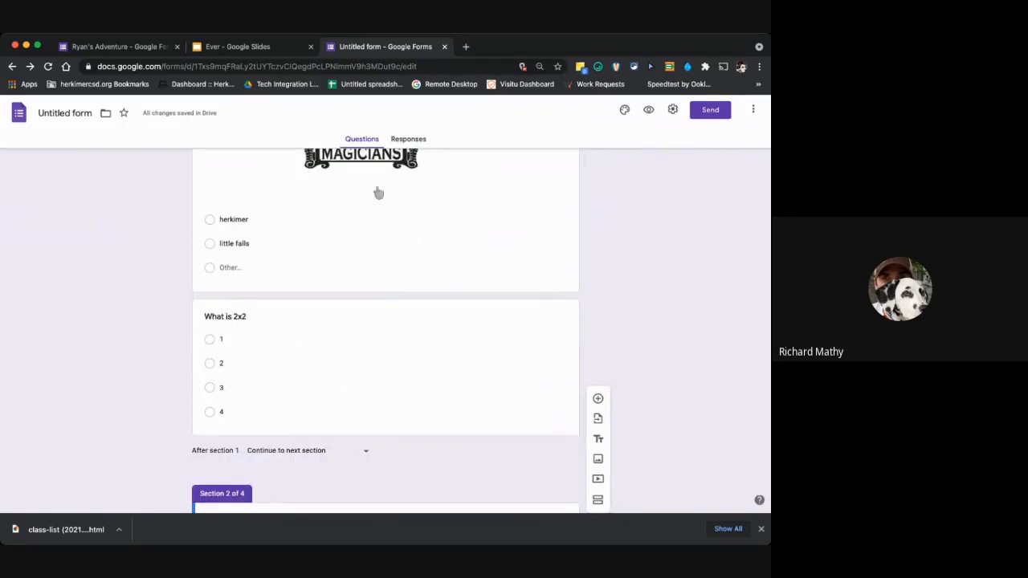
scroll(378, 193, "up", 8)
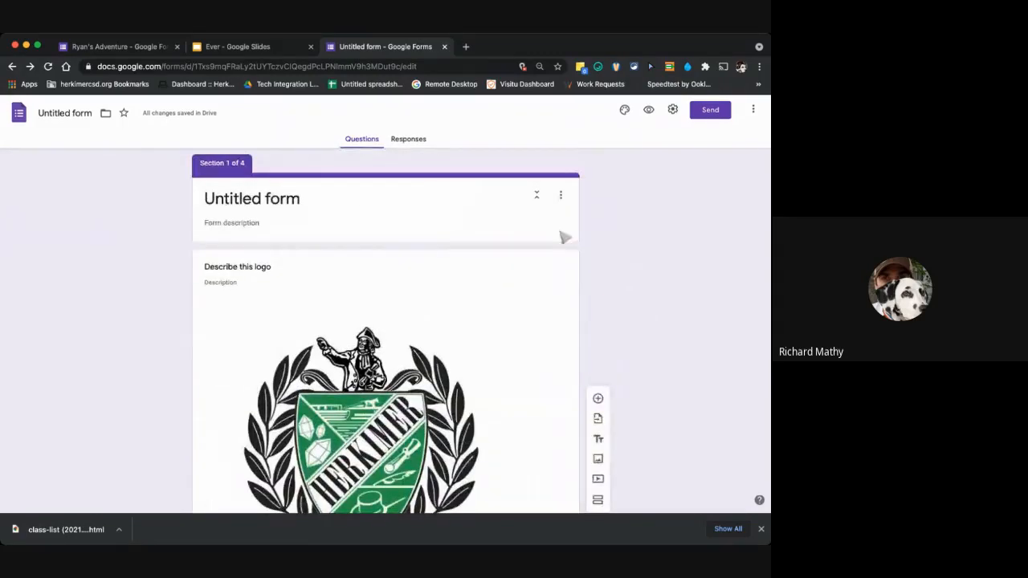
scroll(546, 386, "down", 5)
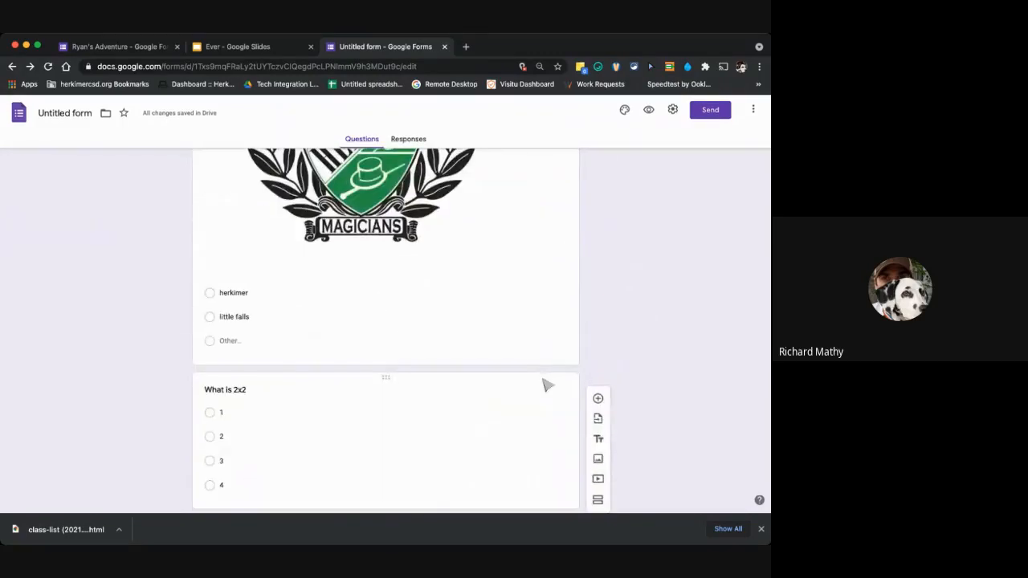
scroll(538, 370, "down", 1)
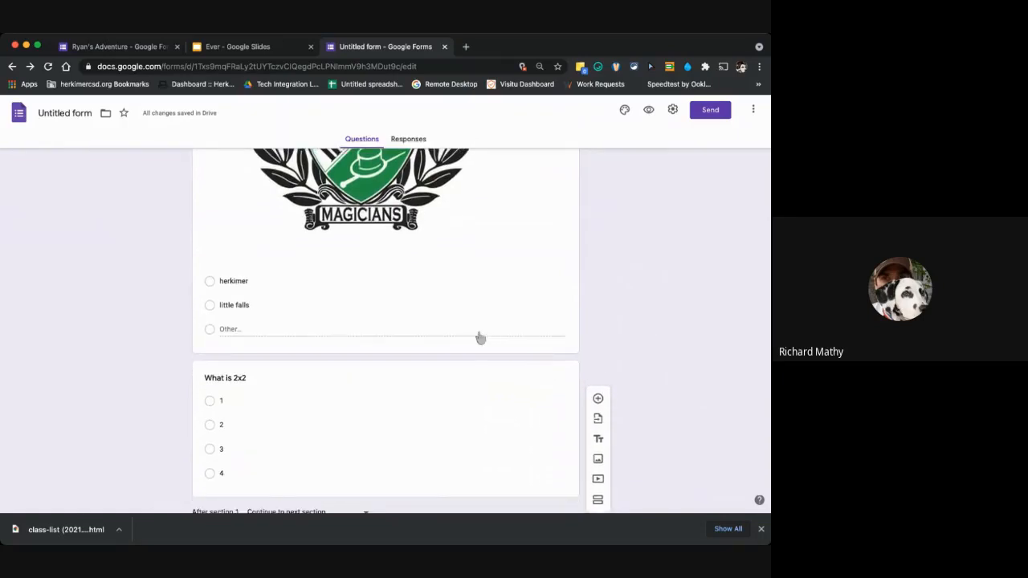
left_click(480, 337)
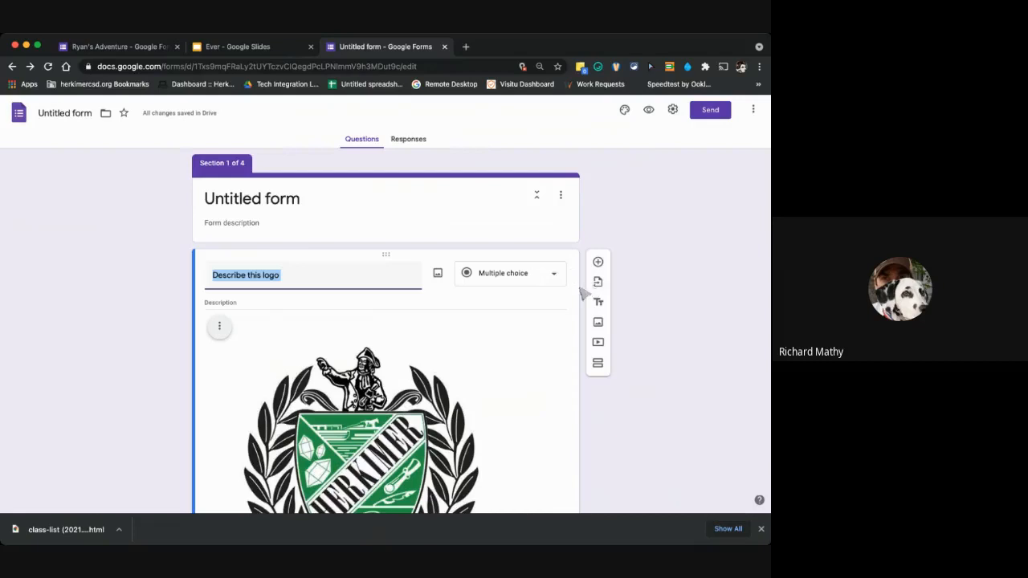
scroll(496, 351, "down", 5)
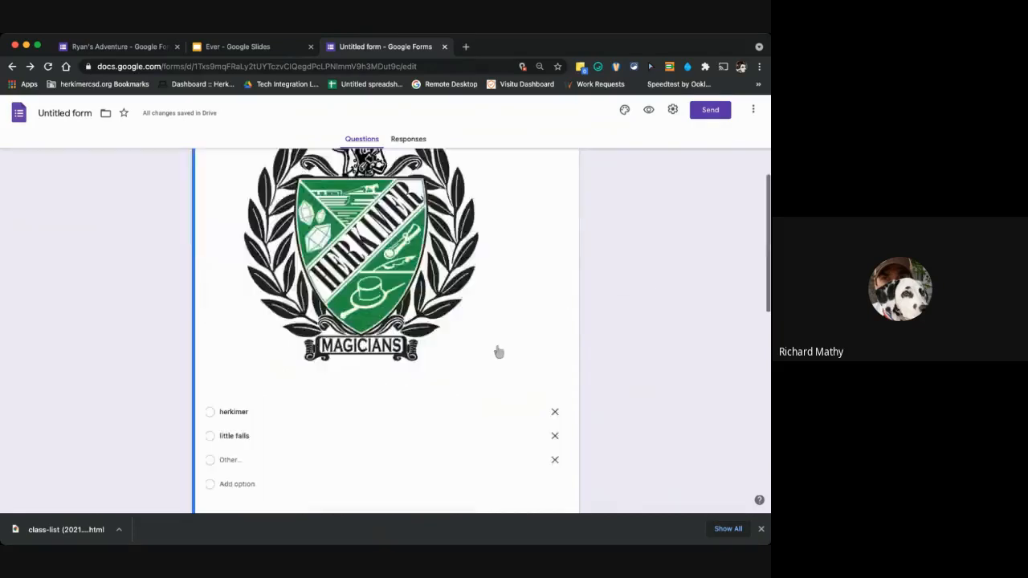
left_click(330, 344)
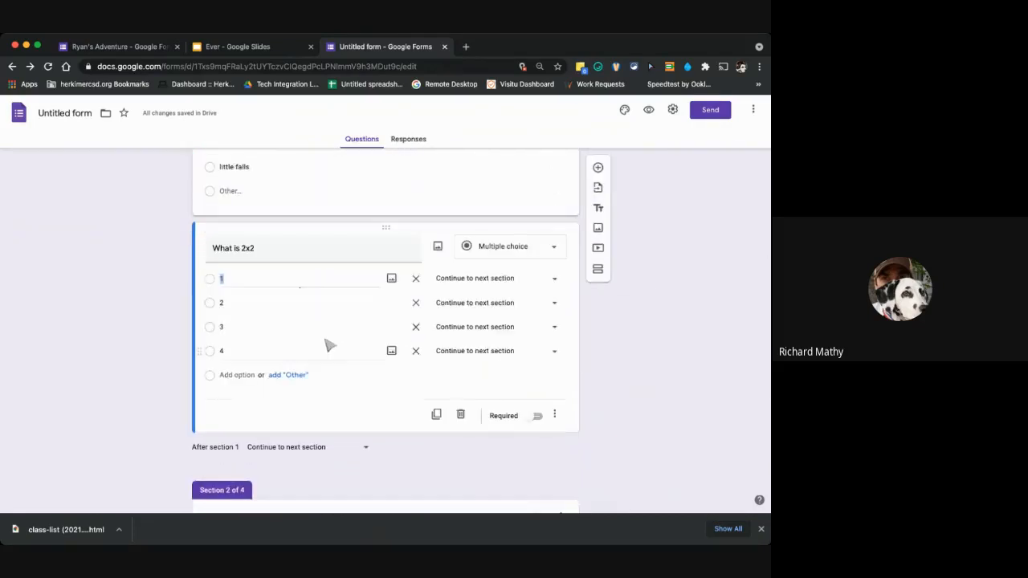
left_click(553, 415)
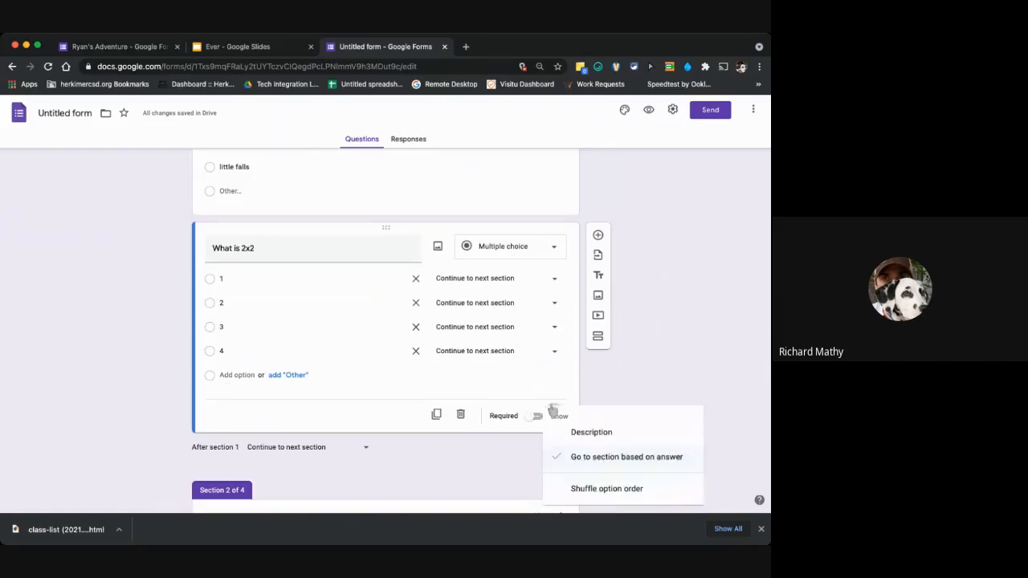
left_click(543, 414)
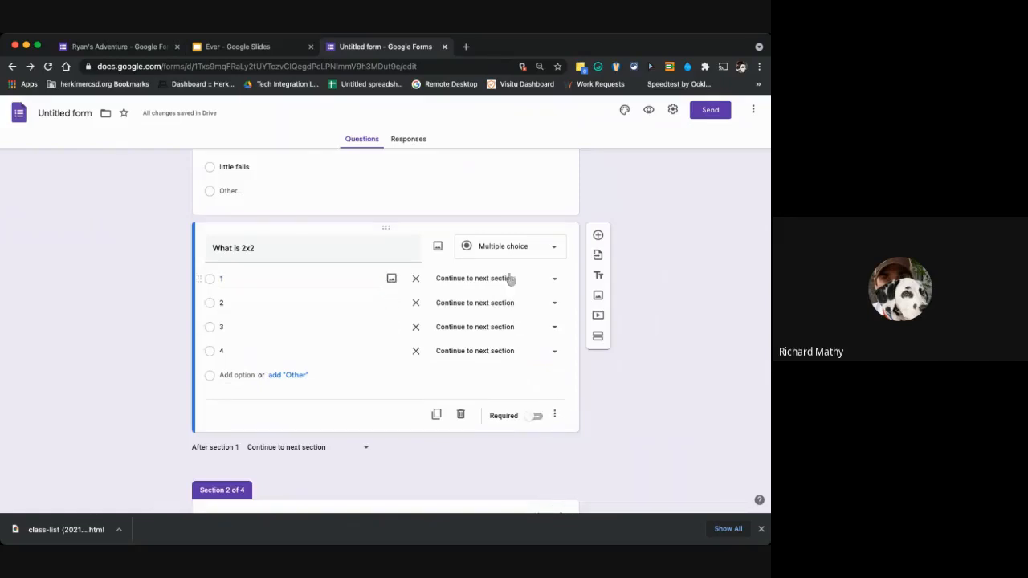
Make answer 4 of the "What is 2x2" question go to section 3 (Untitled Section).
scroll(516, 413, "down", 5)
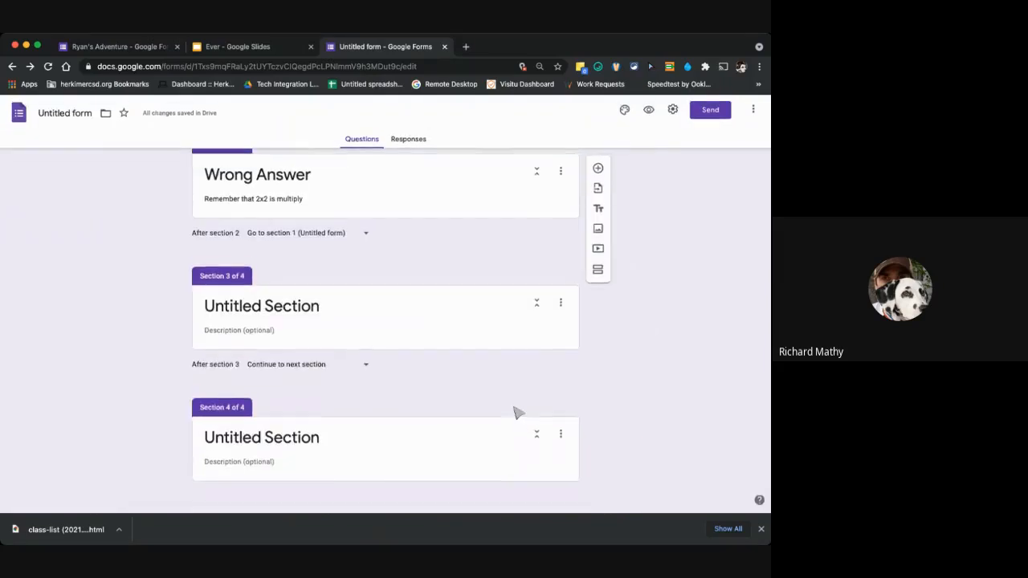
scroll(516, 413, "up", 4)
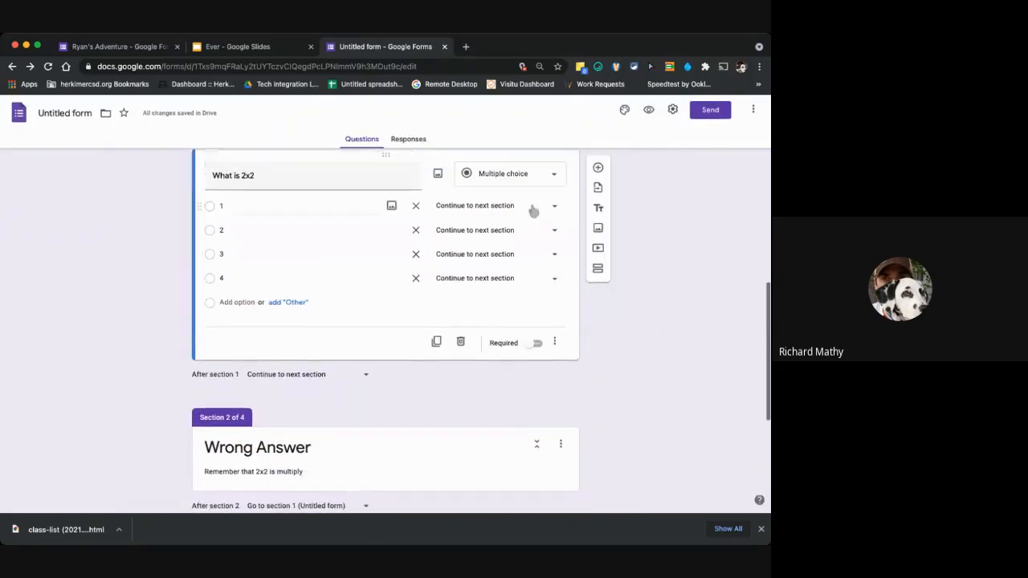
left_click(514, 278)
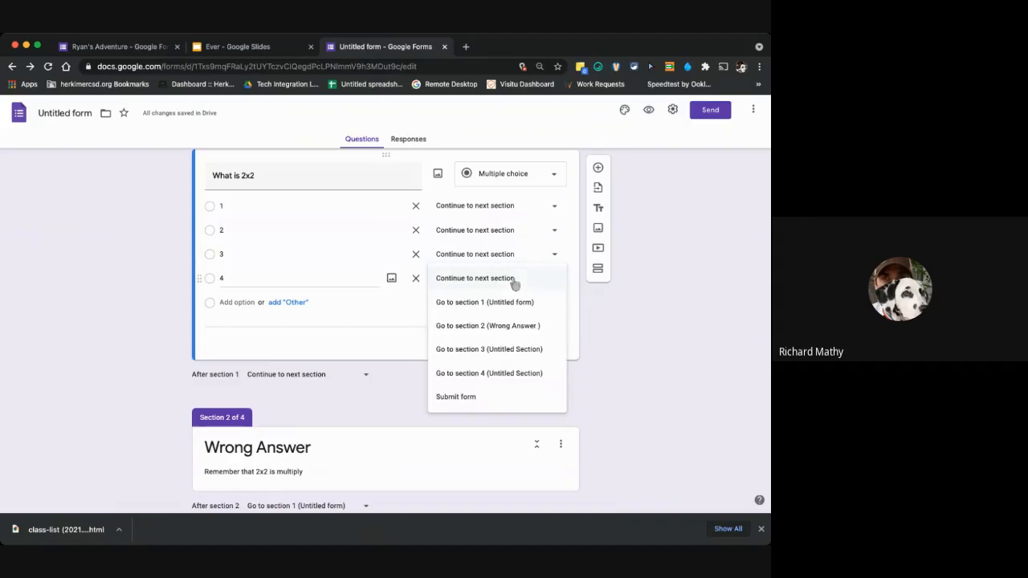
left_click(504, 350)
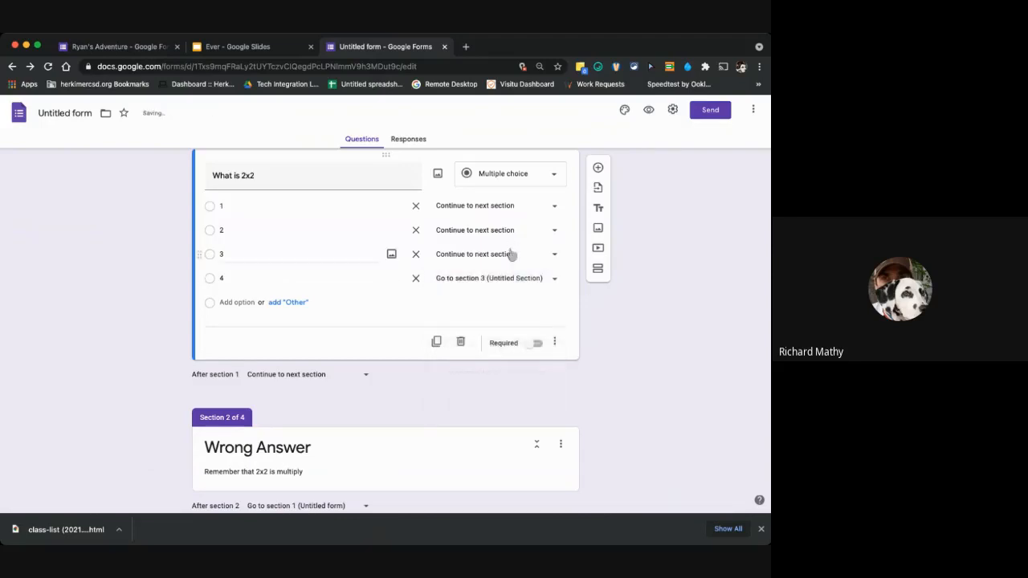
Preview the form, answer "little falls" and 3, and continue to test the wrong-answer branch.
scroll(638, 297, "up", 5)
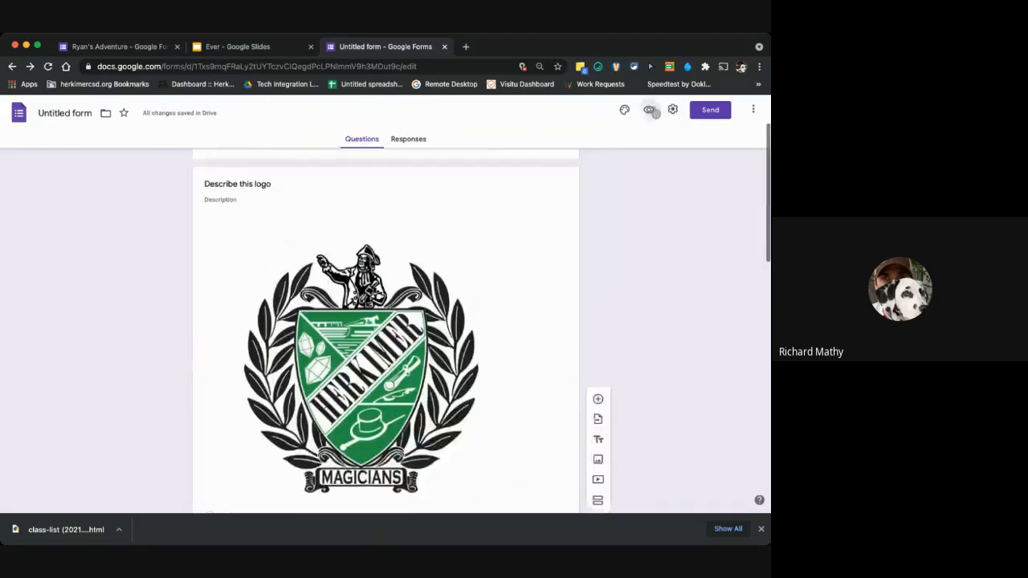
left_click(649, 110)
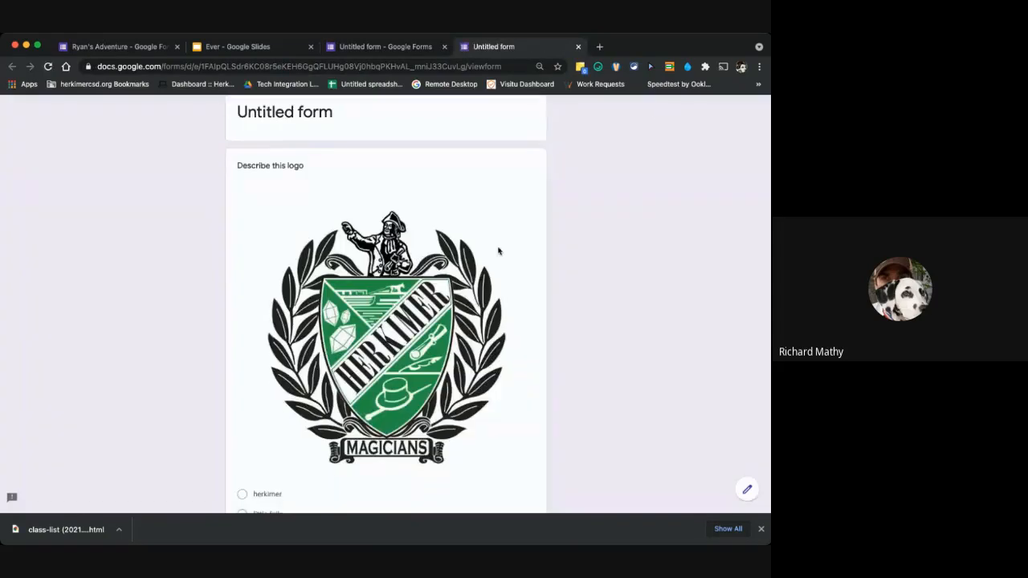
scroll(498, 250, "down", 5)
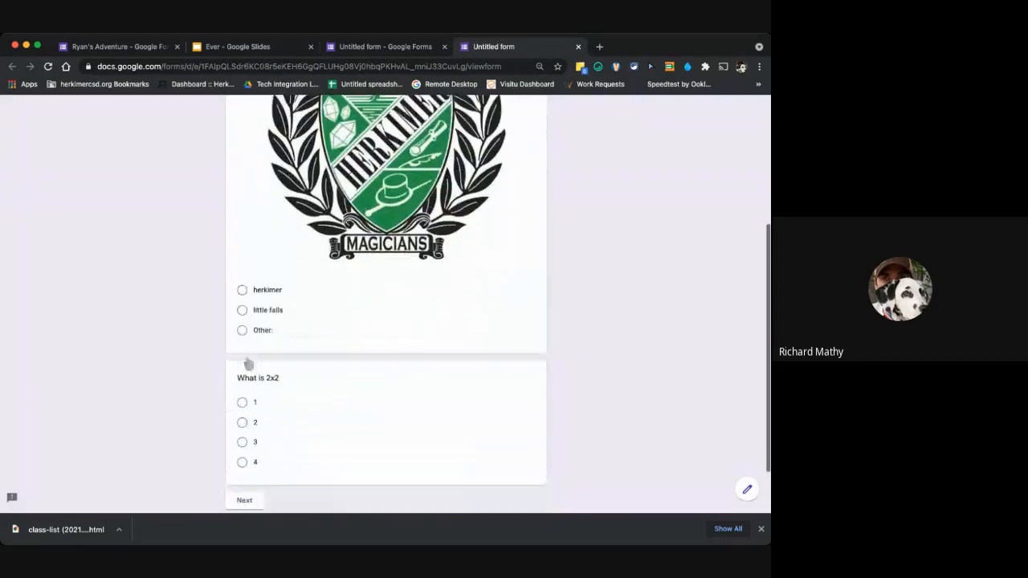
left_click(242, 310)
scroll(272, 395, "down", 2)
left_click(242, 379)
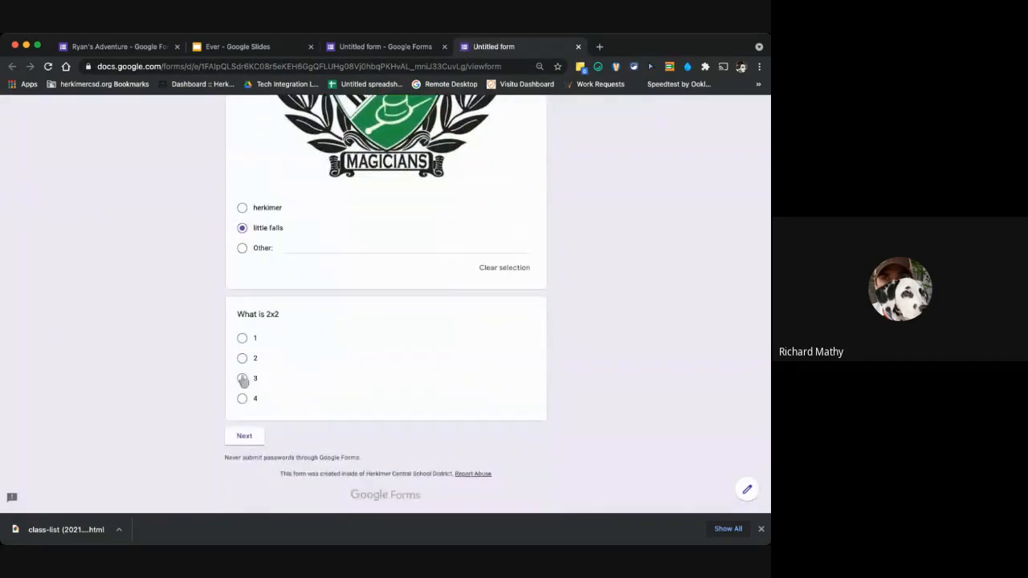
left_click(245, 455)
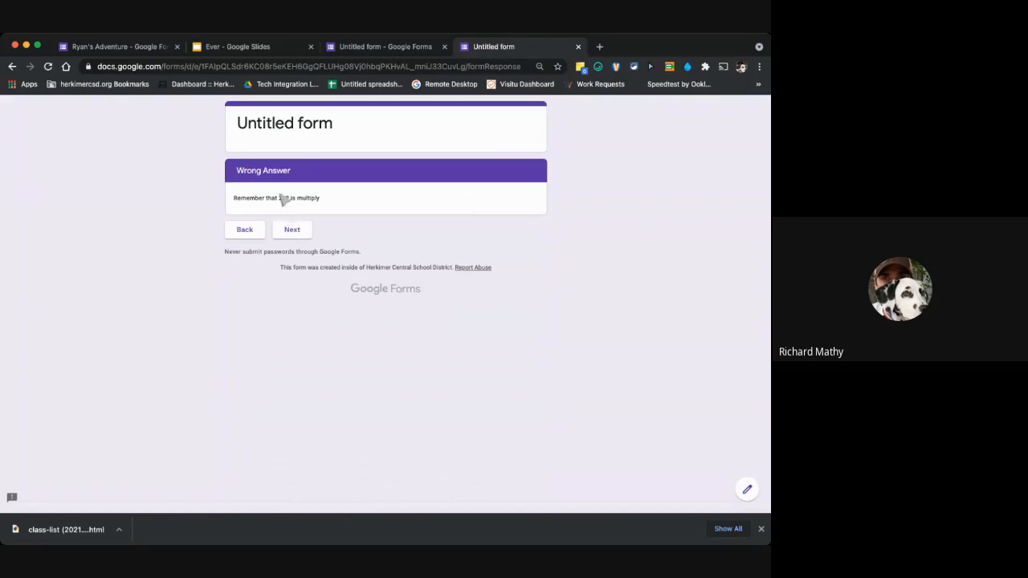
Continue past the Wrong Answer section, change the "What is 2x2" answer to 4, and continue to test the correct-answer branch.
left_click(291, 230)
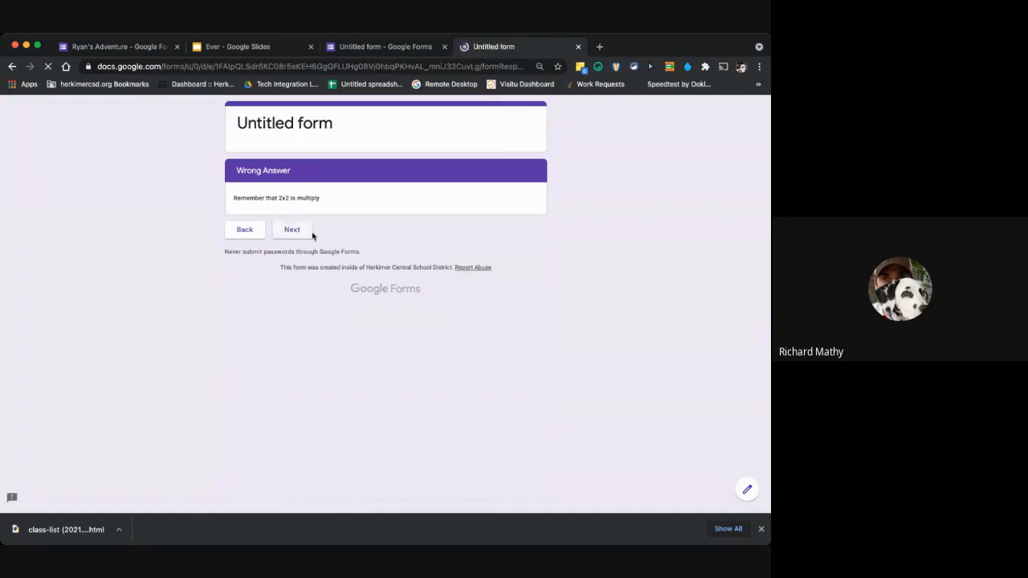
scroll(353, 346, "down", 4)
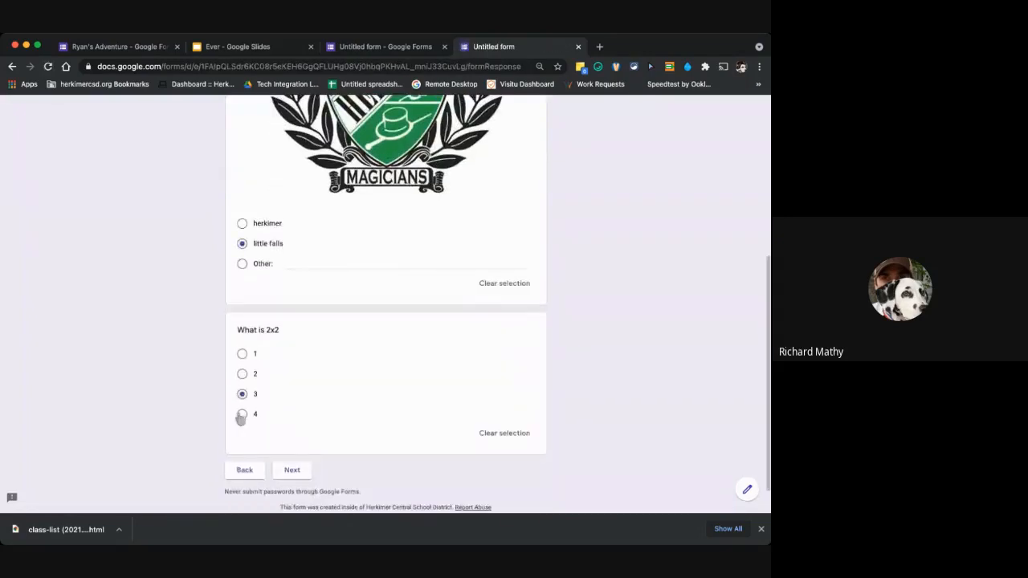
left_click(241, 414)
left_click(292, 473)
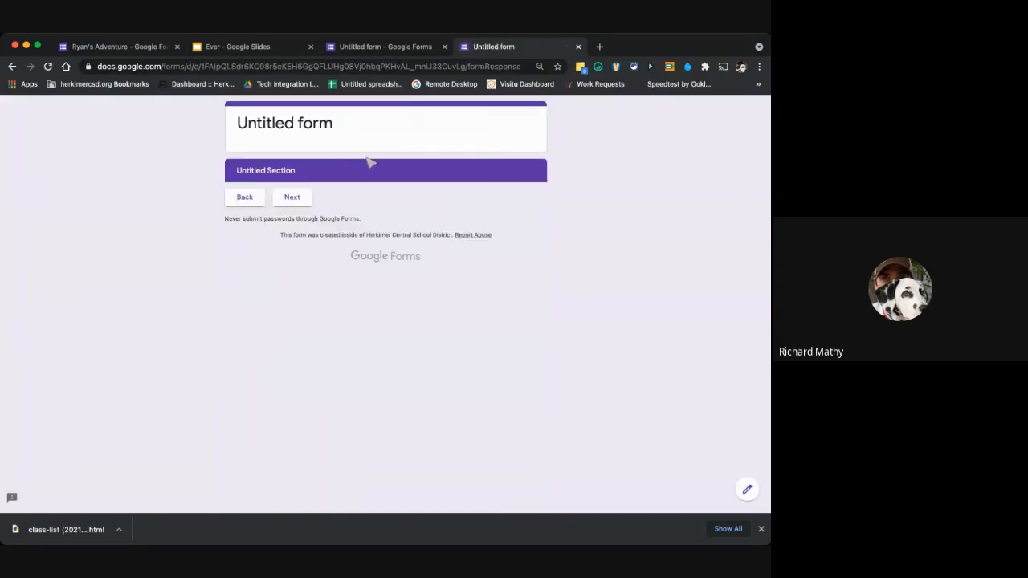
Return to the form editor and review the logo question and the sections that follow it.
left_click(381, 48)
scroll(424, 222, "up", 2)
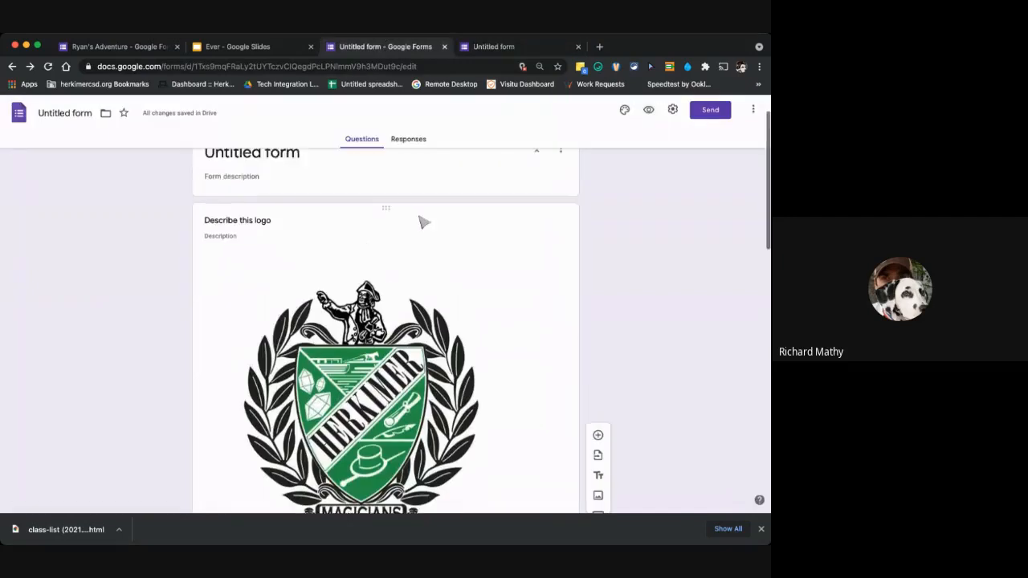
scroll(424, 221, "down", 3)
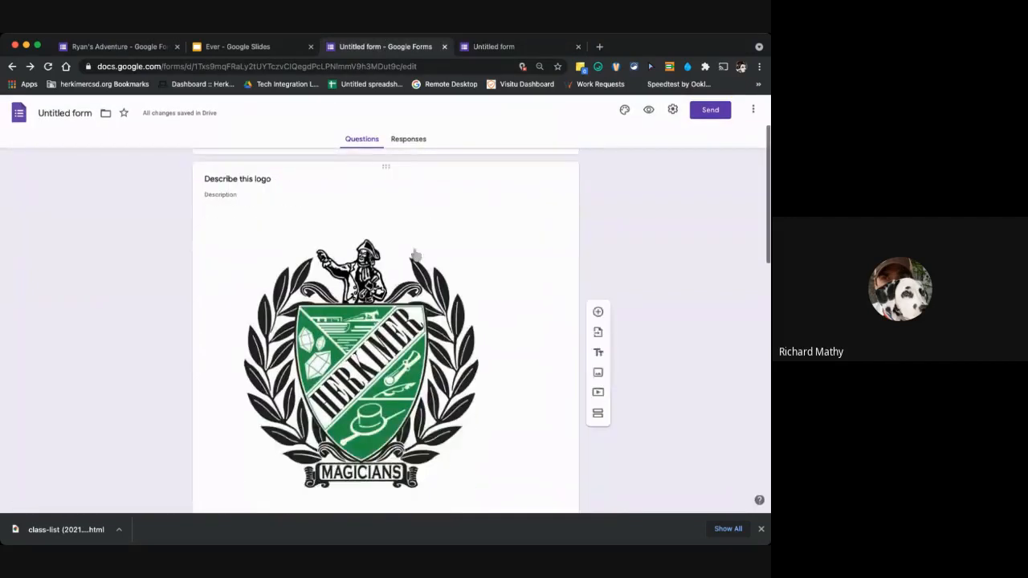
left_click(544, 200)
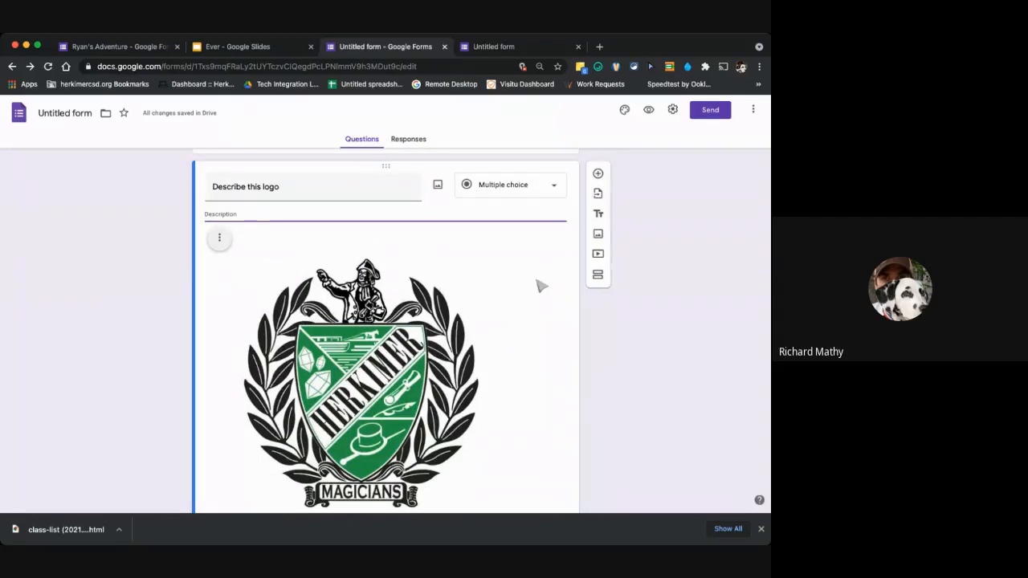
scroll(541, 286, "down", 6)
scroll(541, 287, "down", 3)
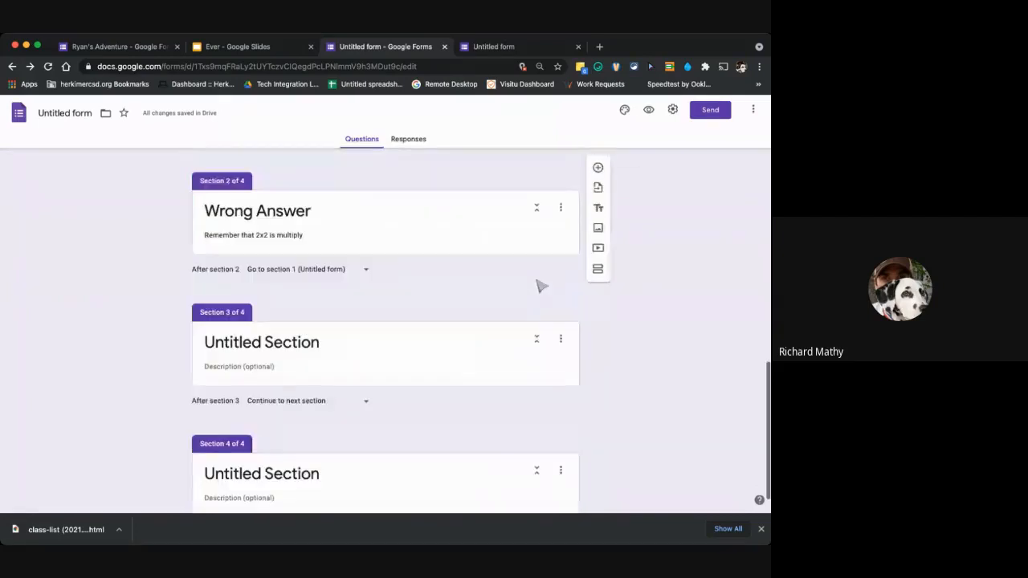
left_click(524, 345)
scroll(522, 289, "up", 15)
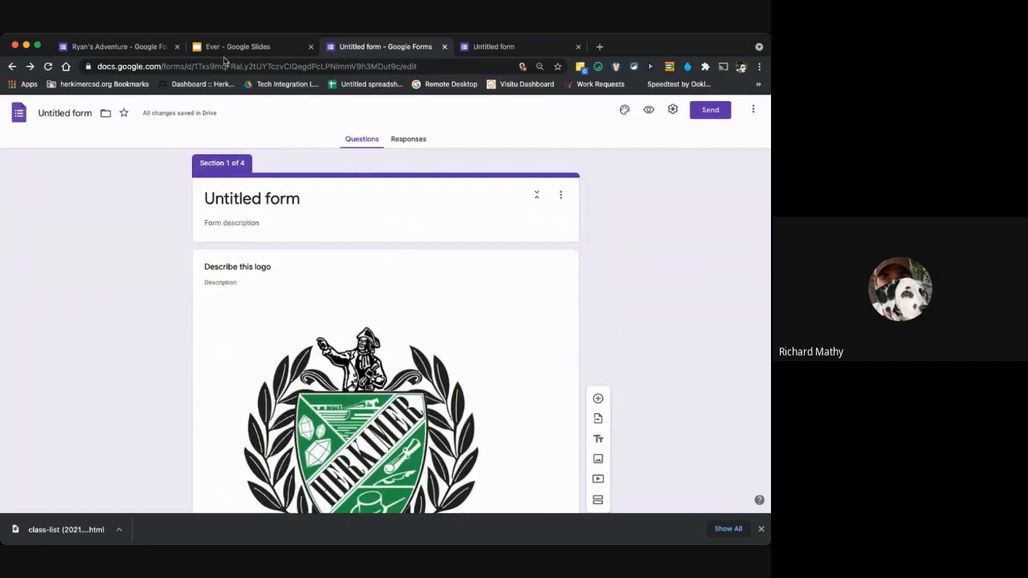
Switch to the Ryan's Adventure form and examine how its sections and their questions are laid out.
left_click(155, 48)
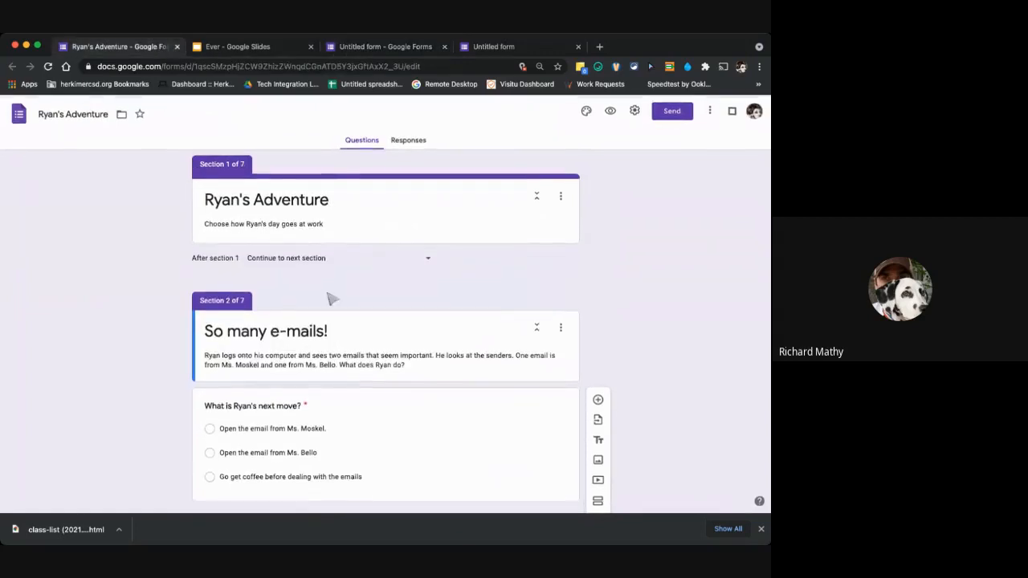
scroll(329, 298, "down", 10)
scroll(331, 298, "down", 10)
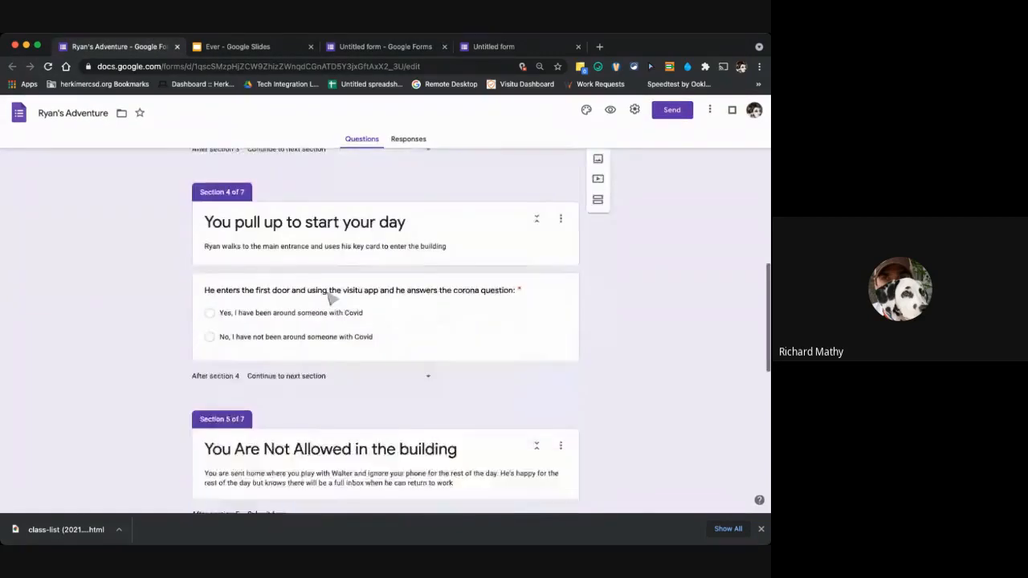
scroll(331, 298, "up", 15)
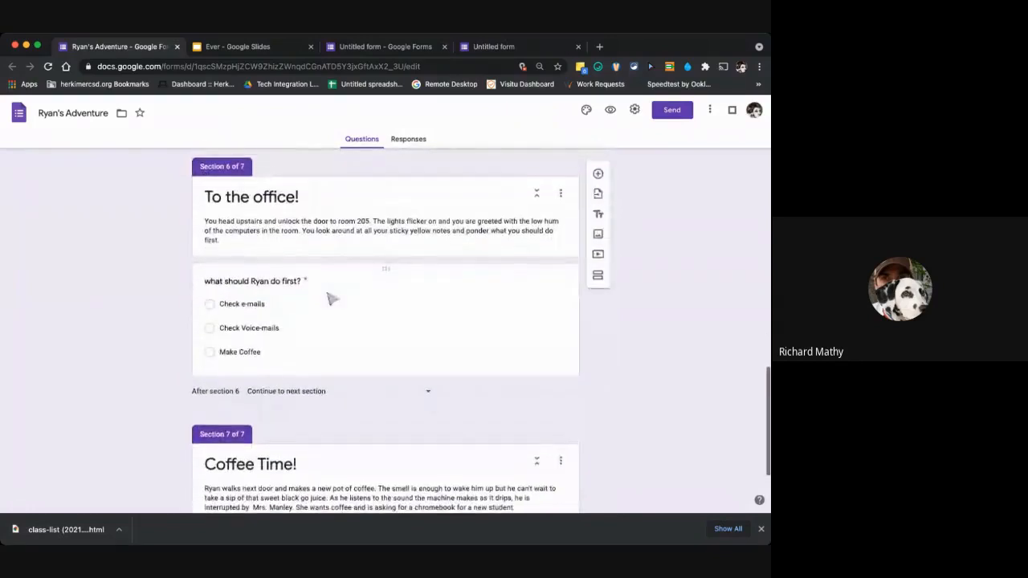
scroll(331, 298, "down", 3)
scroll(331, 298, "up", 5)
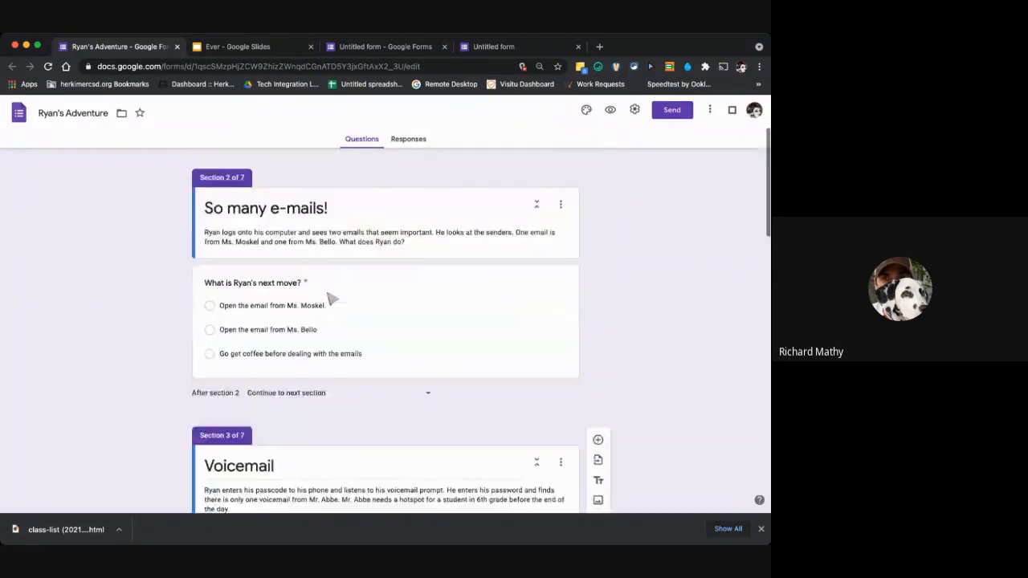
scroll(331, 298, "down", 6)
scroll(331, 298, "down", 8)
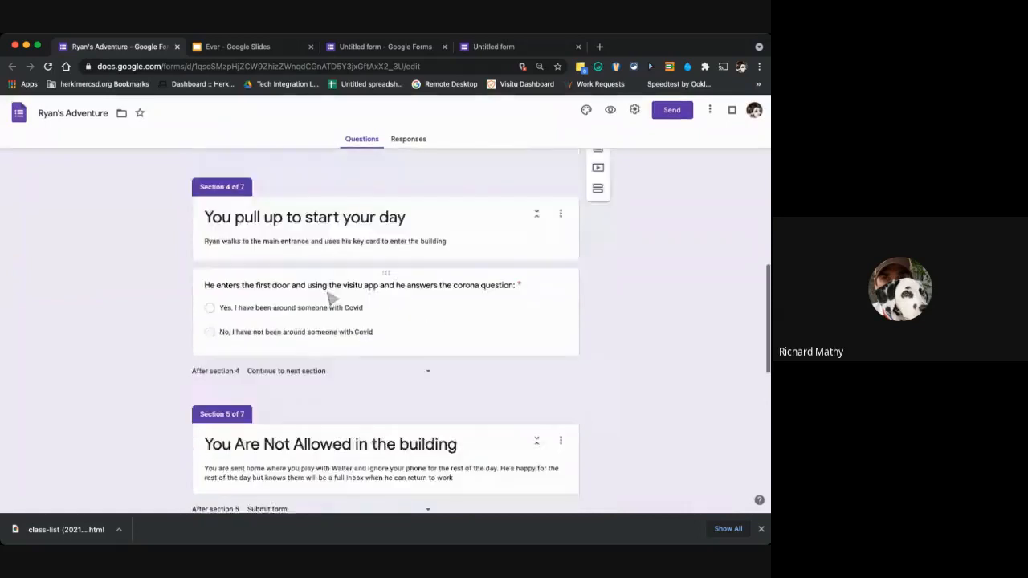
scroll(330, 298, "up", 15)
scroll(331, 298, "up", 2)
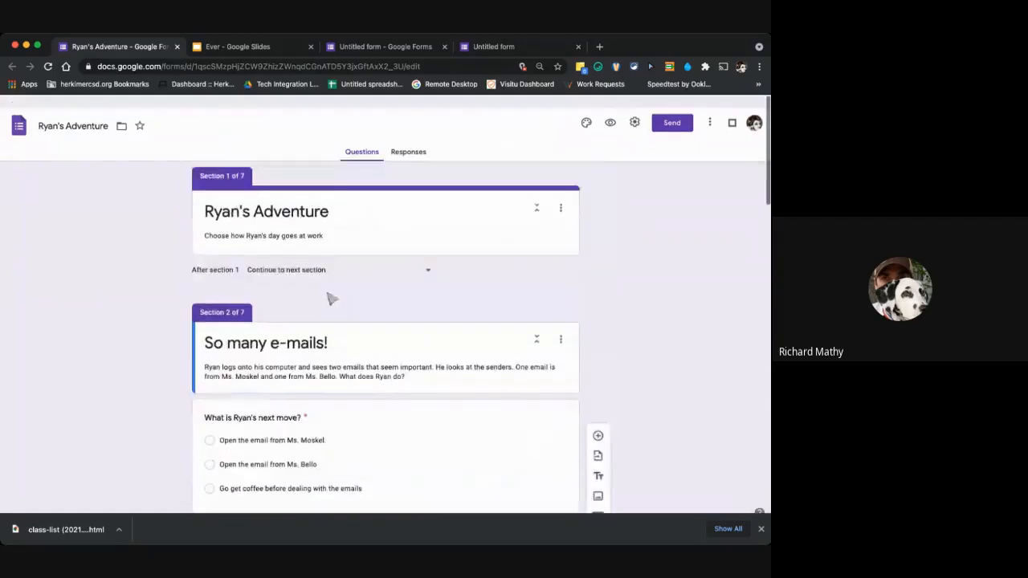
Close the preview of the untitled form.
left_click(531, 49)
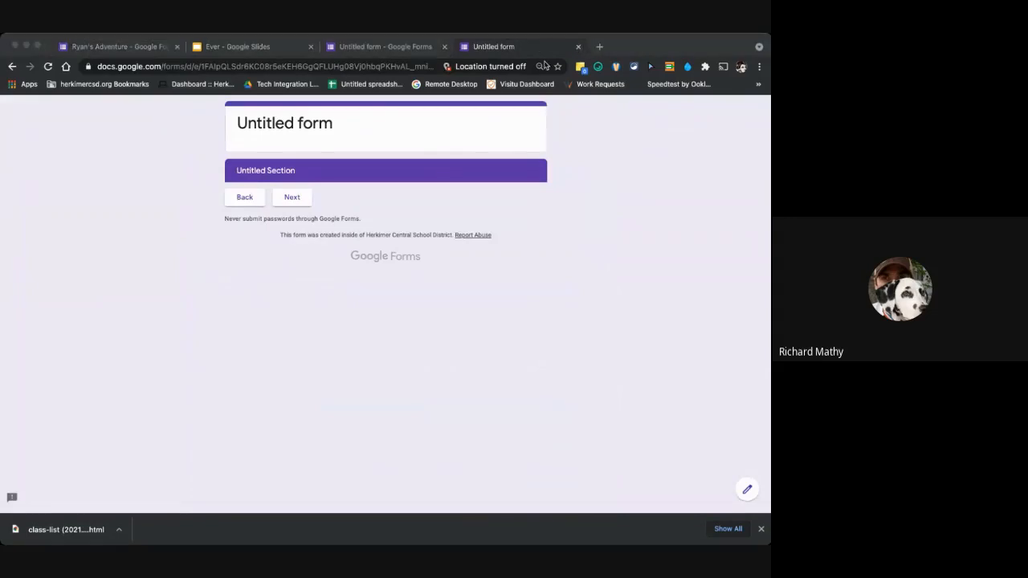
left_click(718, 257)
left_click(578, 47)
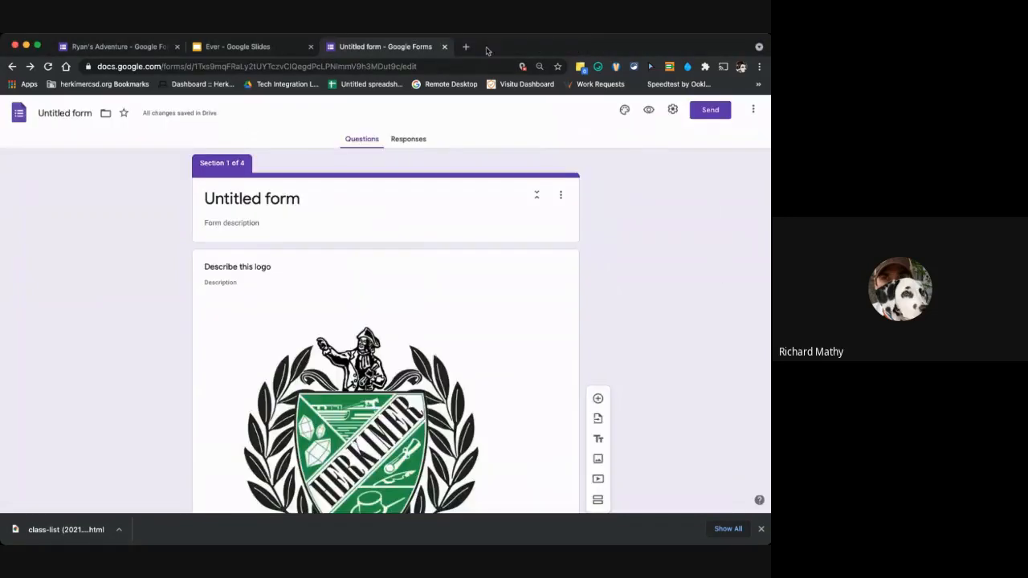
Open Google Forms in a new browser tab and create a blank form.
left_click(465, 47)
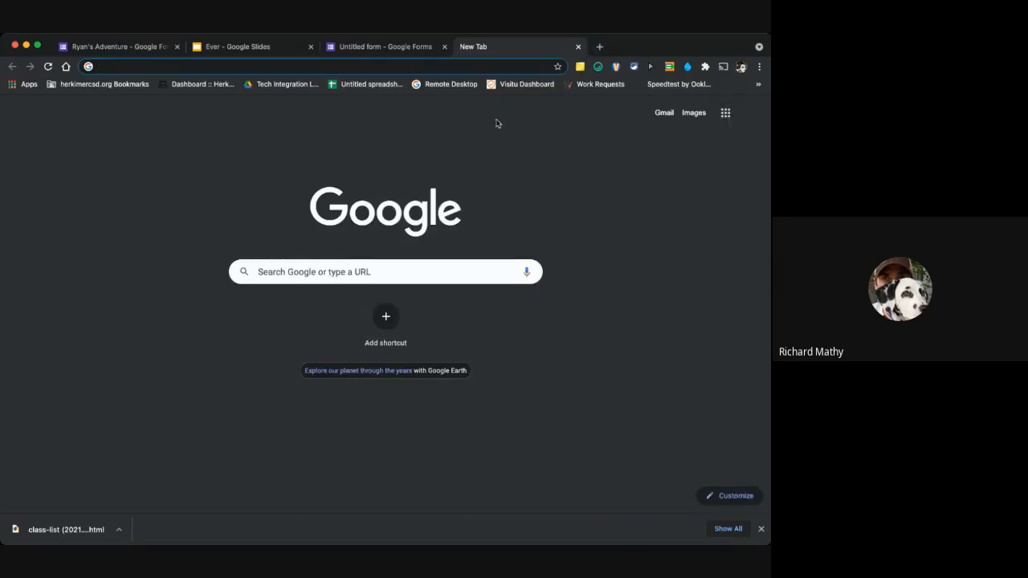
left_click(726, 112)
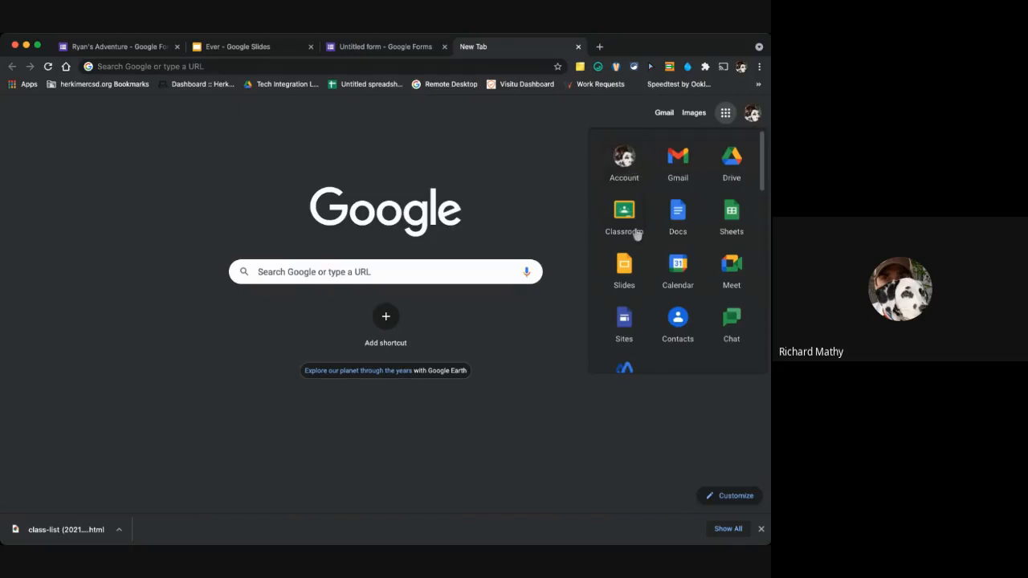
scroll(639, 269, "down", 5)
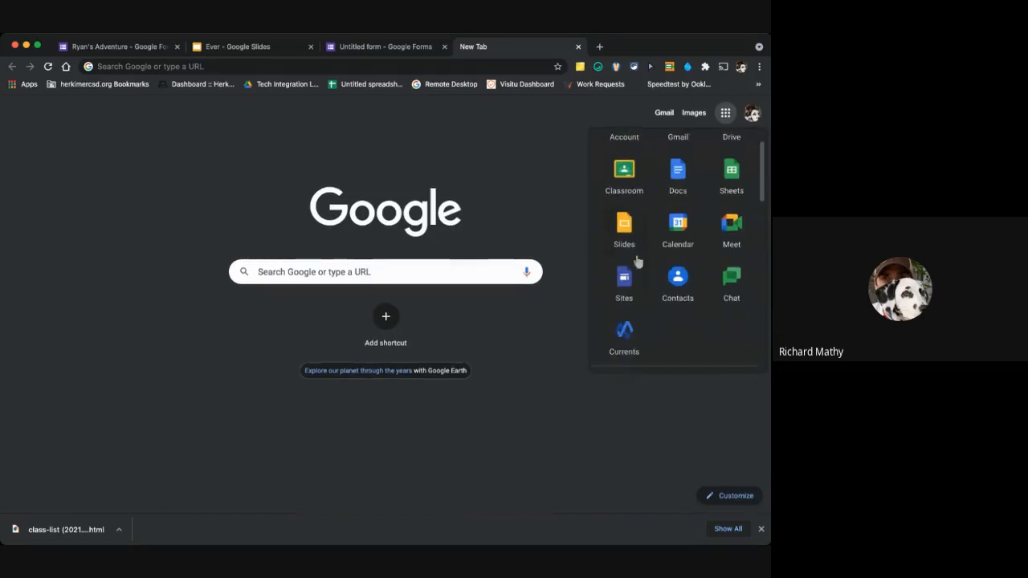
left_click(677, 278)
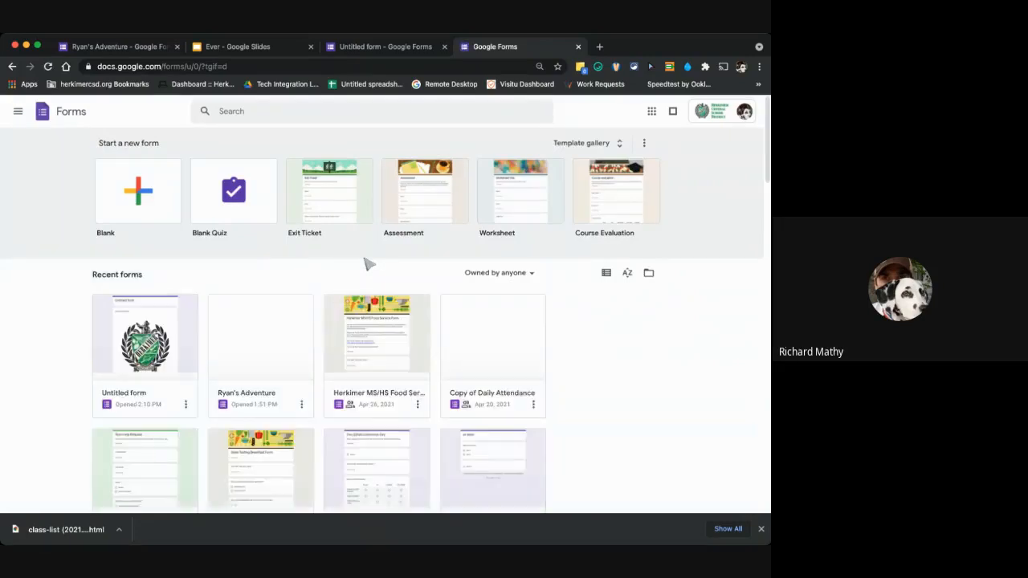
left_click(149, 201)
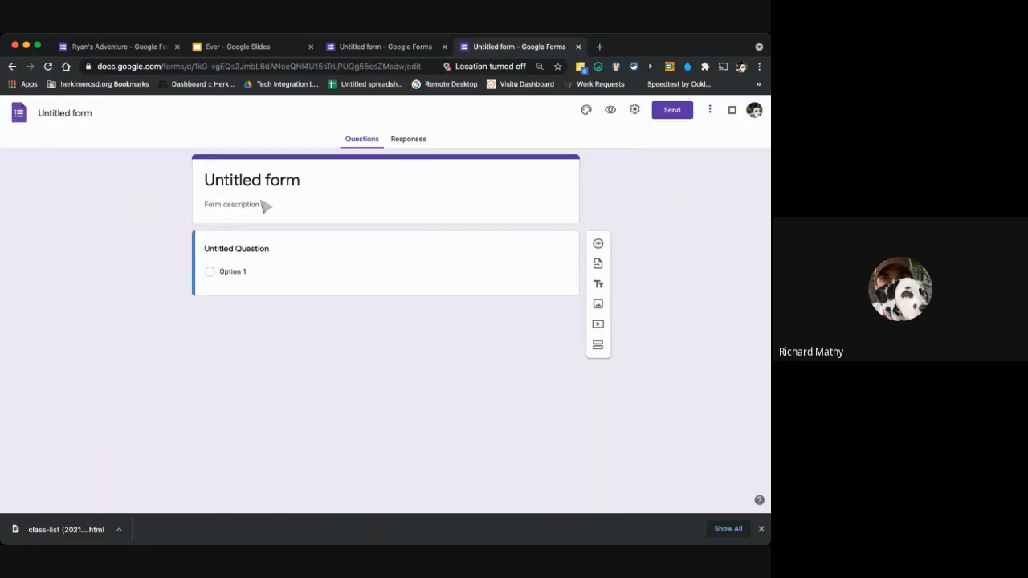
Examine the form's general settings, including the one-response limit, and close them without saving.
left_click(635, 110)
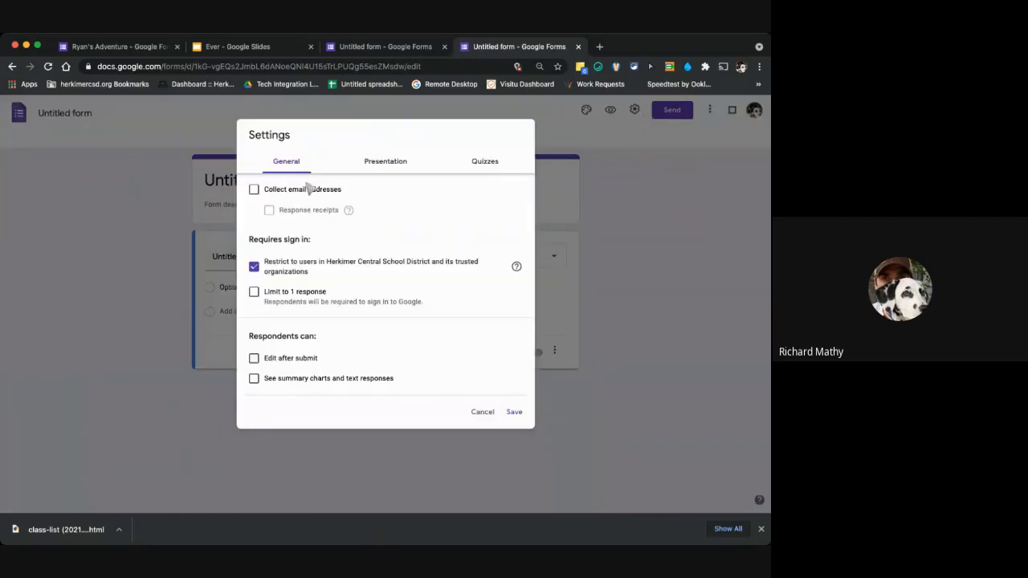
left_click(254, 294)
left_click(475, 160)
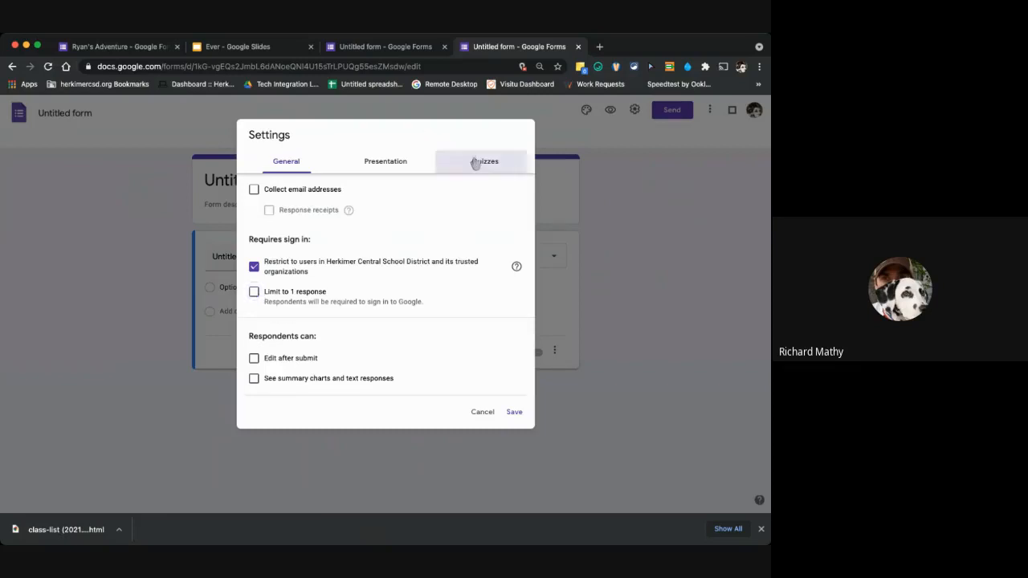
left_click(694, 141)
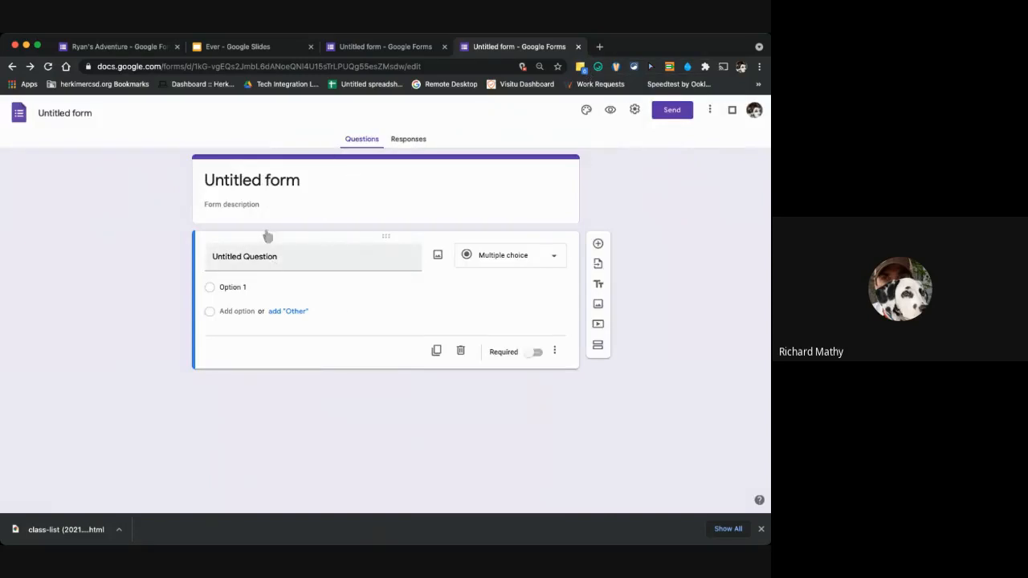
Add a second section to the form and title the multiple-choice question in section 1 "question 1".
left_click(598, 346)
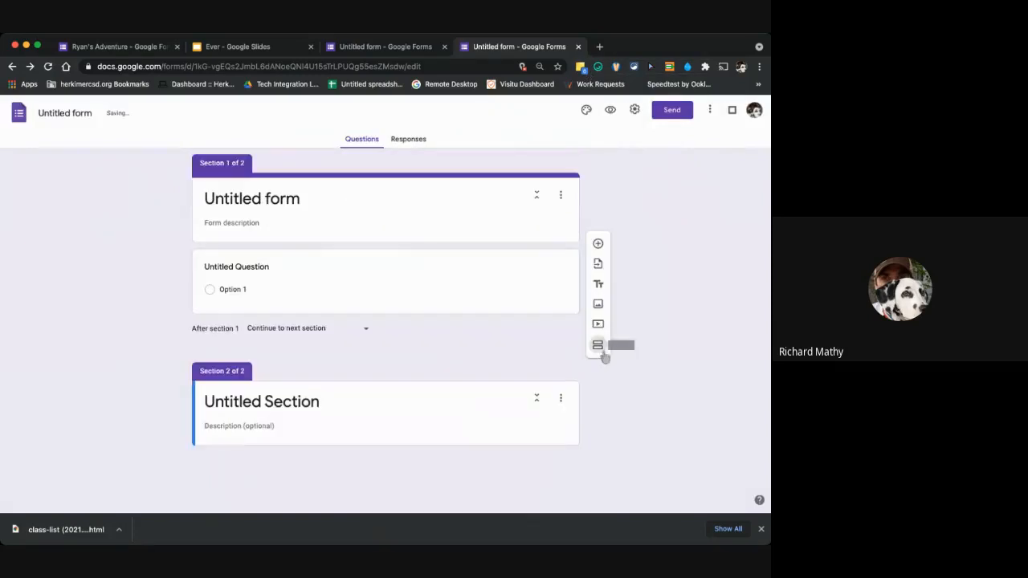
left_click(289, 266)
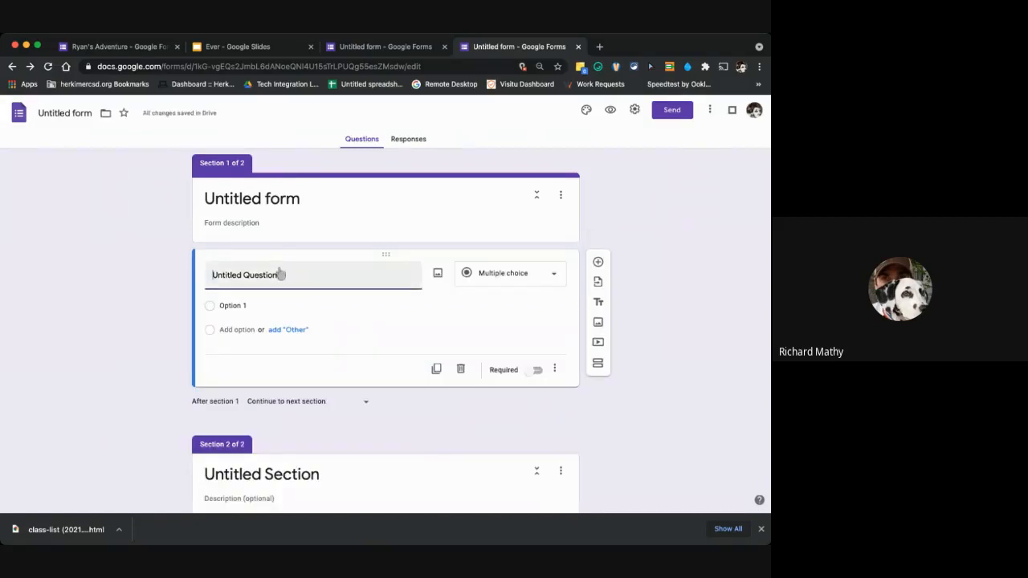
type("question")
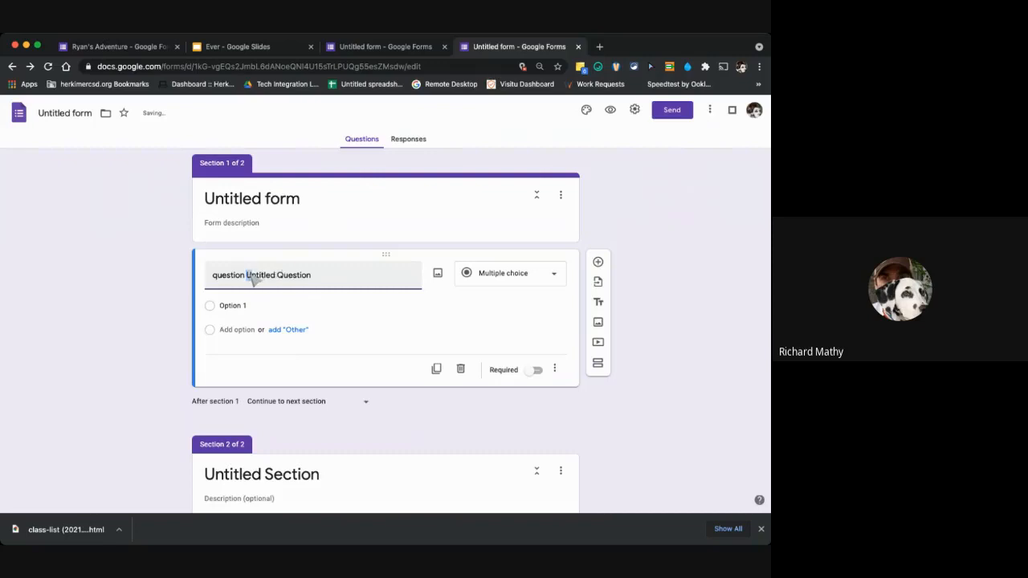
left_click_drag(251, 277, 320, 277)
key("BackSpace")
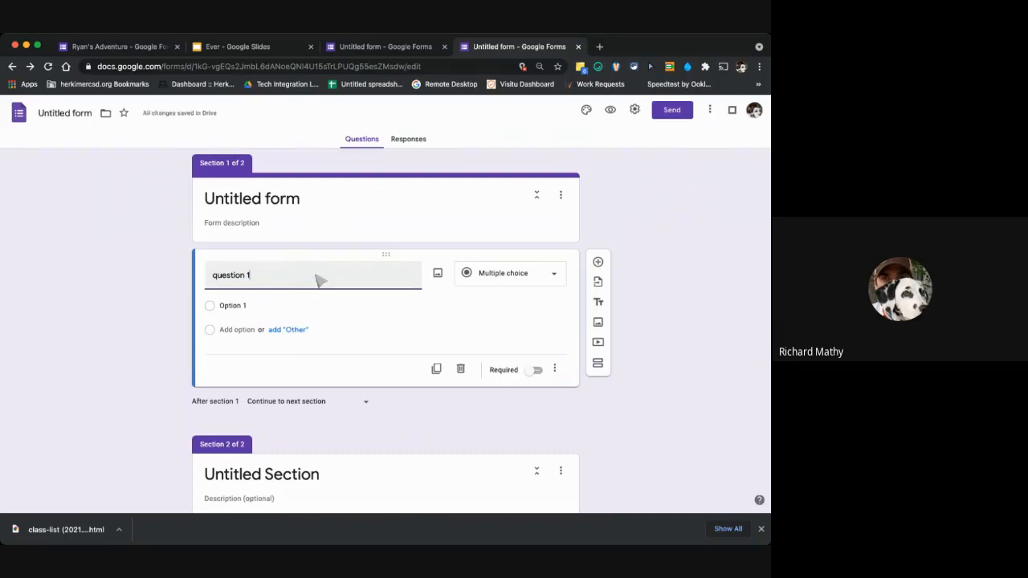
Add Option 2, Option 3 and Option 4 to question 1.
left_click(305, 307)
key("Return")
key("Return")
key("Return")
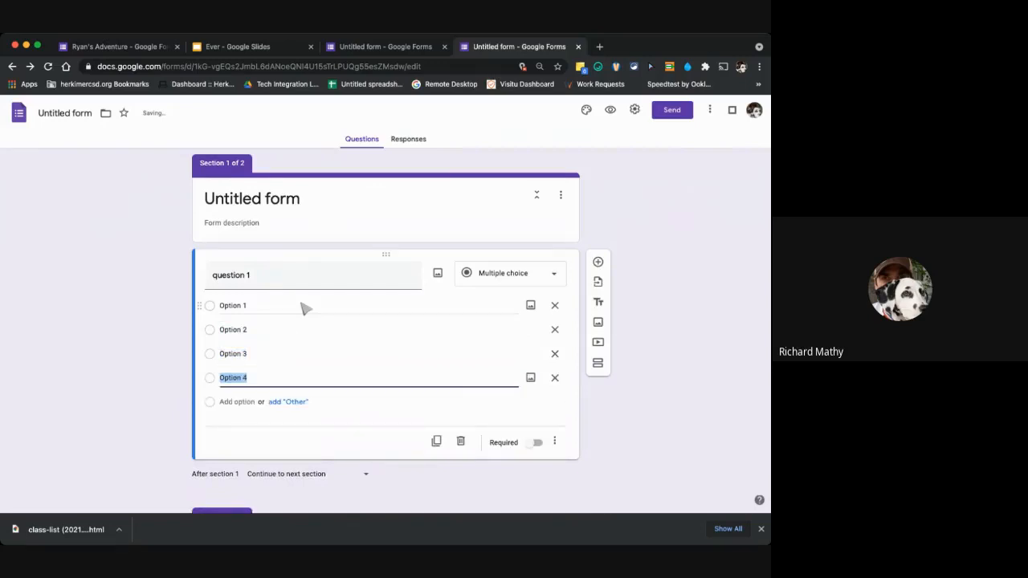
Enable answer-based section branching for question 1 and make Option 1 go to section 2 (Untitled Section).
left_click(554, 442)
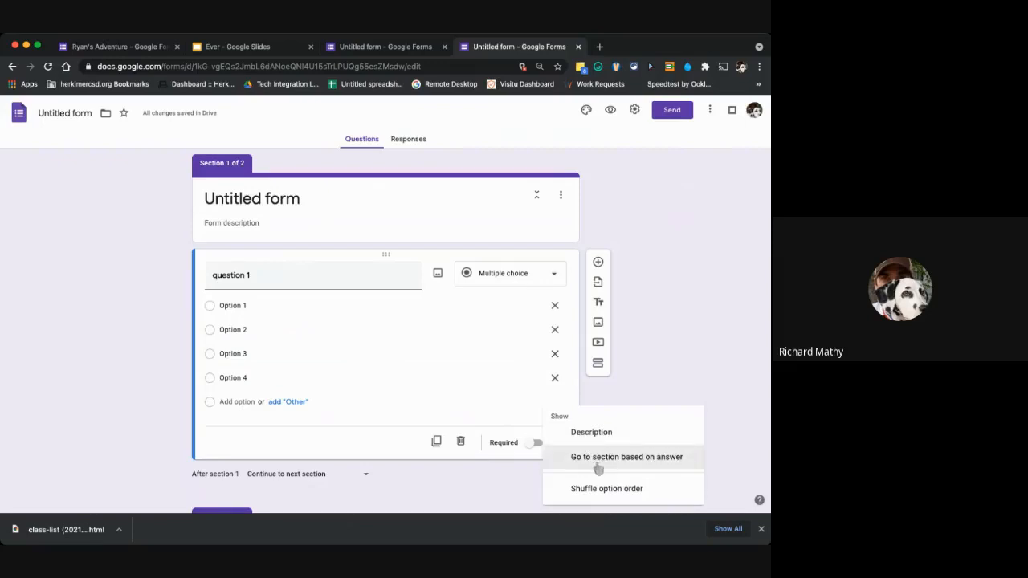
scroll(436, 453, "down", 2)
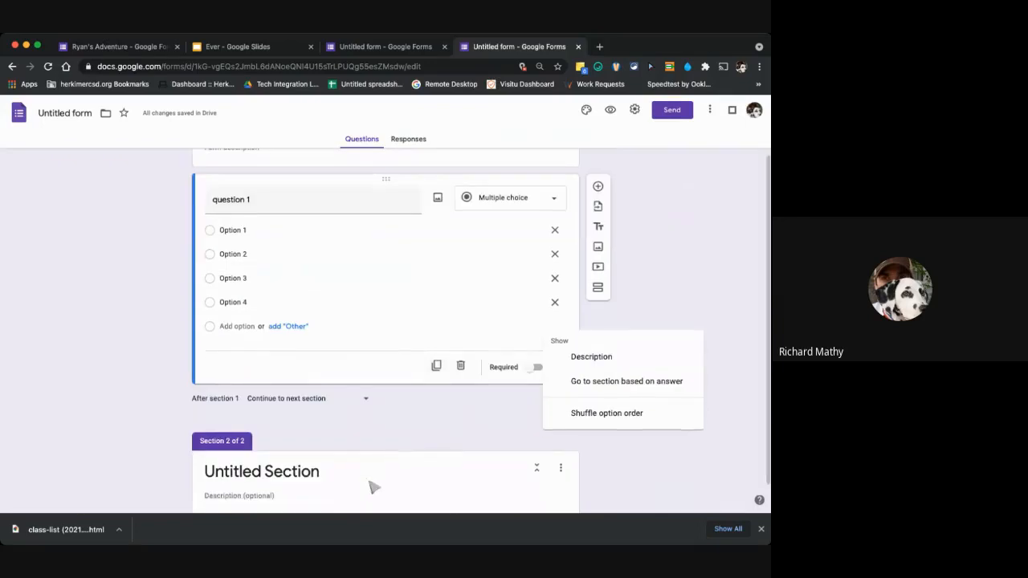
scroll(373, 486, "down", 1)
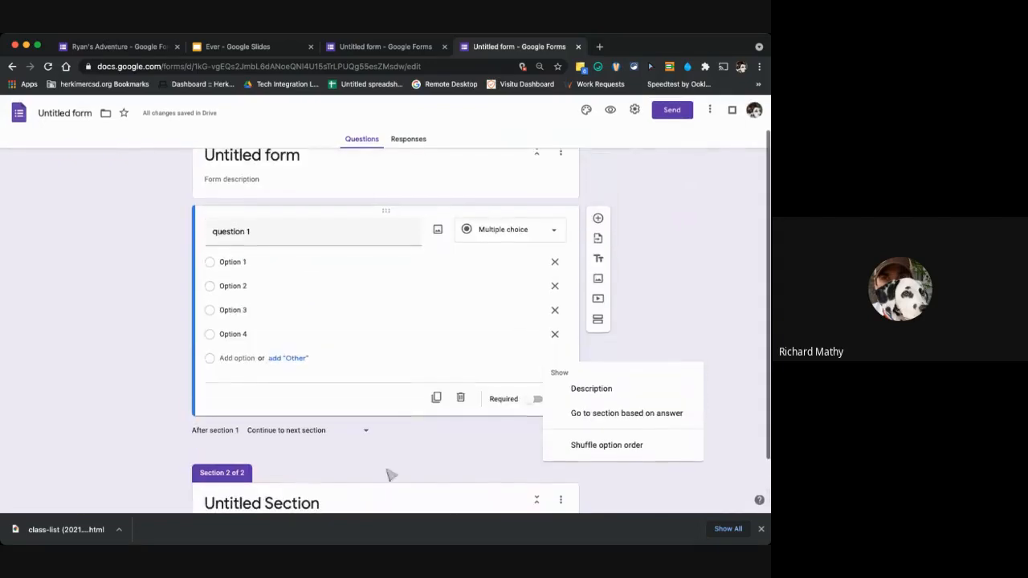
left_click(591, 414)
left_click(504, 313)
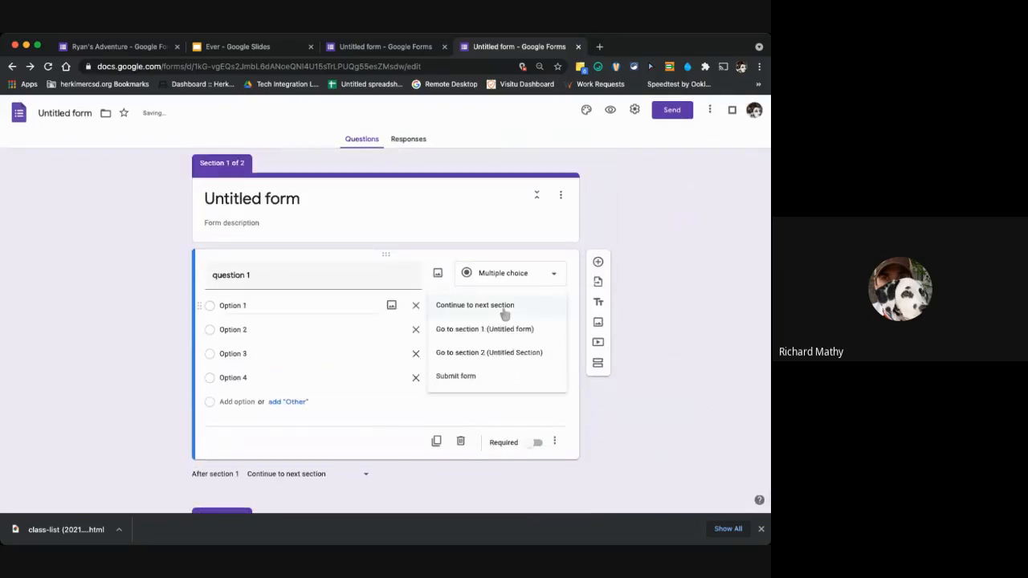
left_click(493, 362)
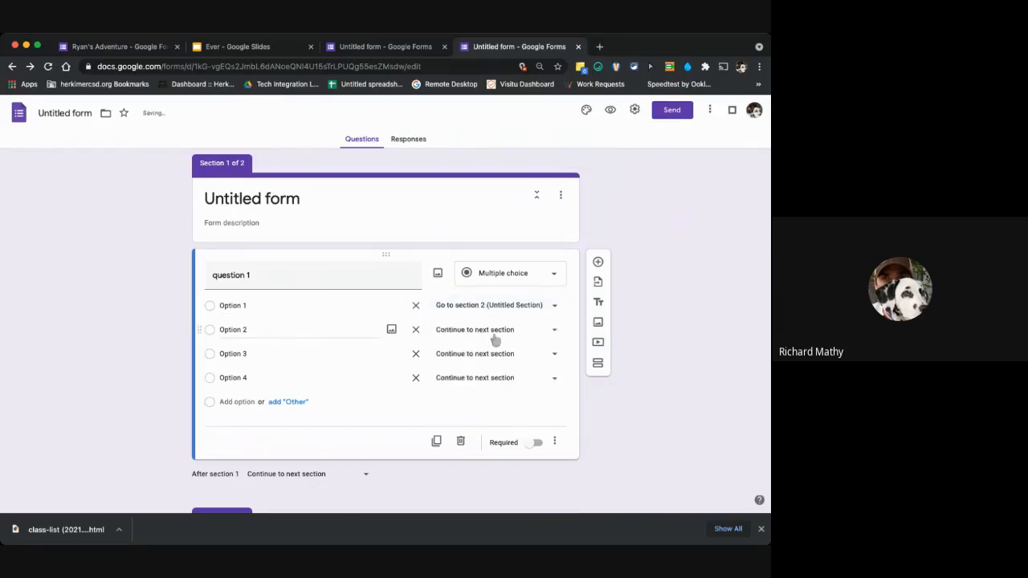
Title section 2 "next question".
scroll(484, 473, "down", 3)
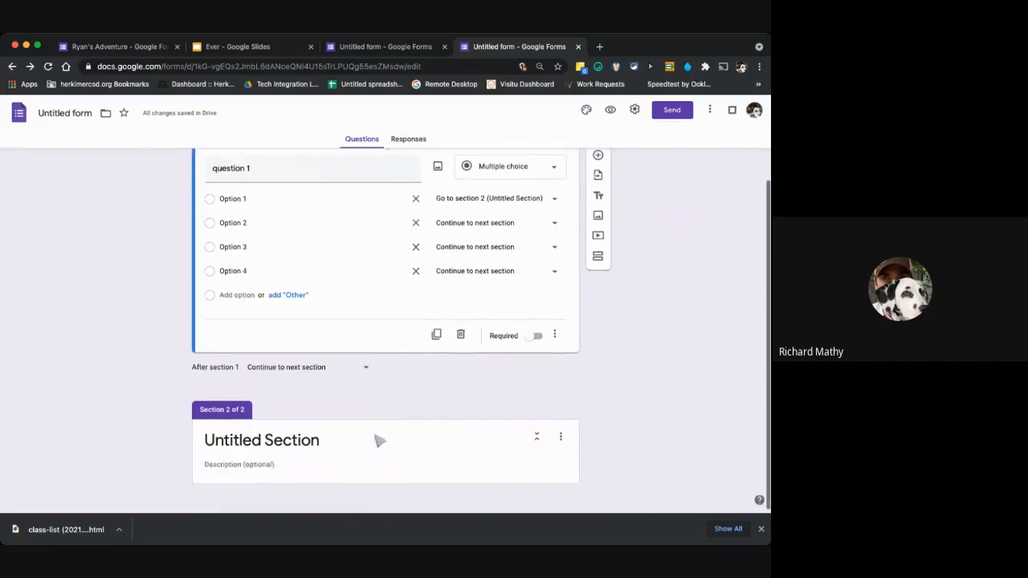
left_click(386, 439)
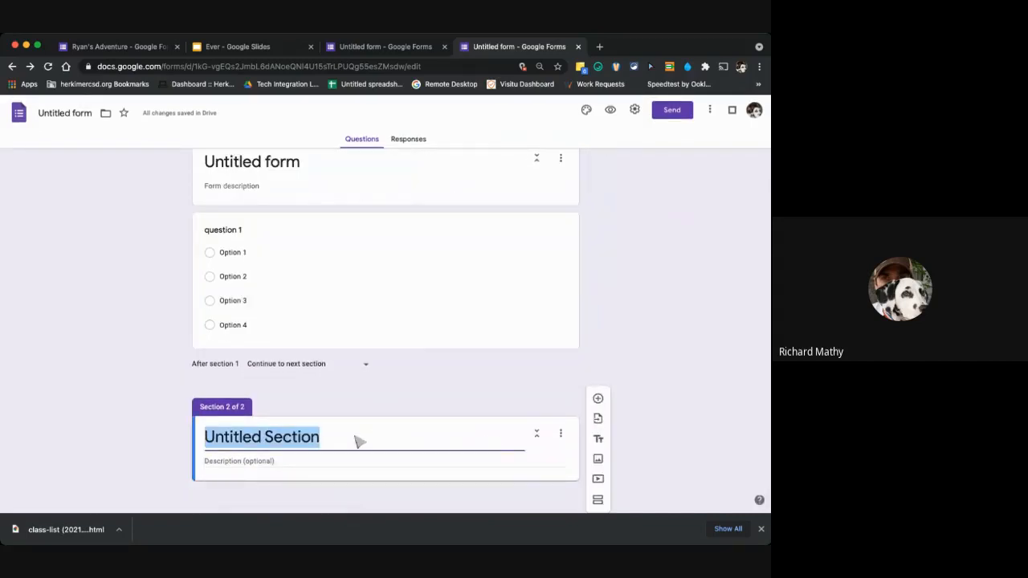
type("next question")
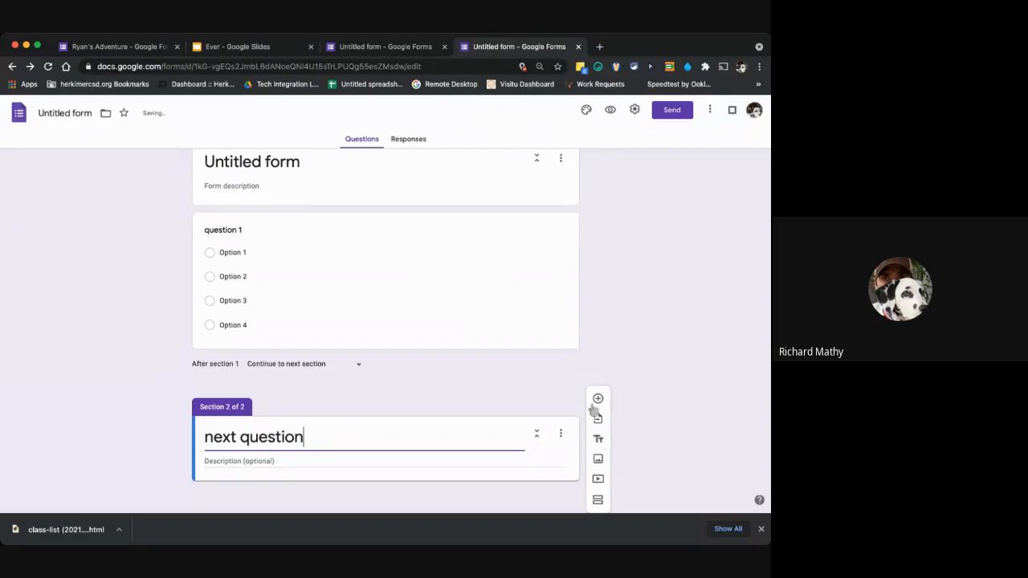
Insert a section titled "wrong answer for 1" after section 1 and make it lead back to section 1 (Untitled form).
left_click(520, 366)
left_click(530, 350)
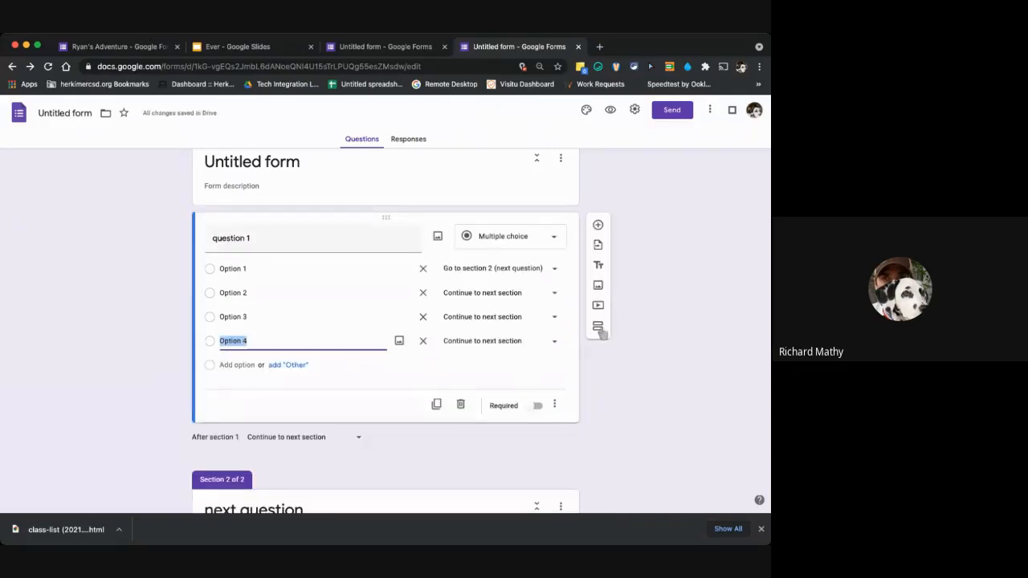
left_click(598, 327)
left_click(341, 448)
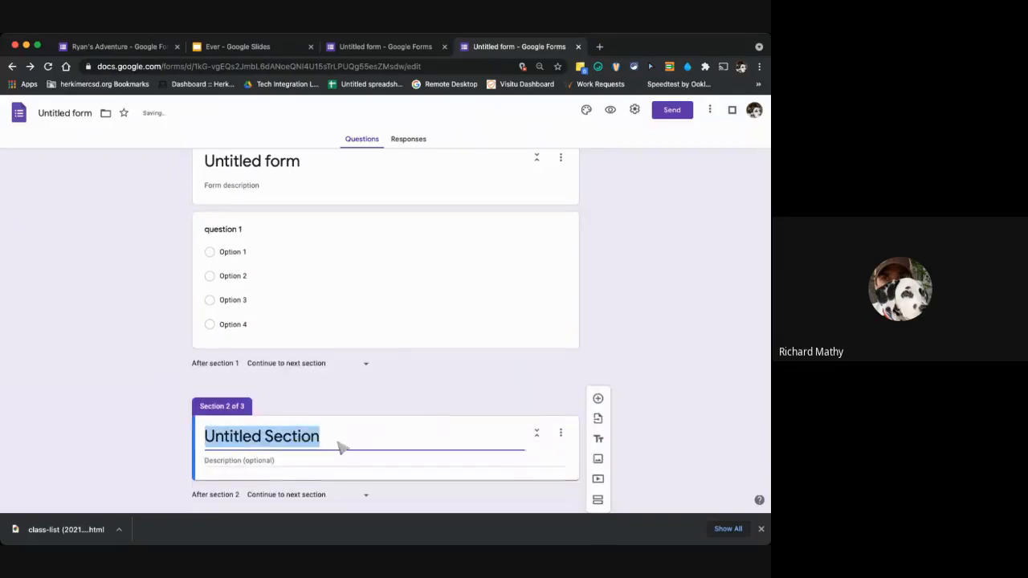
type("wrong answer")
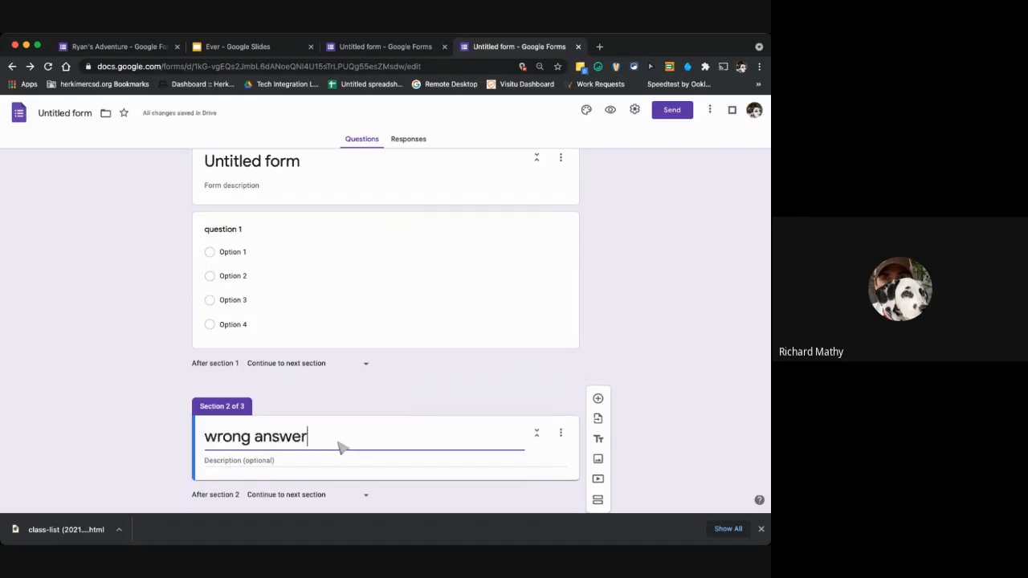
type(" d")
key("BackSpace")
type("for 1")
left_click(348, 493)
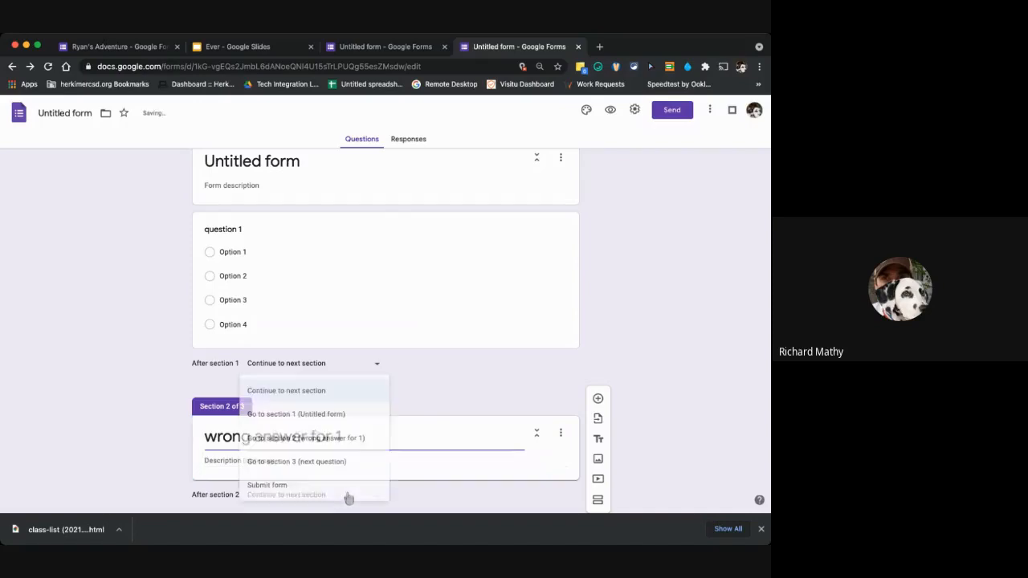
left_click(330, 416)
Route Option 2, Option 3 and Option 4 of question 1 to section 2 (wrong answer for 1).
scroll(386, 455, "down", 2)
scroll(385, 442, "up", 3)
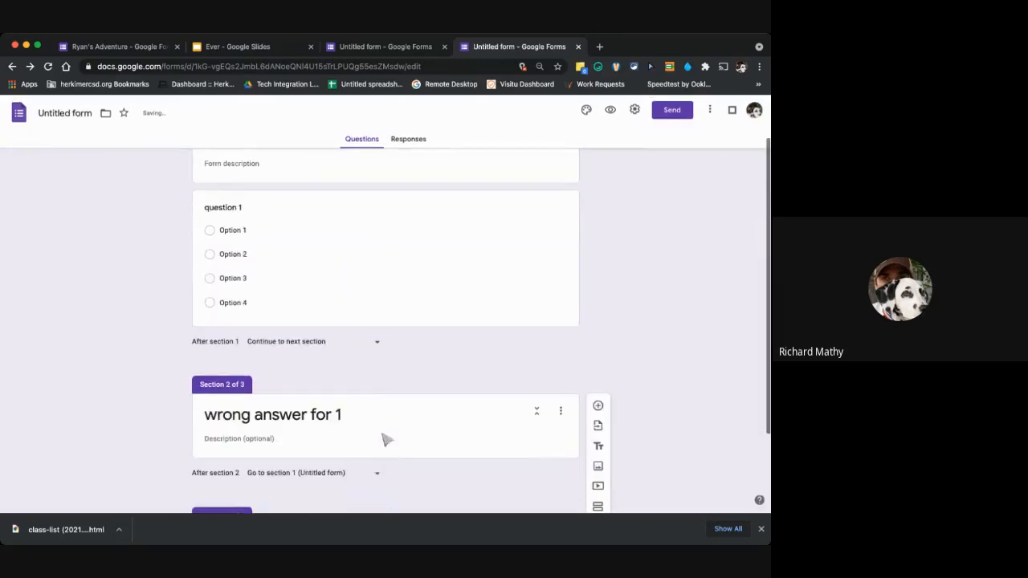
left_click(369, 267)
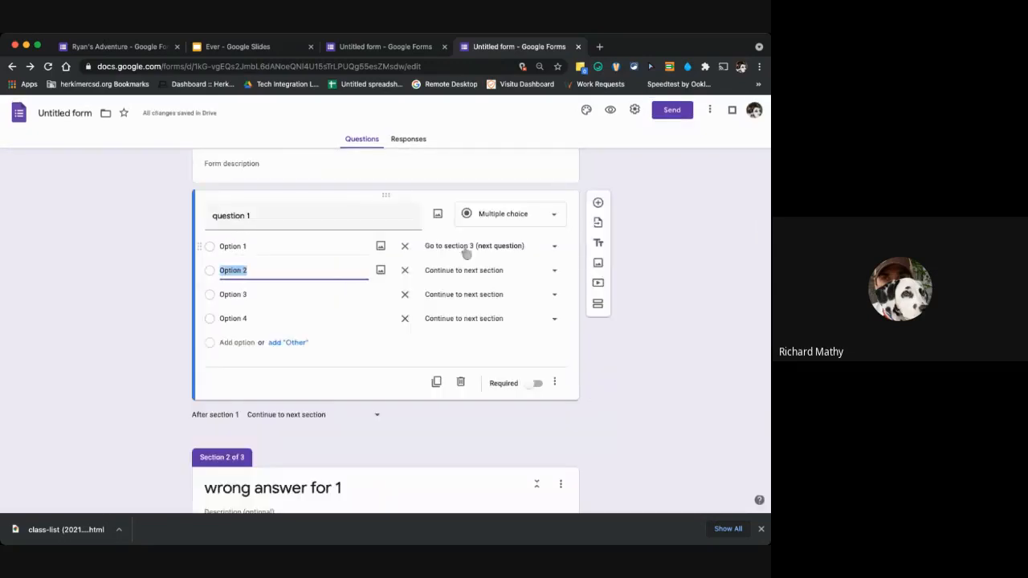
left_click(486, 271)
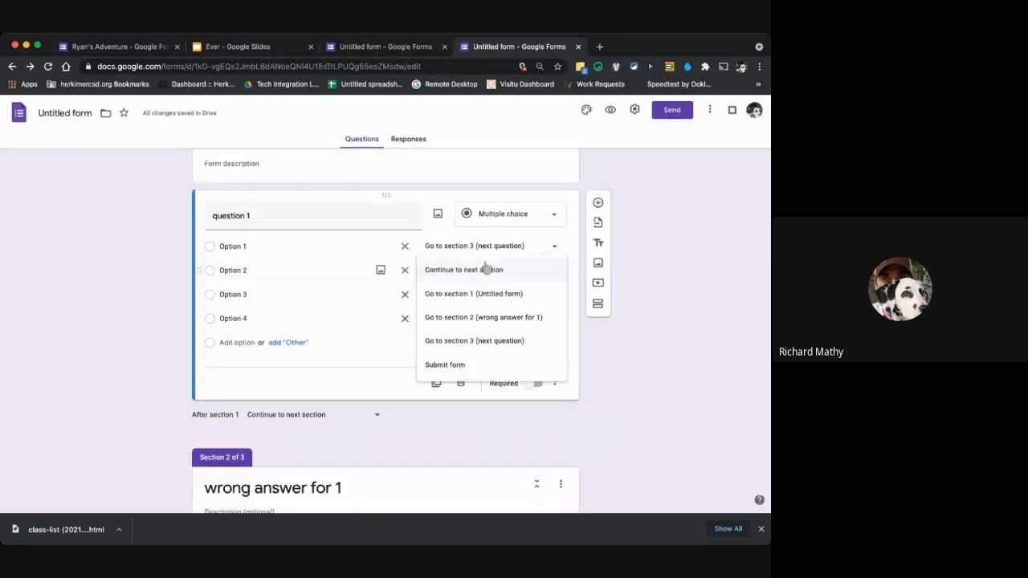
left_click(487, 318)
left_click(488, 294)
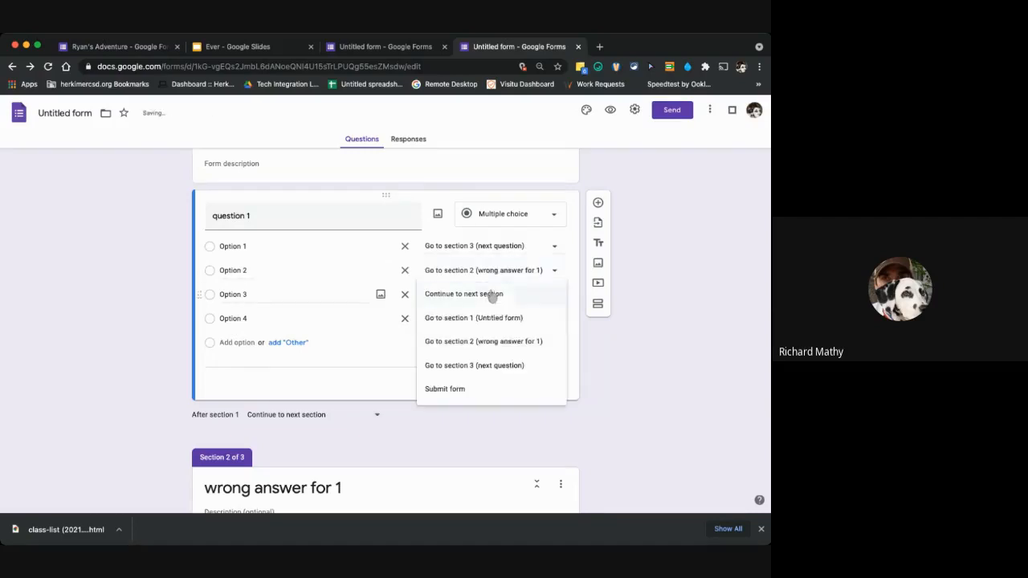
left_click(491, 342)
left_click(488, 319)
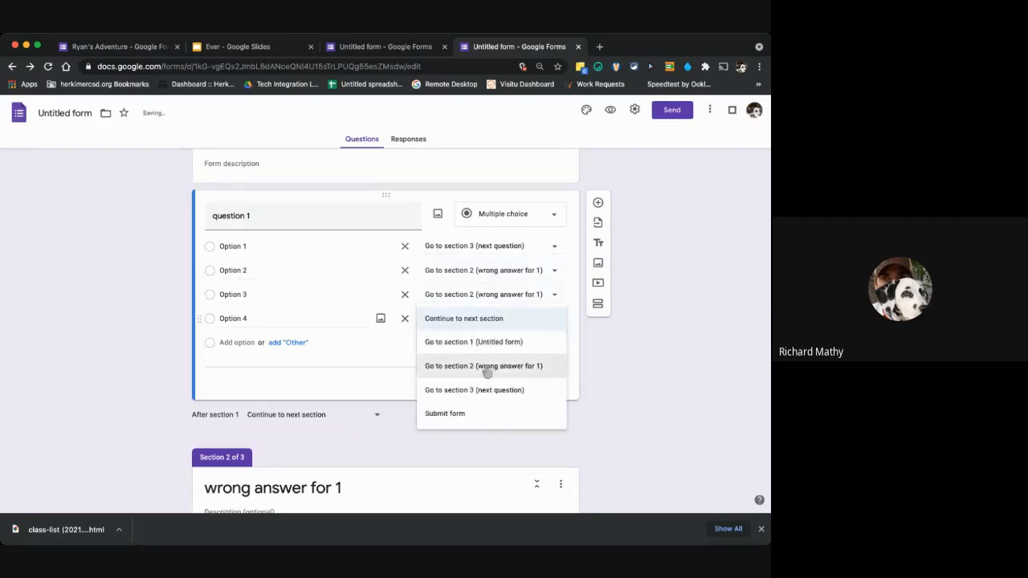
left_click(485, 366)
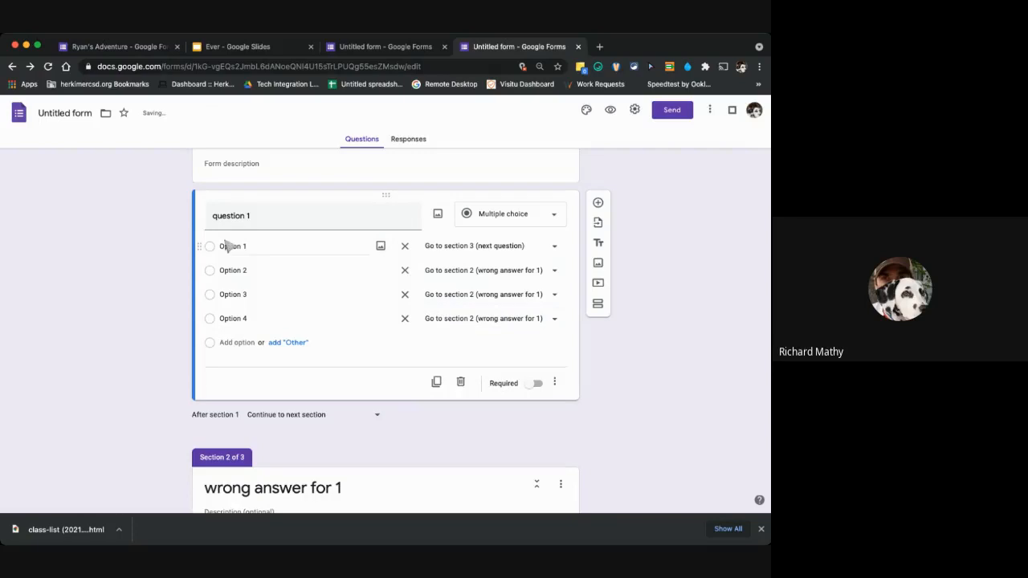
Examine question 1's option routing together with the sections that follow and their after-section destinations.
scroll(357, 349, "down", 5)
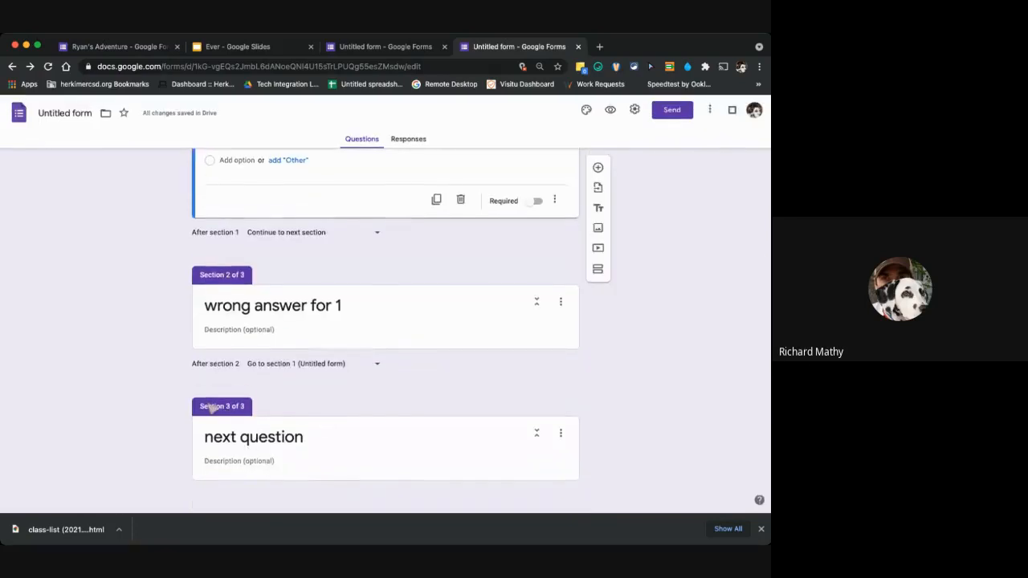
scroll(388, 281, "up", 4)
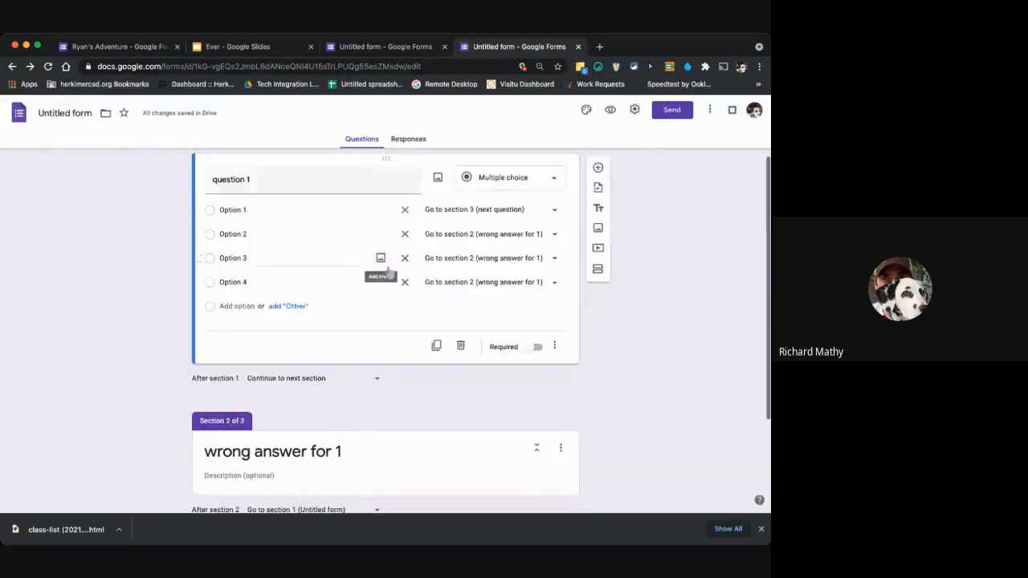
scroll(388, 273, "up", 1)
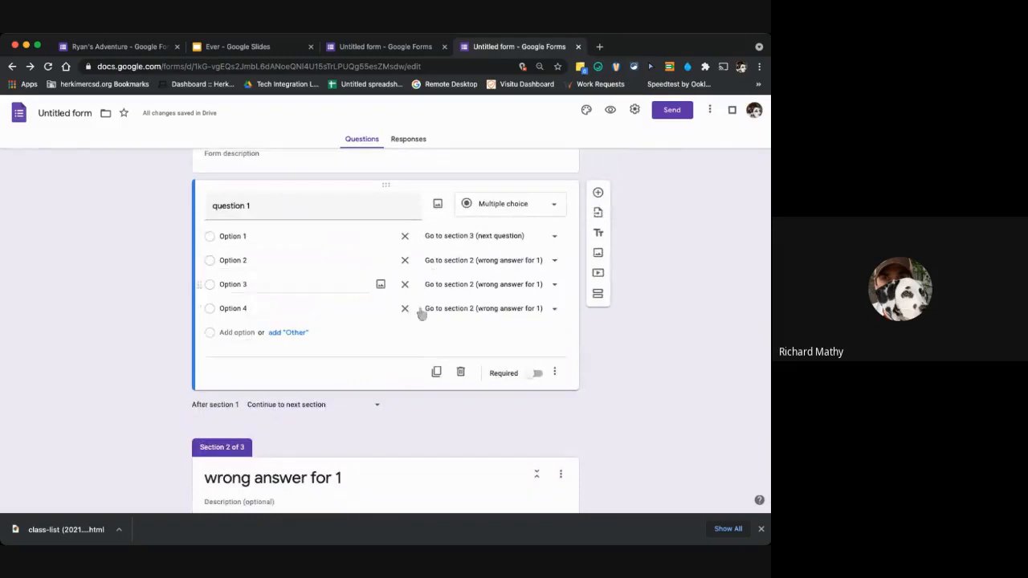
scroll(502, 322, "down", 2)
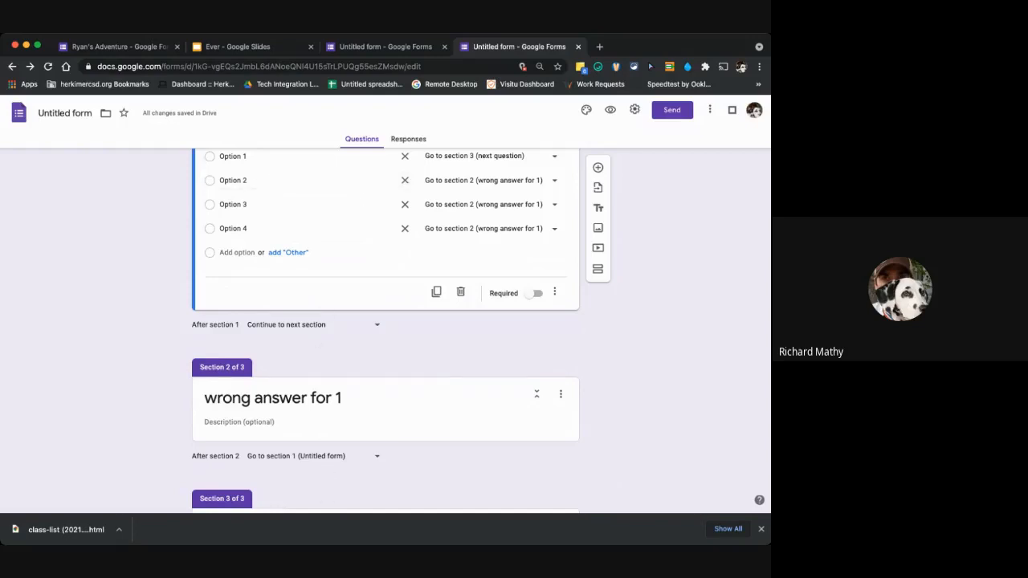
scroll(367, 419, "down", 3)
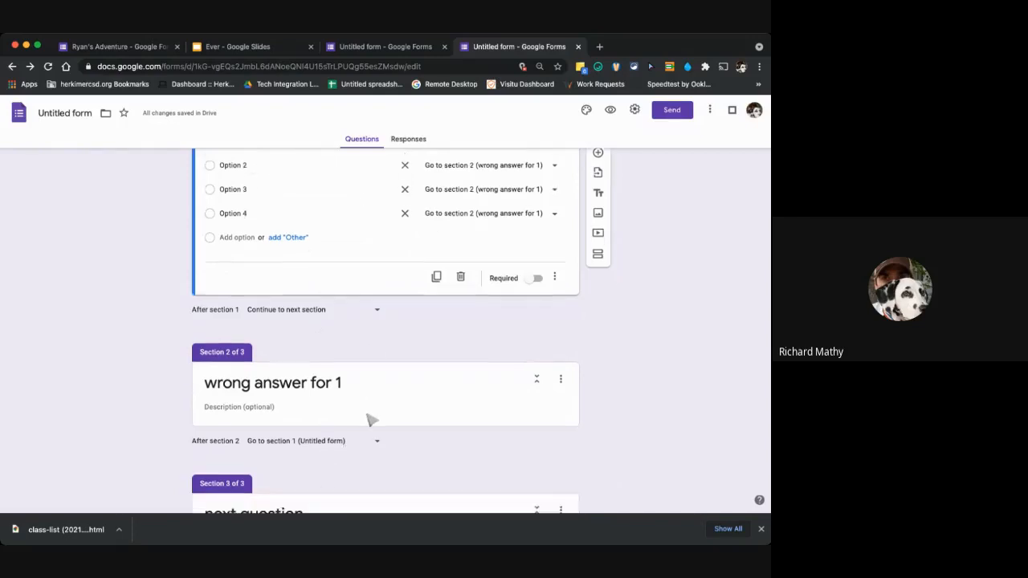
scroll(407, 301, "up", 3)
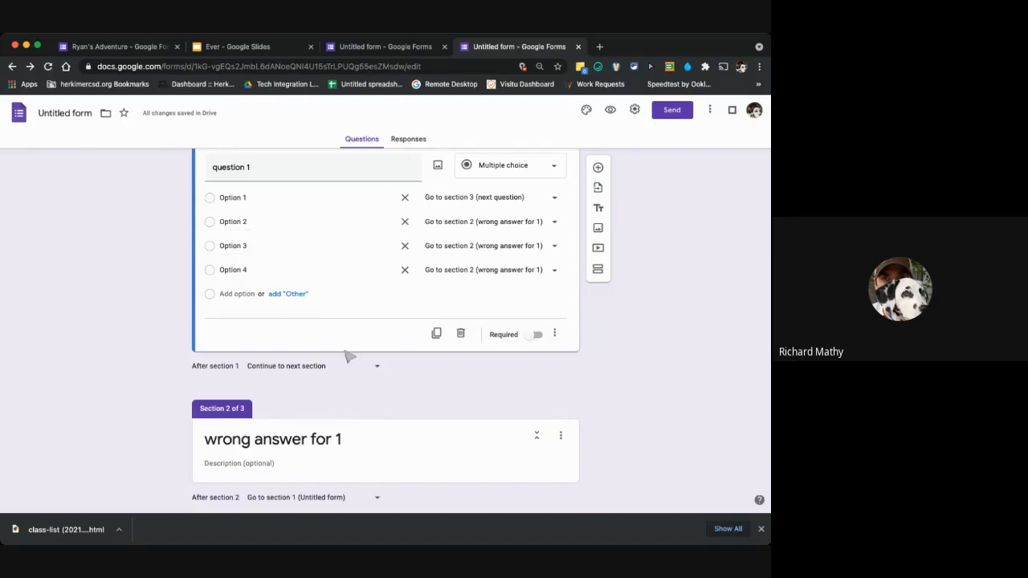
scroll(372, 408, "down", 2)
scroll(372, 409, "up", 5)
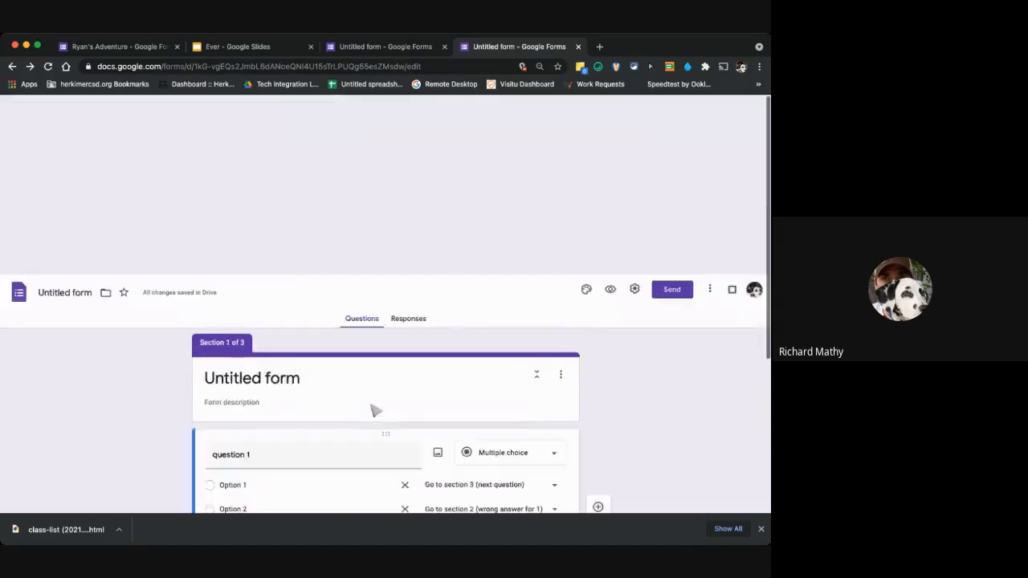
Try quiz settings with locked mode on, grades released immediately after submission and correct answers hidden, and discard them.
left_click(635, 109)
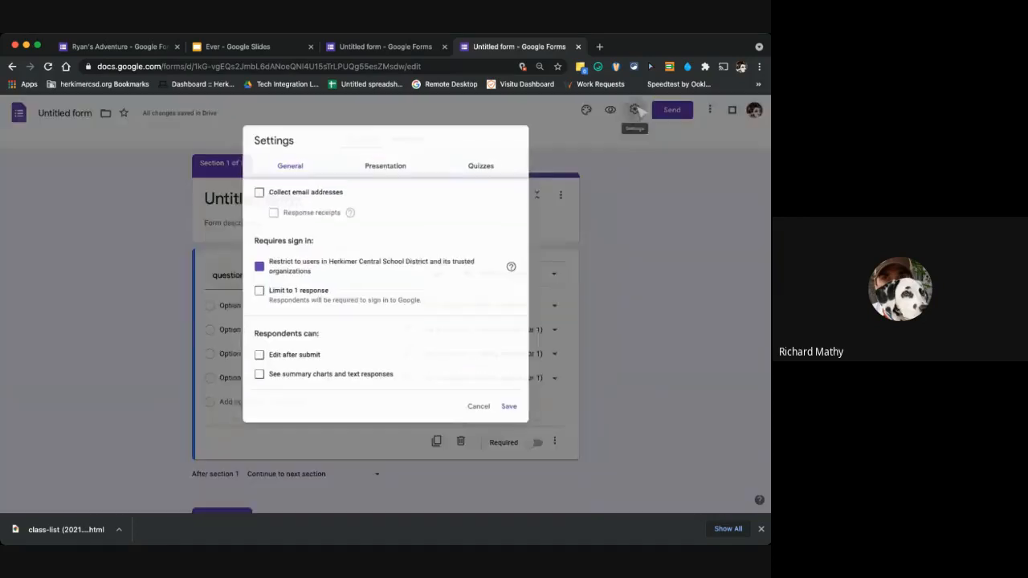
left_click(488, 160)
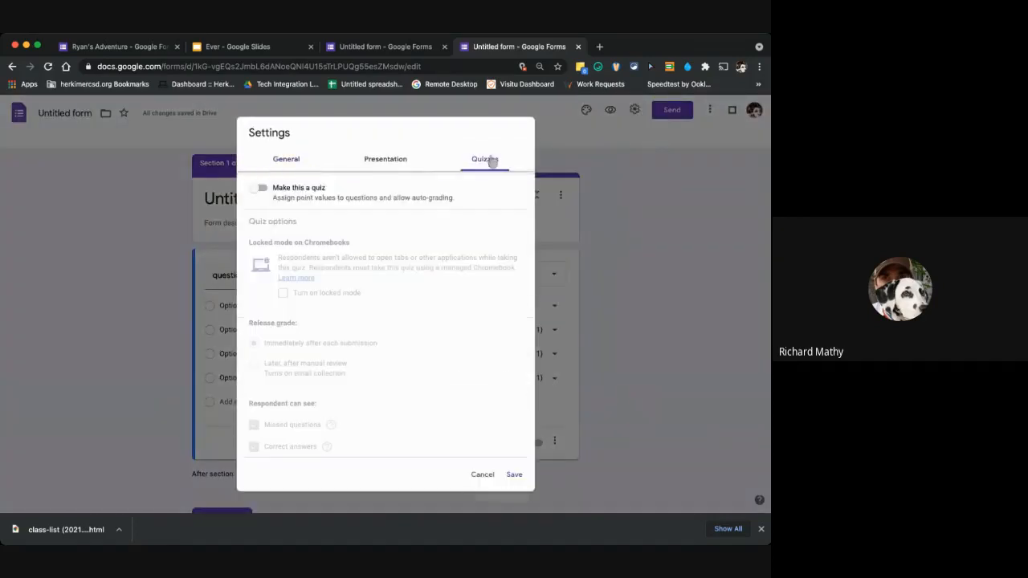
left_click(262, 189)
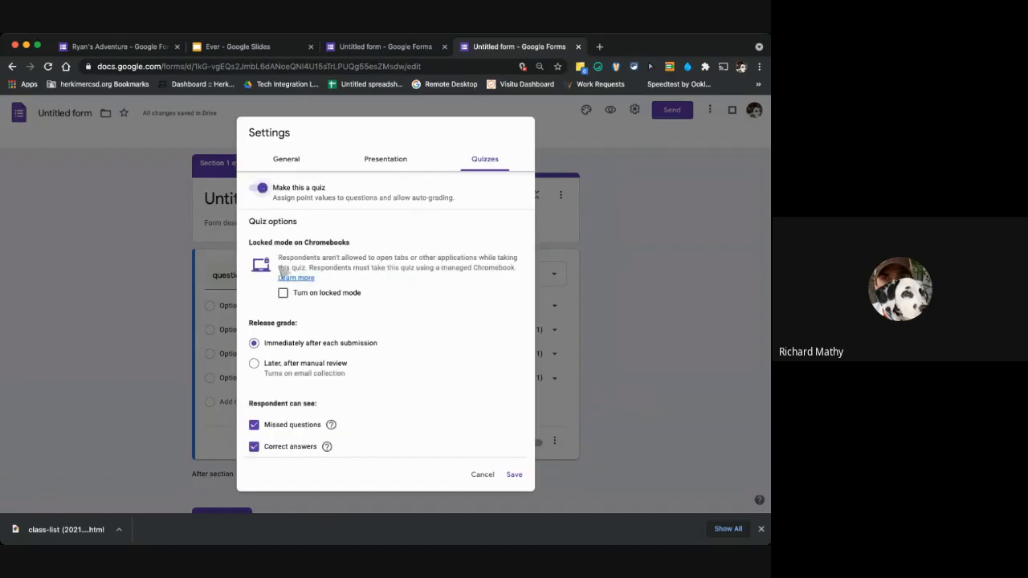
left_click(283, 293)
scroll(321, 330, "down", 1)
left_click(254, 344)
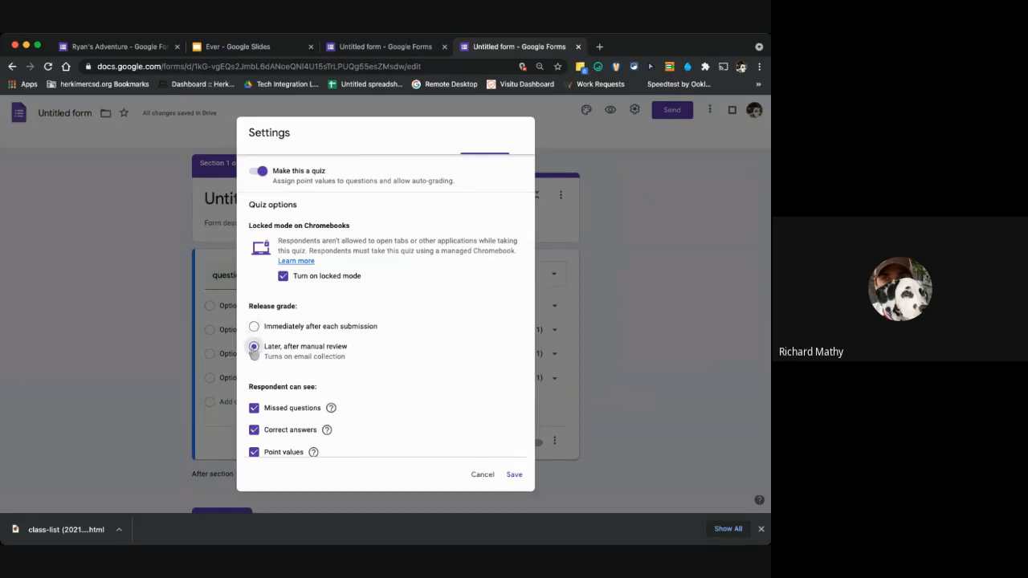
left_click(253, 326)
scroll(299, 346, "down", 1)
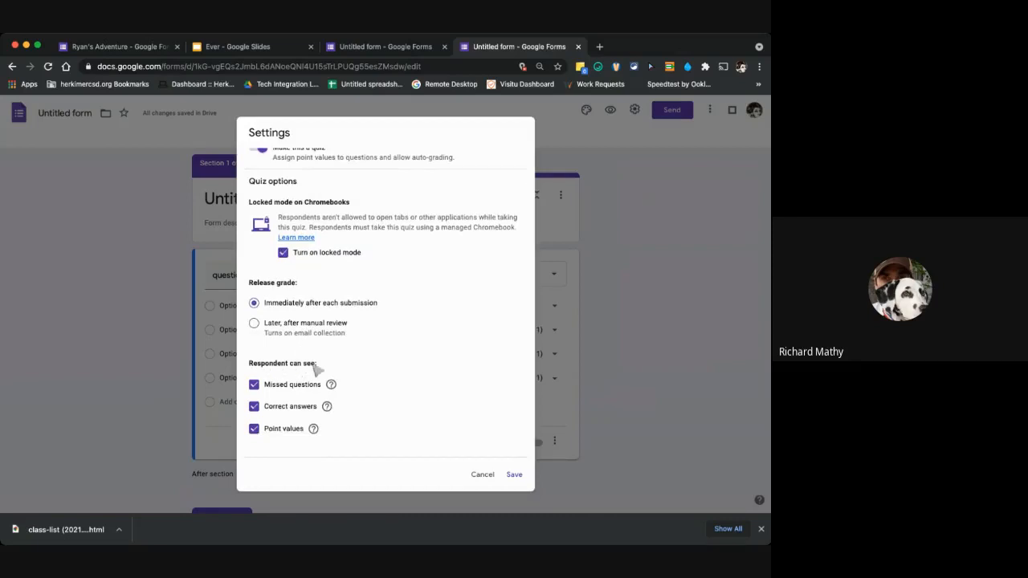
left_click(255, 408)
left_click(482, 474)
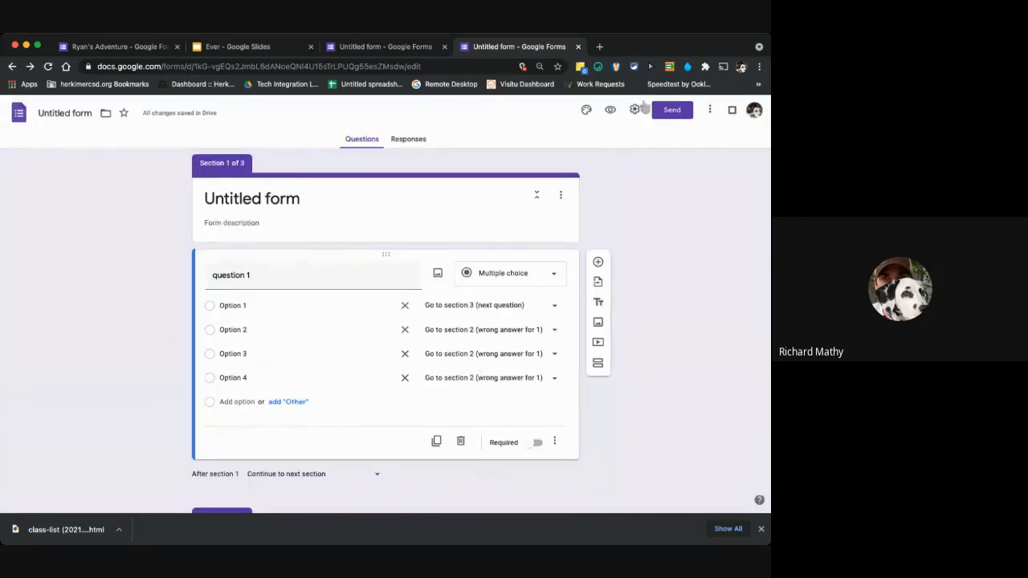
Preview the form, answer question 1 with Option 2 and continue through the "wrong answer for 1" section.
left_click(610, 112)
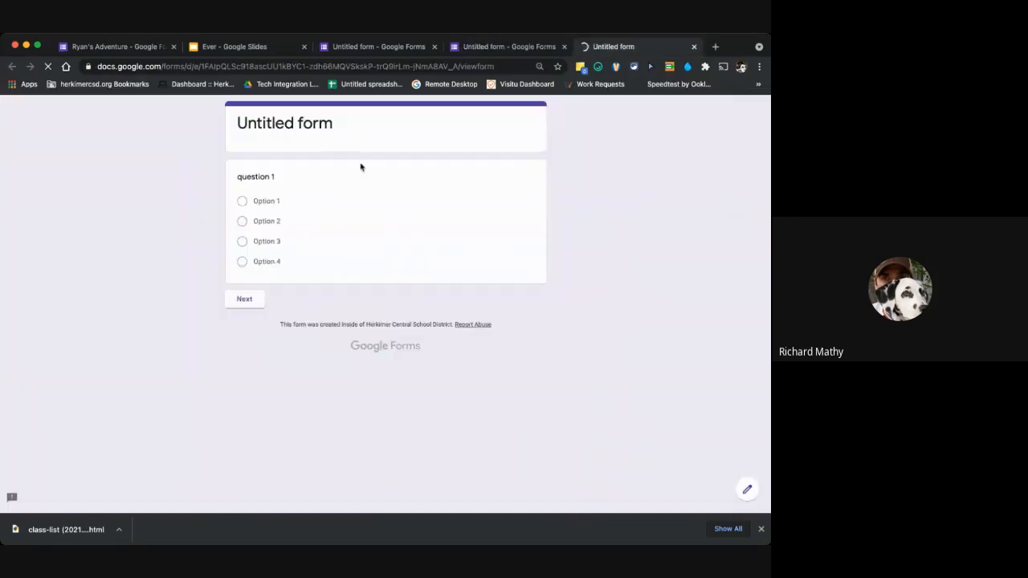
left_click(242, 202)
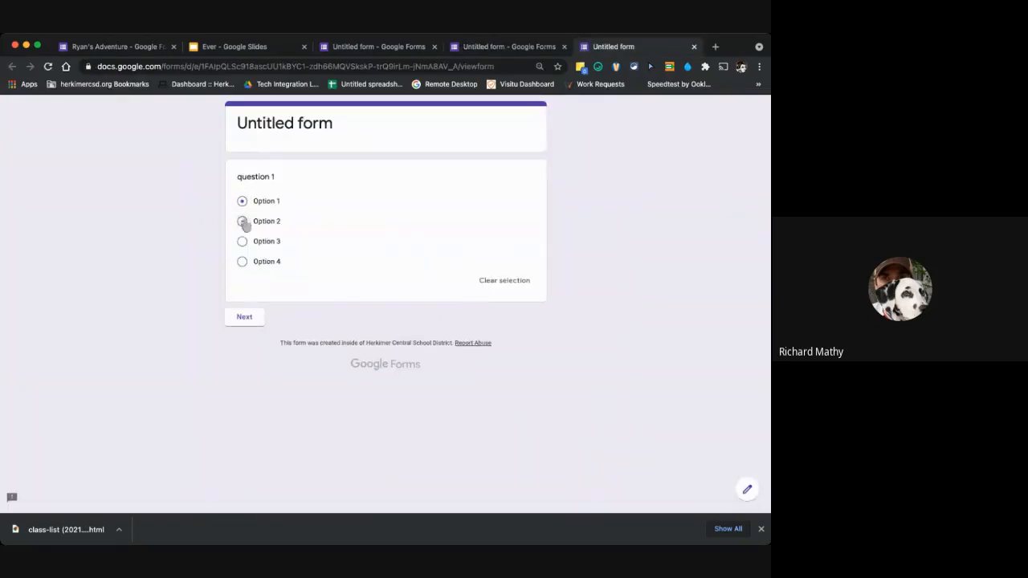
left_click(243, 223)
left_click(244, 316)
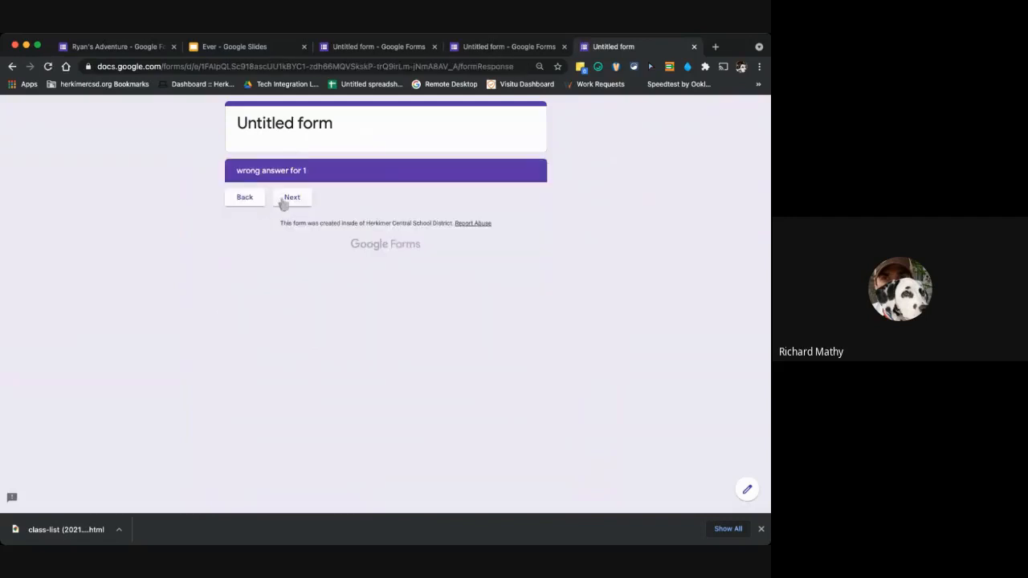
left_click(283, 201)
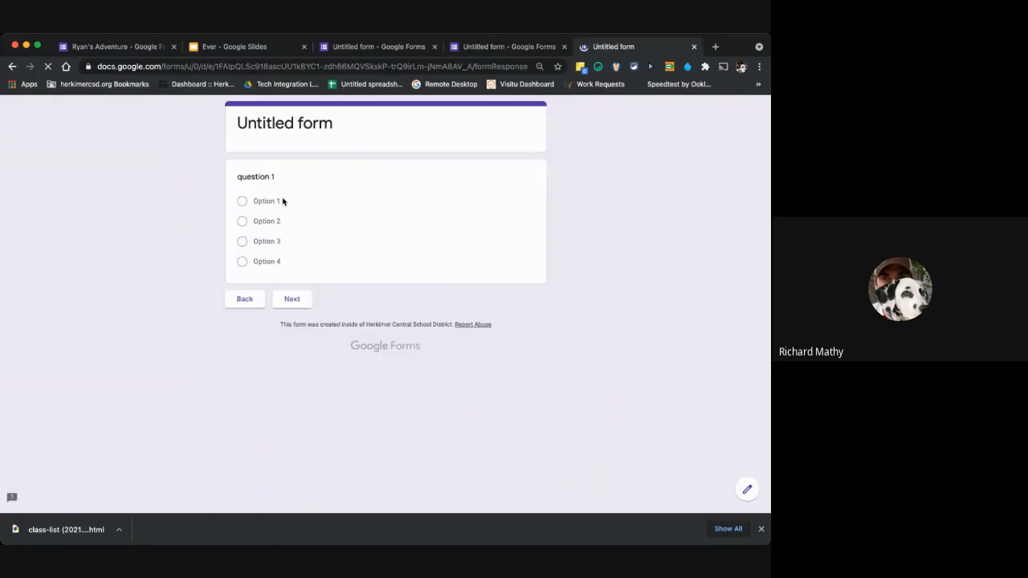
Answer question 1 with Option 1 in the preview, continue to the following section and close the preview.
left_click(241, 201)
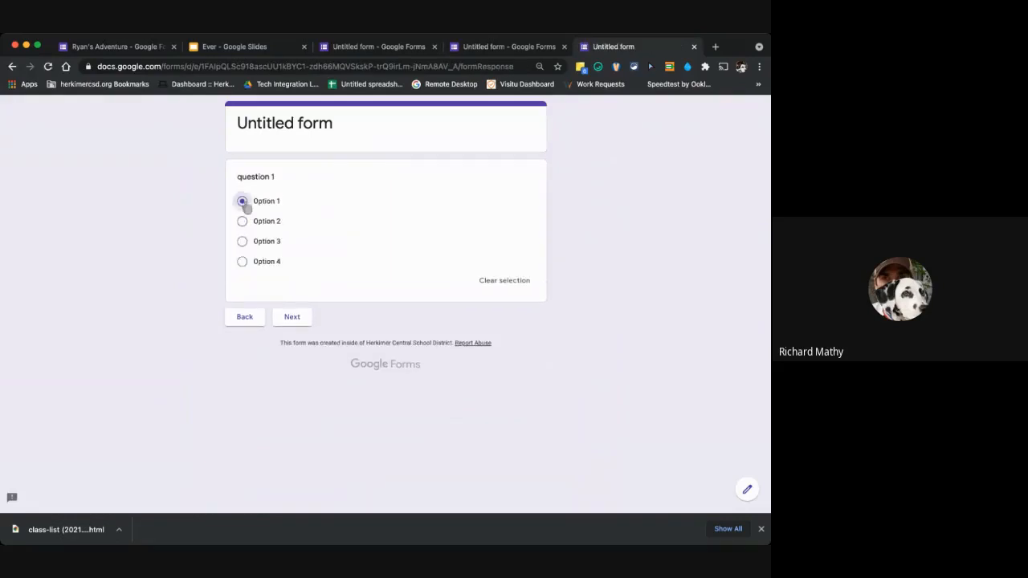
left_click(293, 316)
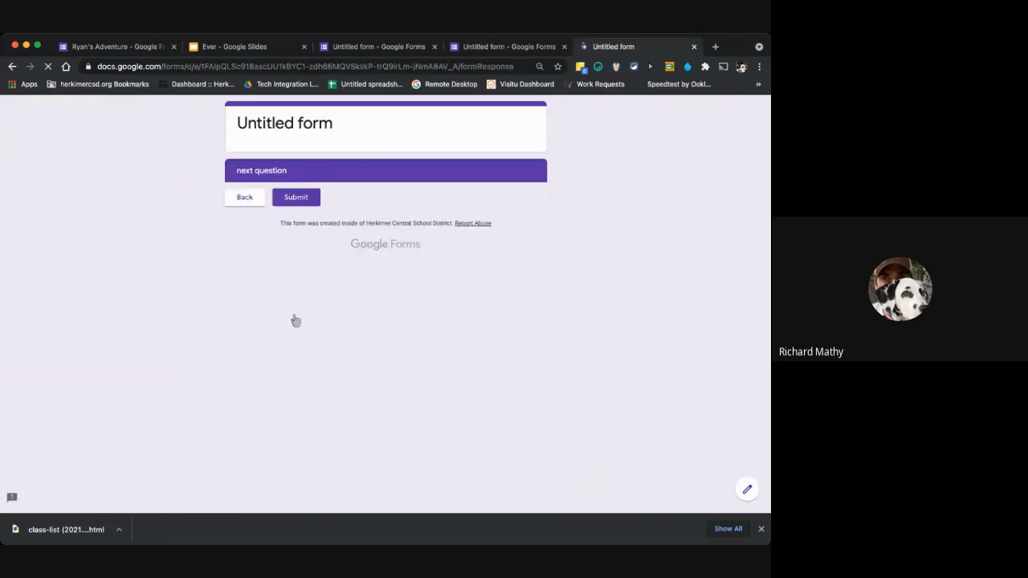
left_click(289, 197)
left_click(694, 48)
left_click(703, 240)
key("super+w")
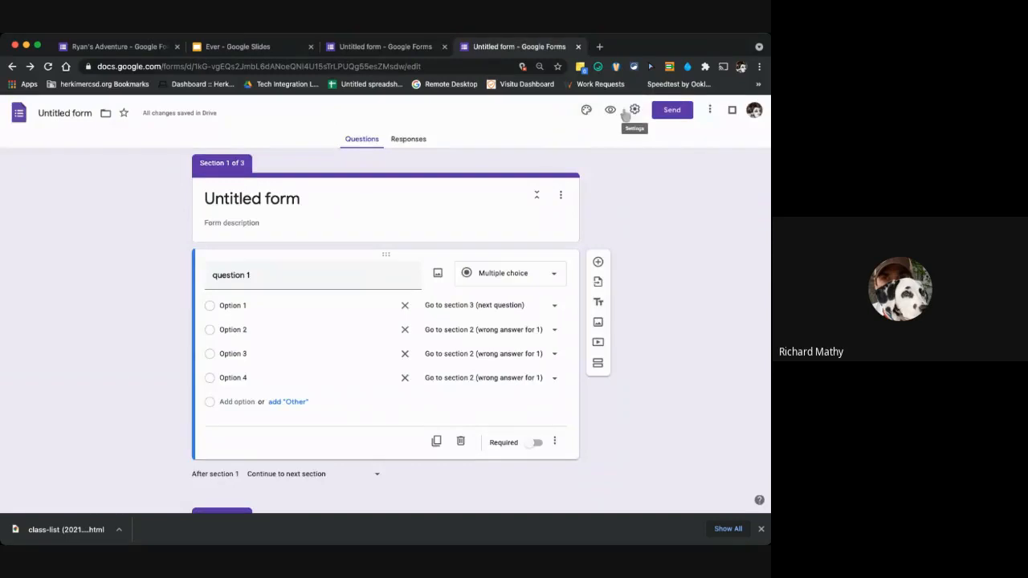
View the form's responses and the spreadsheet destination options without creating a spreadsheet.
left_click(416, 138)
left_click(539, 170)
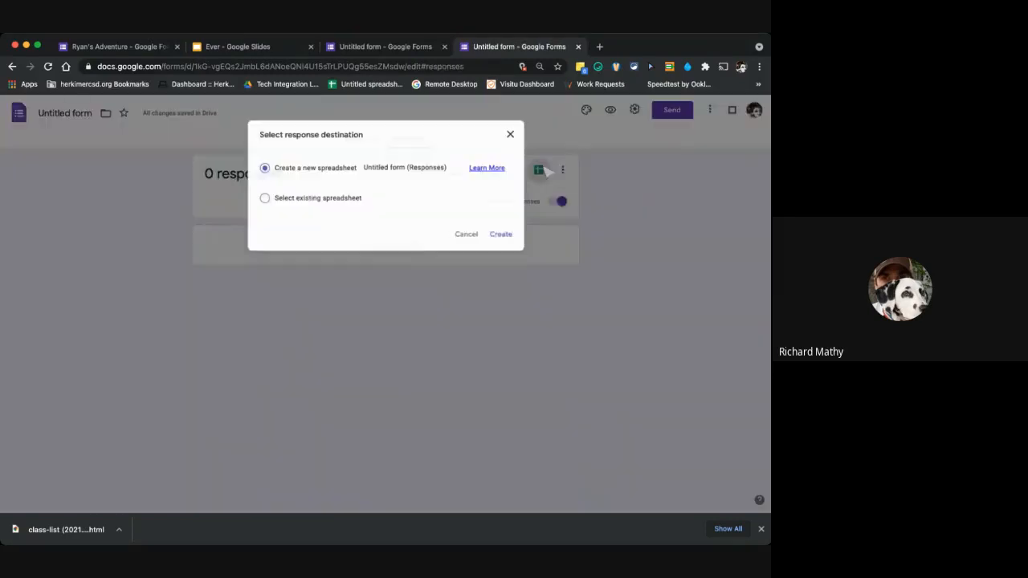
left_click(512, 134)
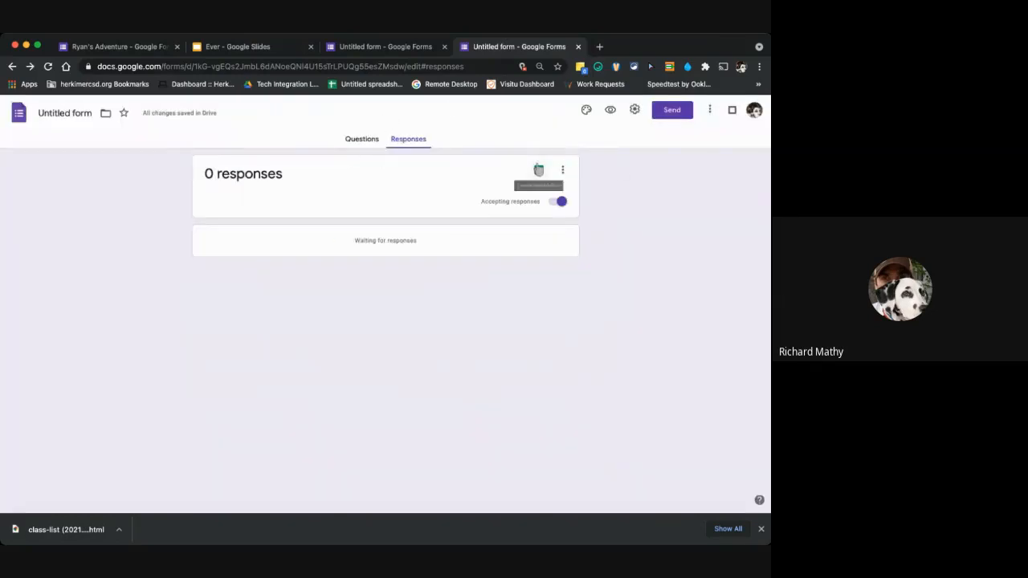
left_click(538, 170)
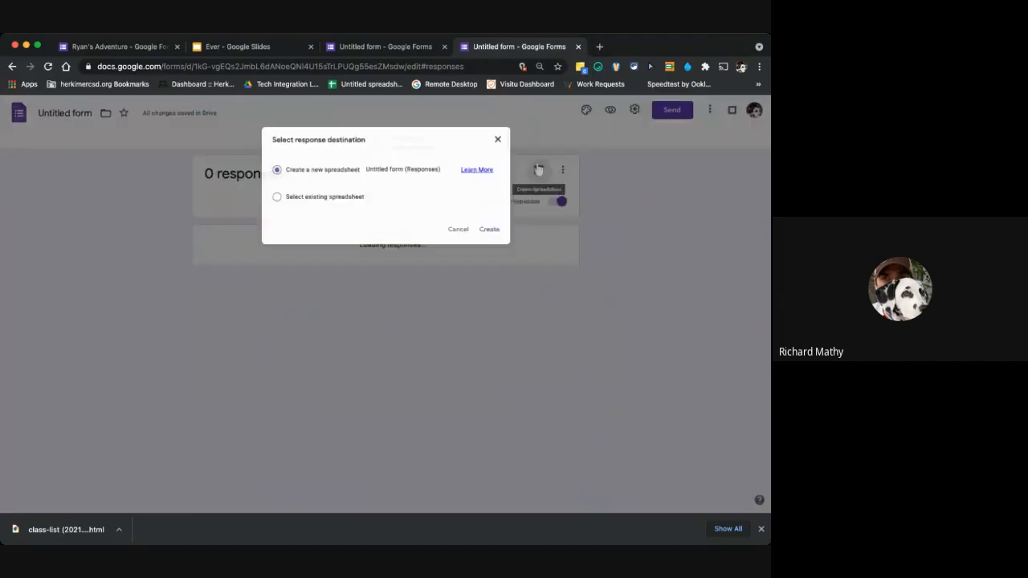
left_click(512, 134)
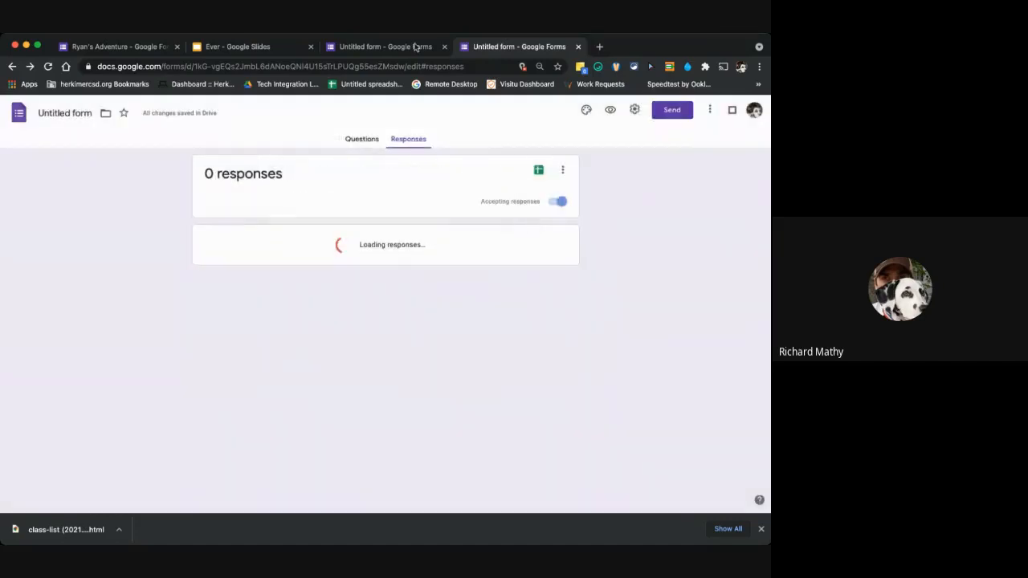
Return to the seven-section Adventure form and look over its opening sections.
left_click(416, 46)
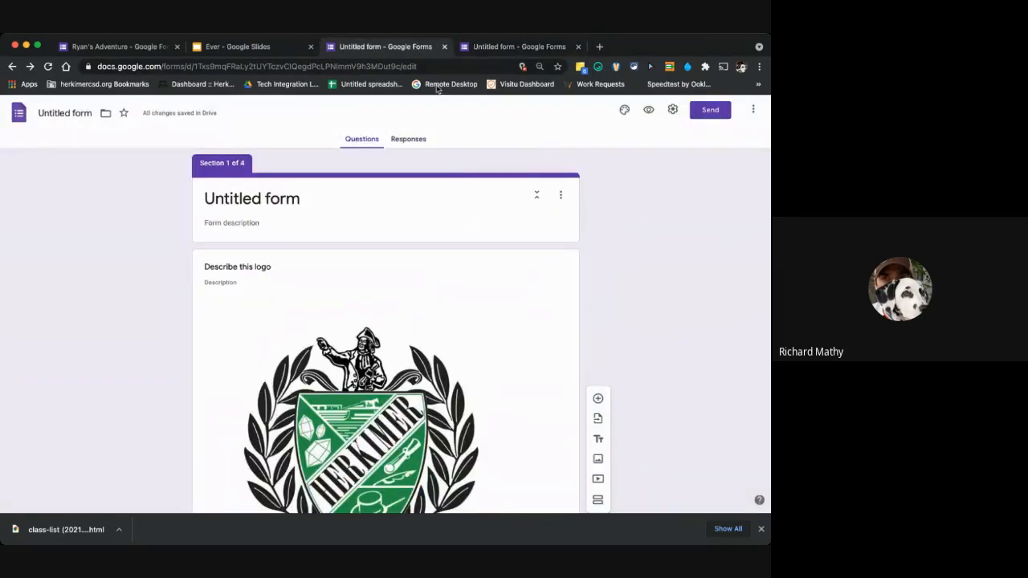
left_click(493, 47)
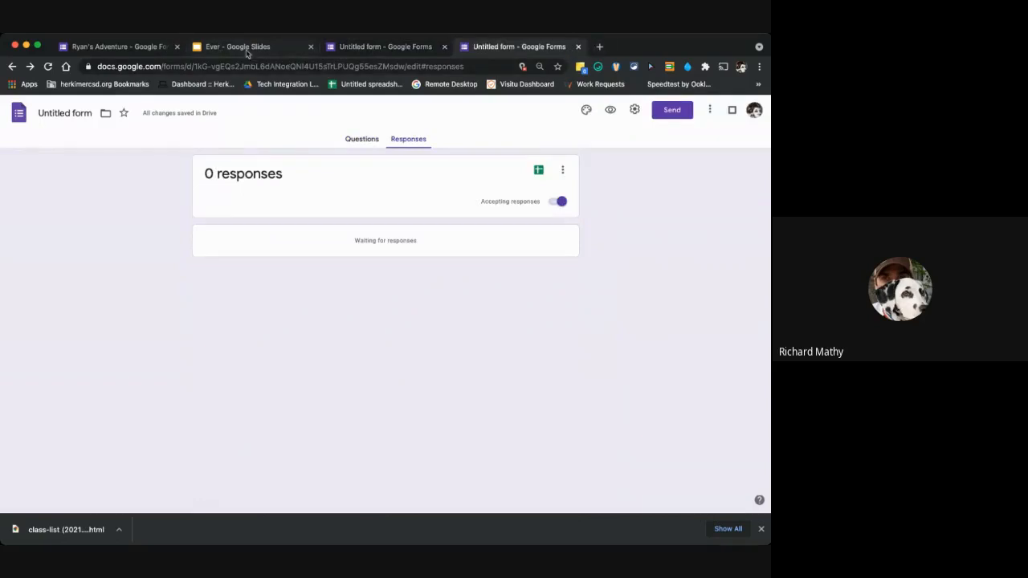
left_click(120, 47)
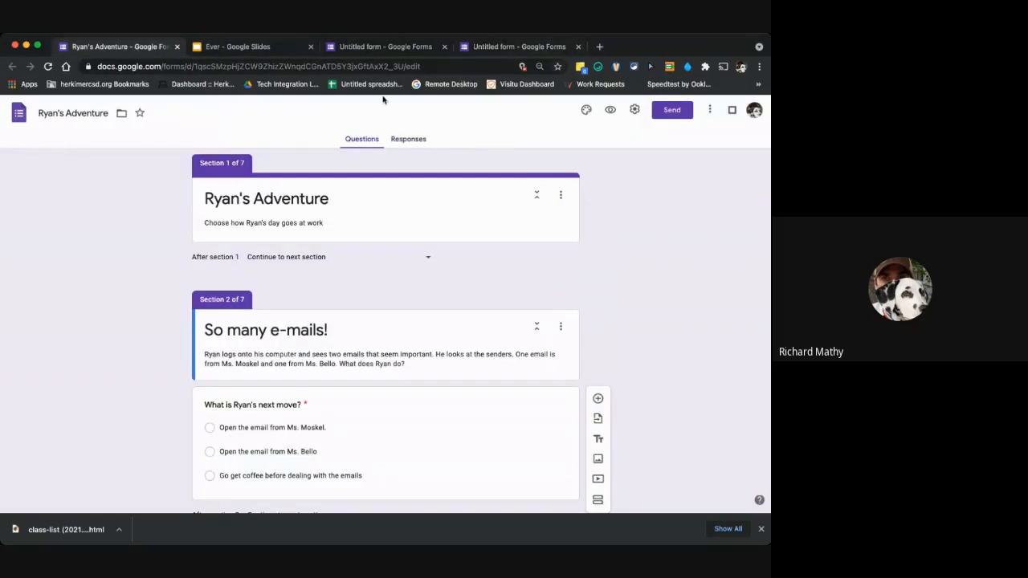
scroll(440, 201, "down", 4)
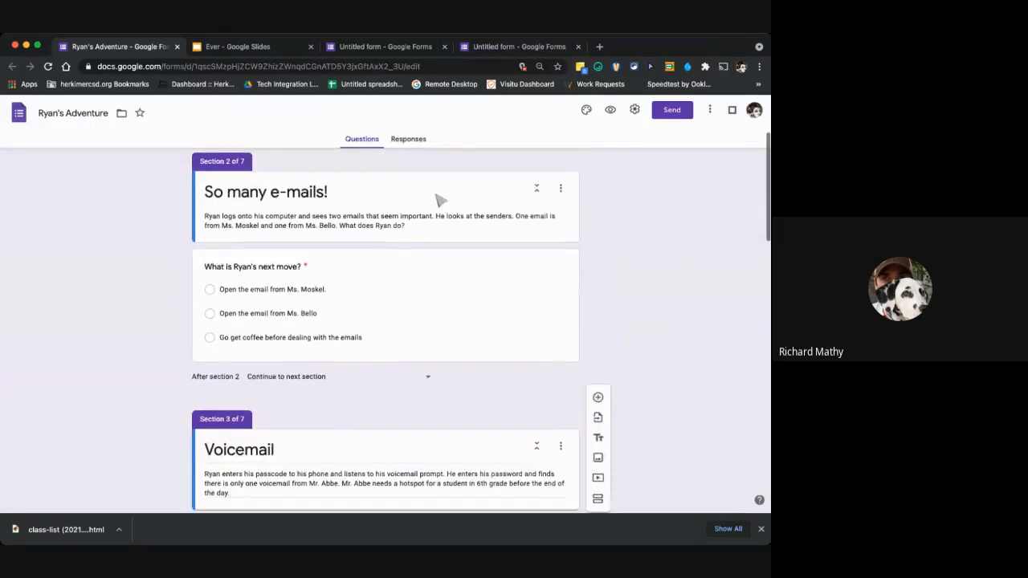
scroll(440, 200, "up", 4)
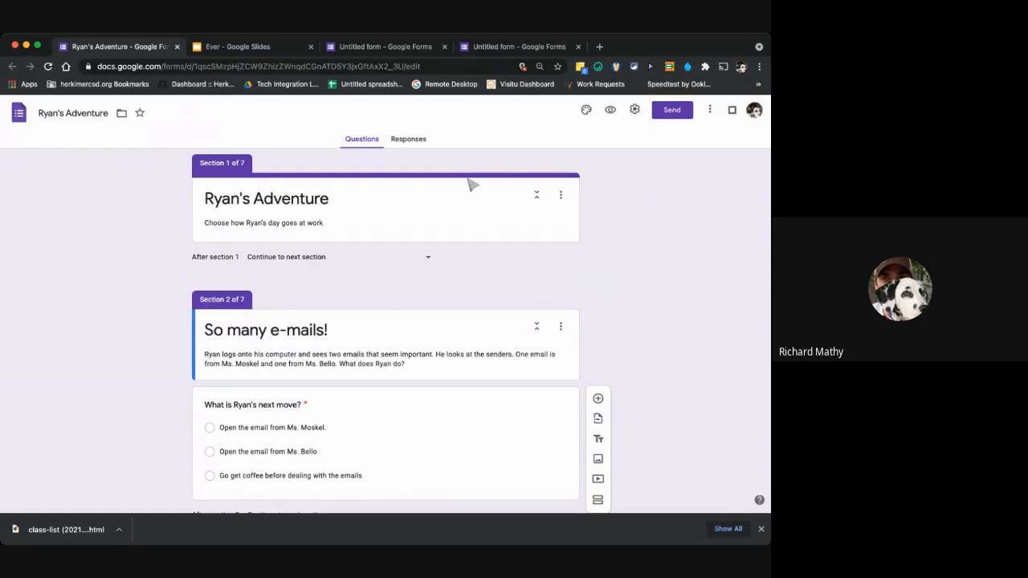
scroll(444, 307, "down", 1)
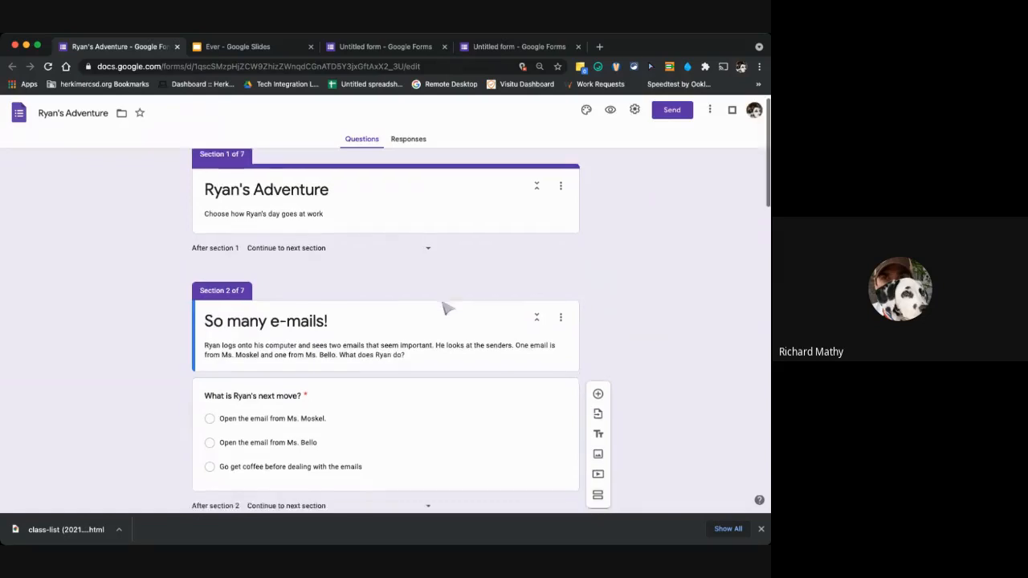
scroll(444, 307, "up", 1)
Return to the three-section Untitled form's questions and review question 1's answer branching and where the following sections lead.
left_click(497, 64)
left_click(498, 50)
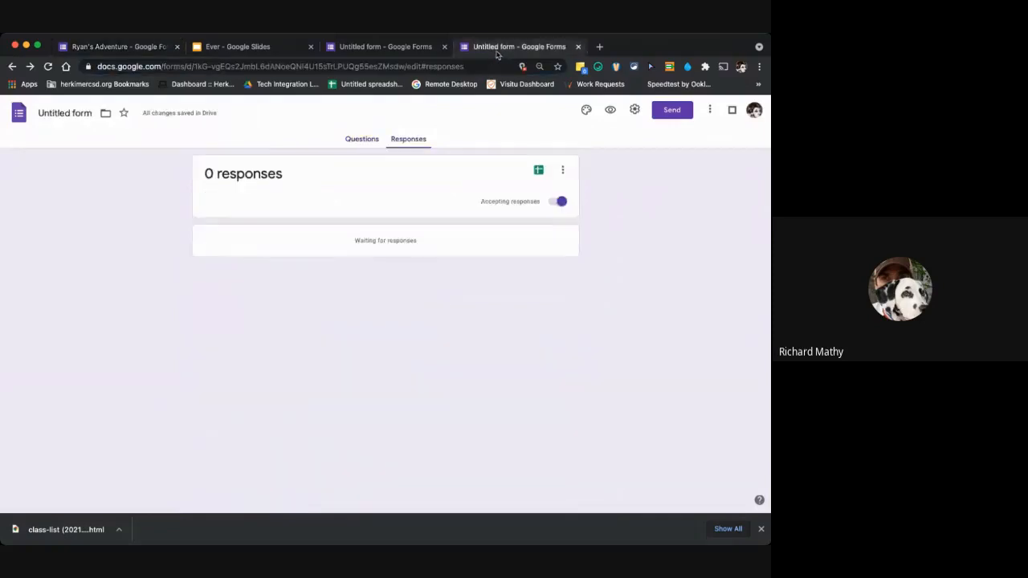
left_click(361, 139)
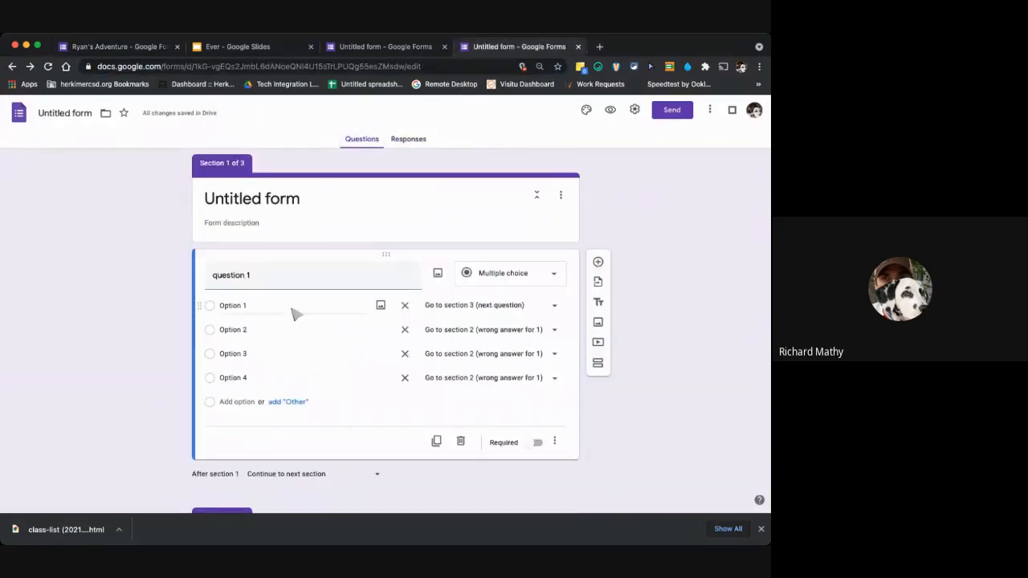
scroll(297, 354, "down", 2)
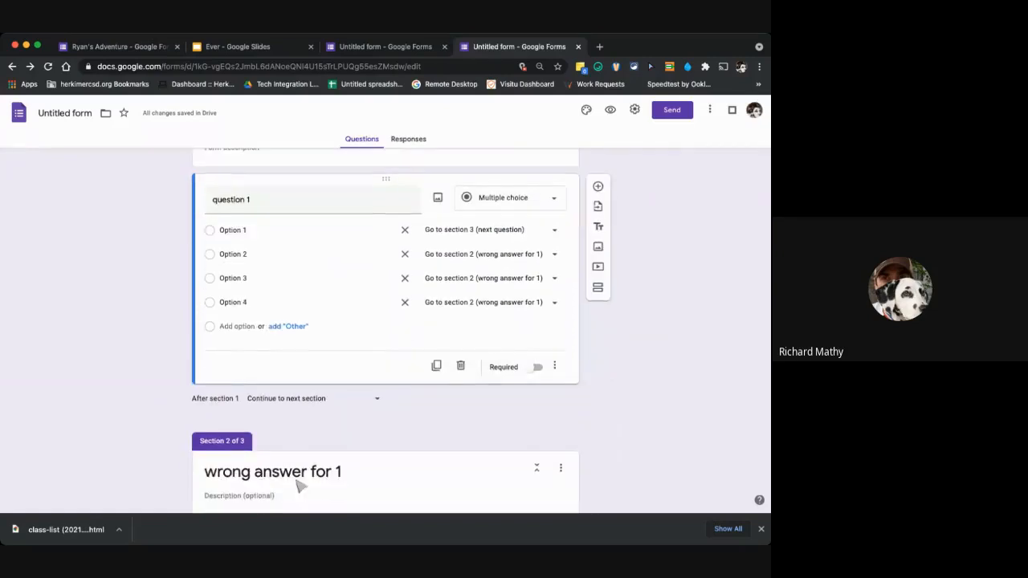
scroll(326, 233, "up", 2)
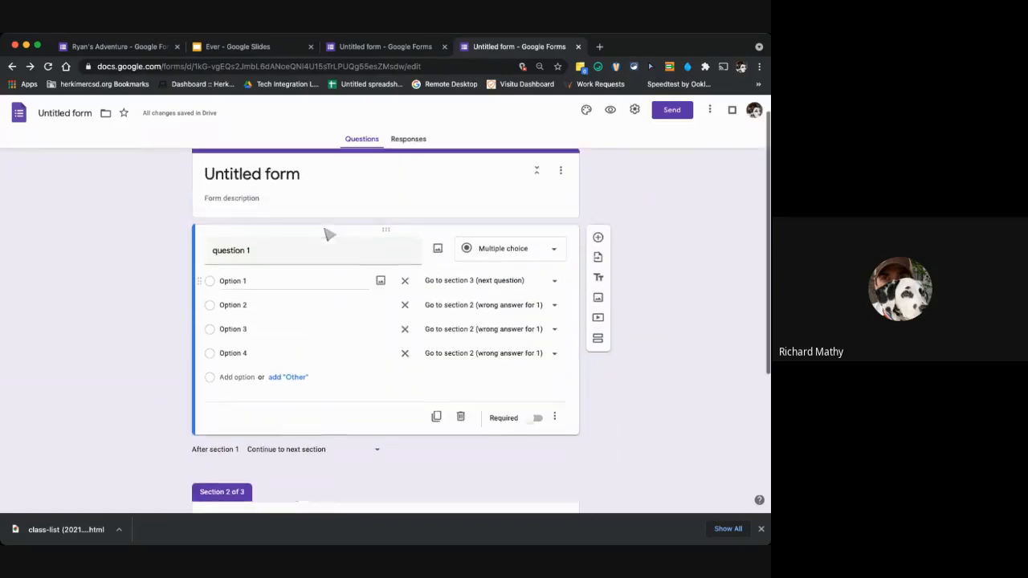
scroll(323, 265, "up", 1)
scroll(322, 305, "down", 3)
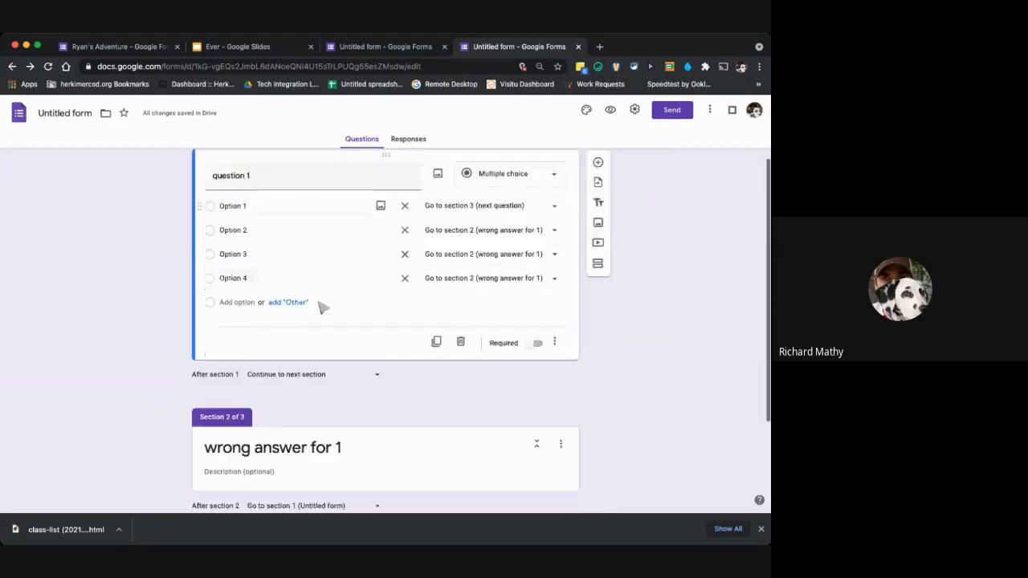
scroll(321, 305, "down", 4)
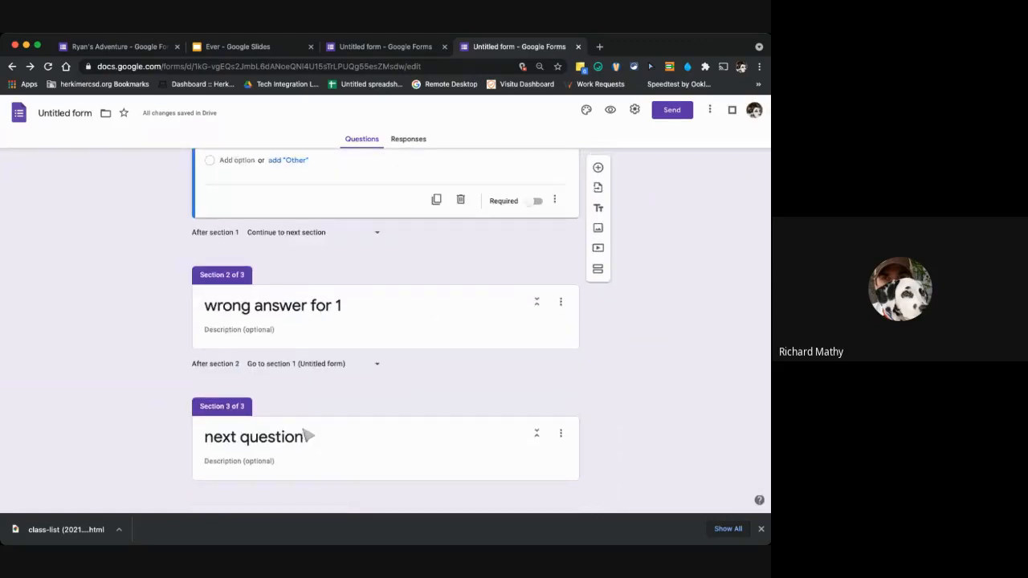
scroll(384, 222, "up", 5)
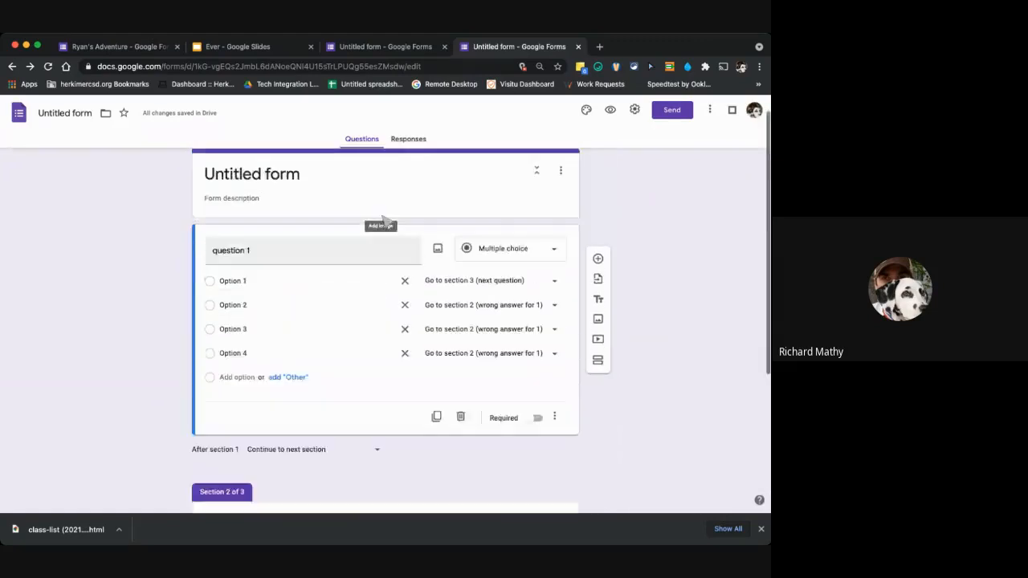